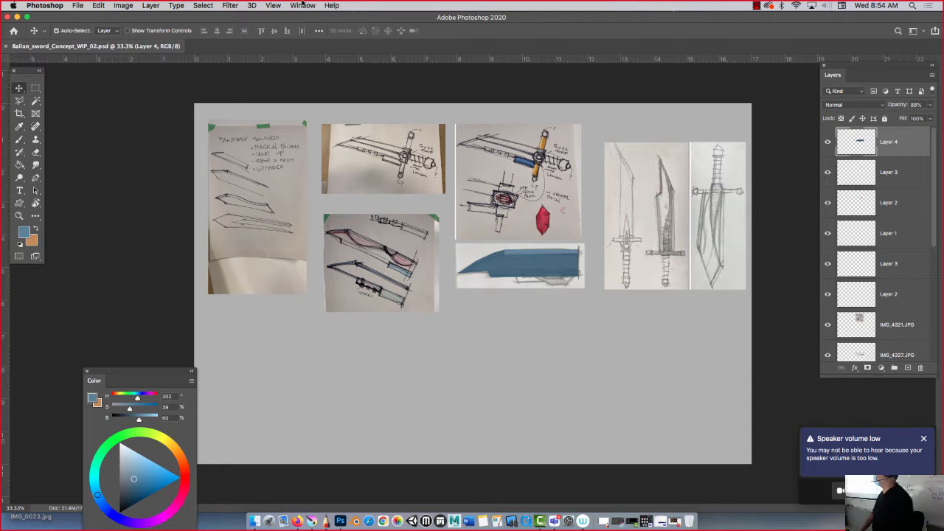
Start a new document measured in inches and set its width to 17 inches
mouse_move(301, 4)
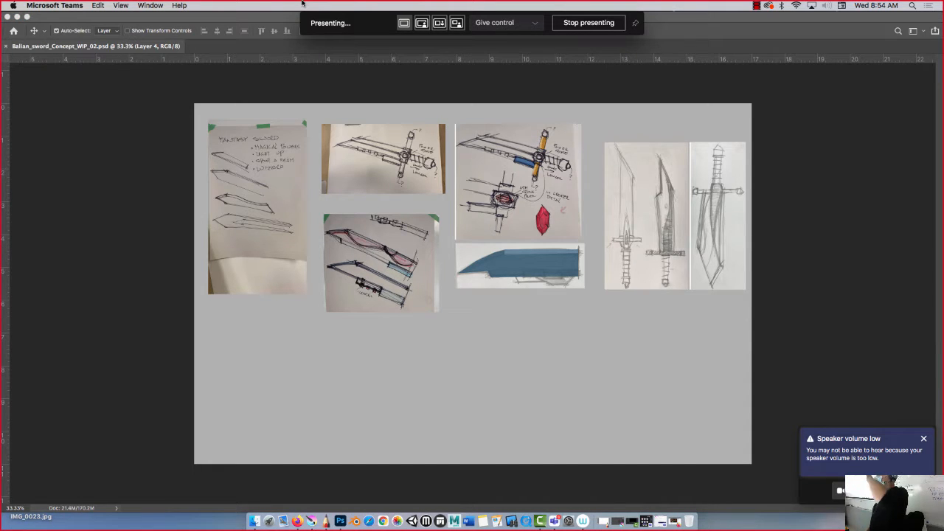
click(138, 16)
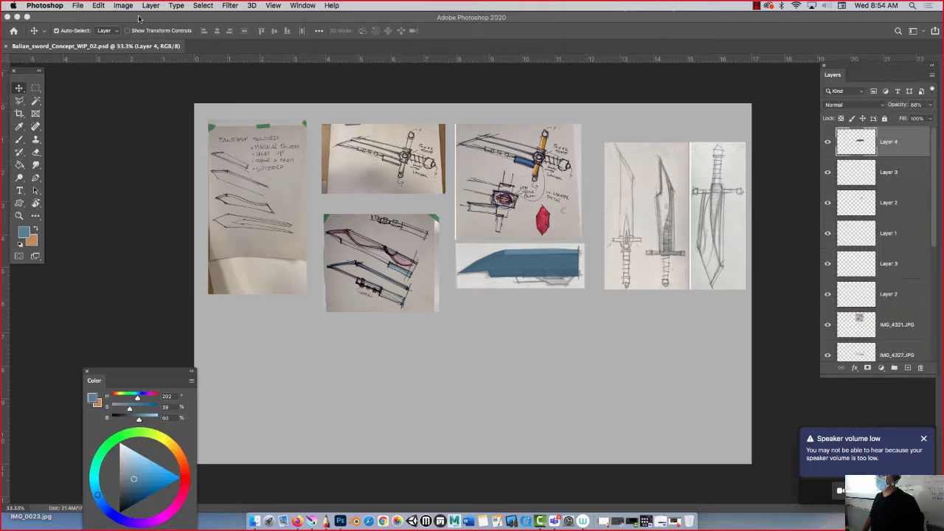
click(77, 7)
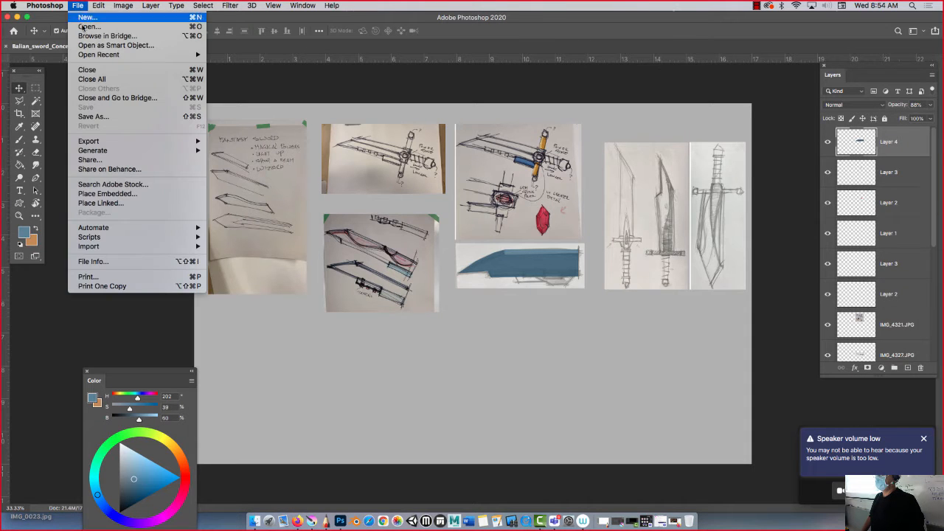
click(85, 17)
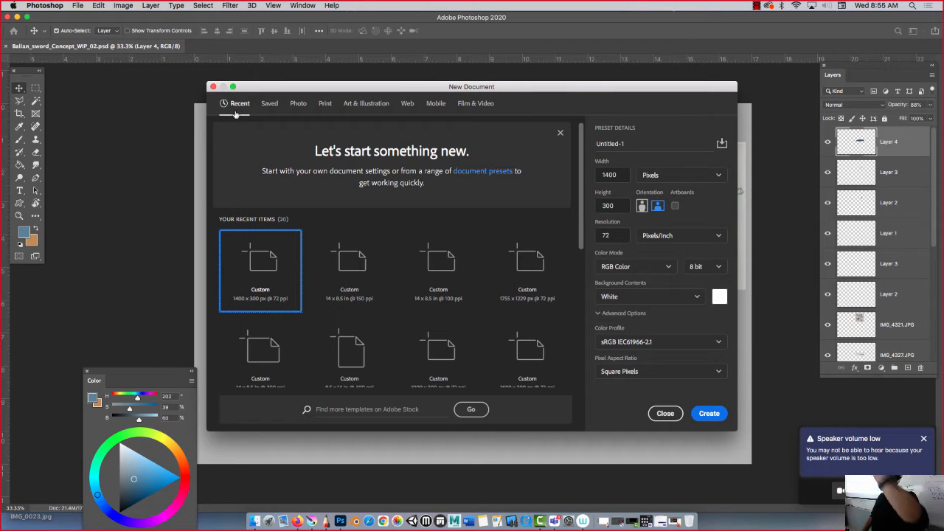
click(700, 179)
click(662, 211)
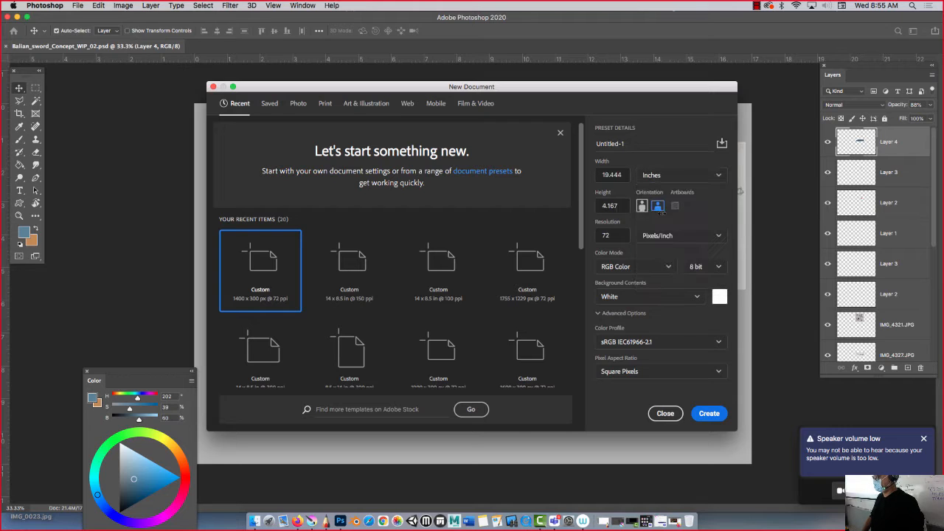
click(612, 175)
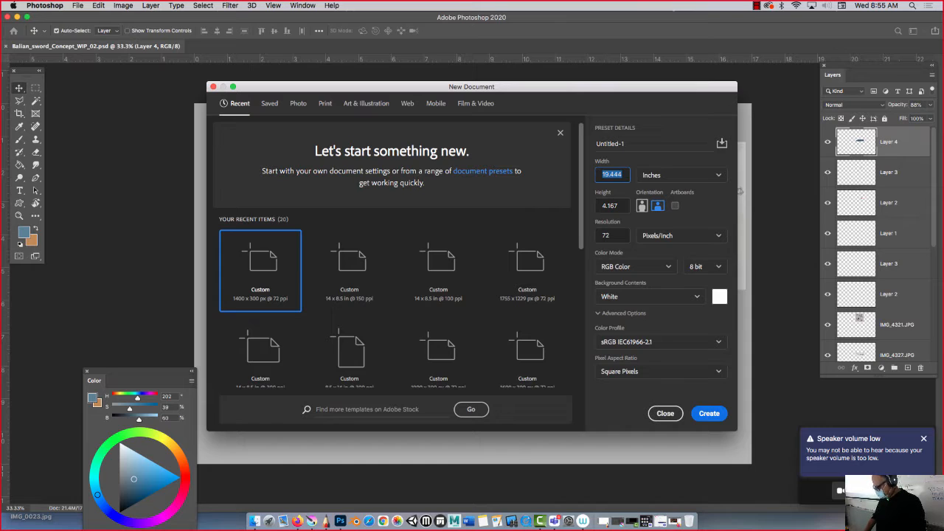
text(17)
key(Tab)
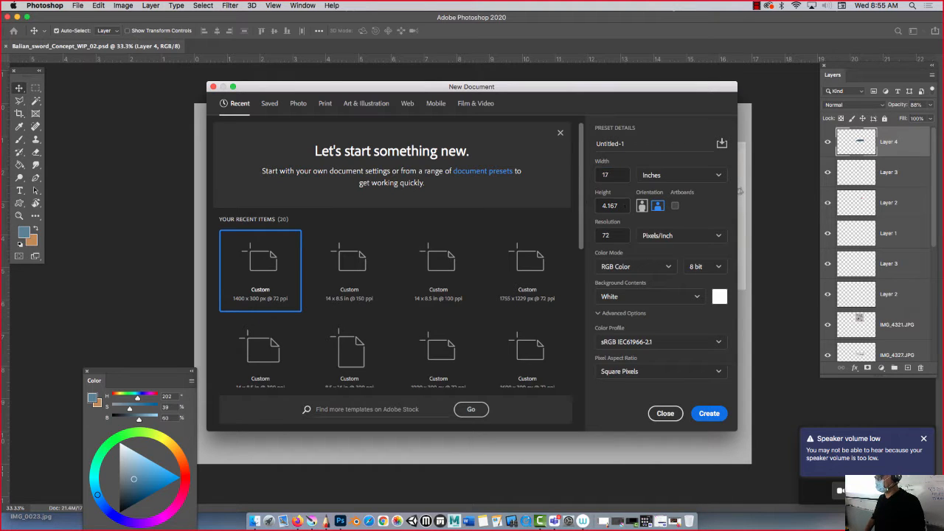
Set the new document's height to 11 inches and resolution to 200 pixels/inch, and create it
double_click(603, 205)
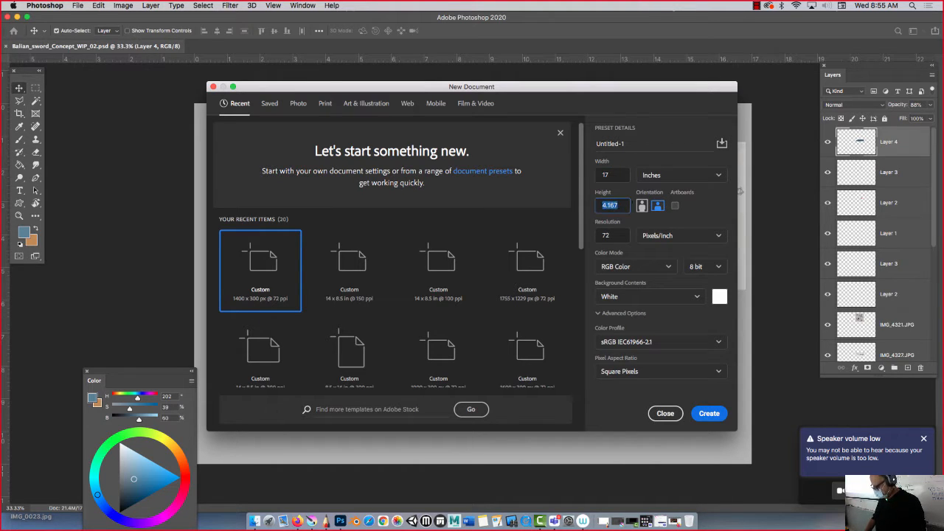
text(11)
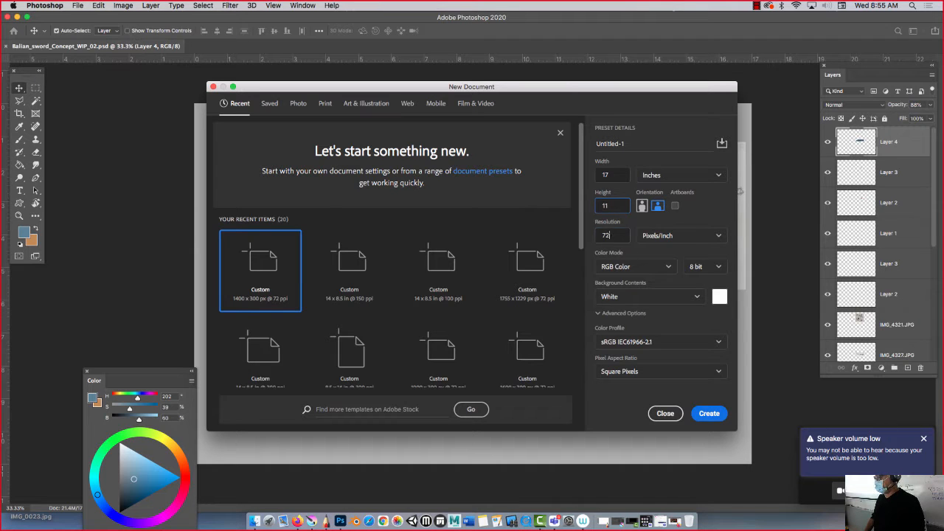
key(Tab)
text(200)
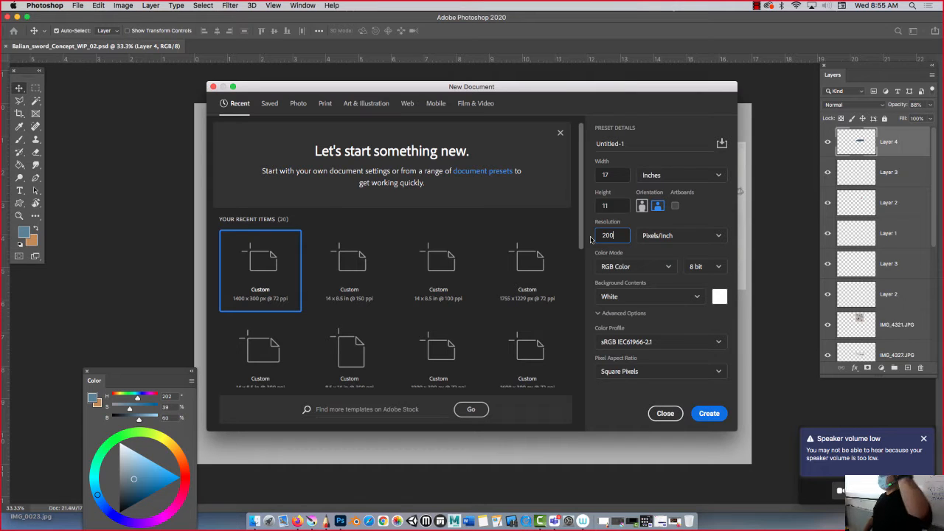
click(683, 177)
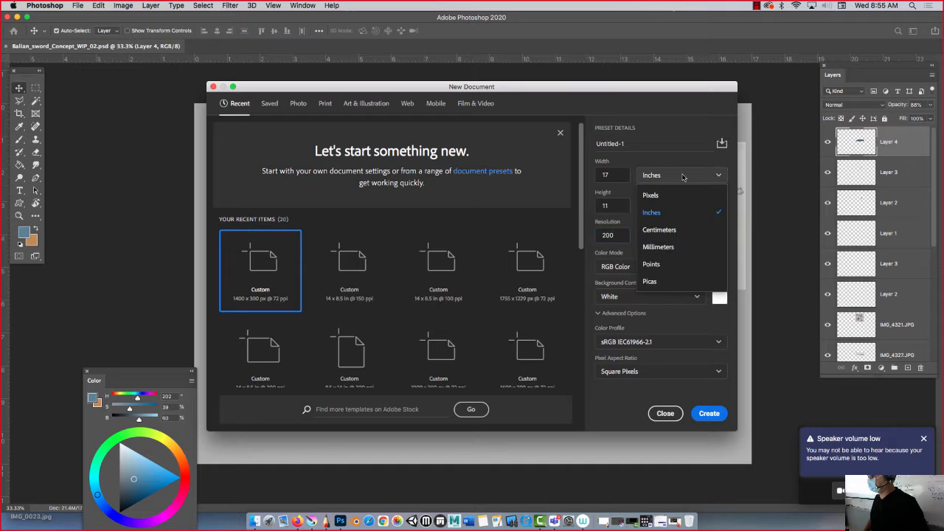
click(664, 212)
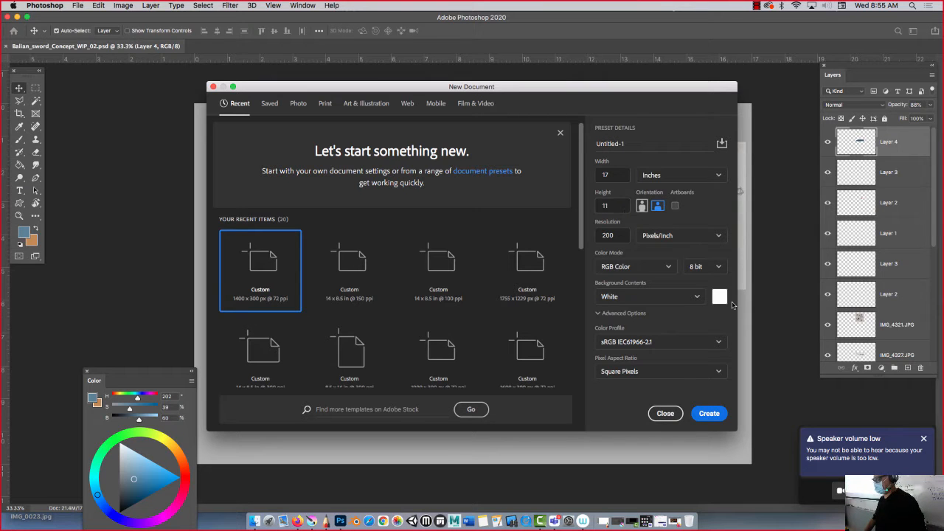
click(707, 414)
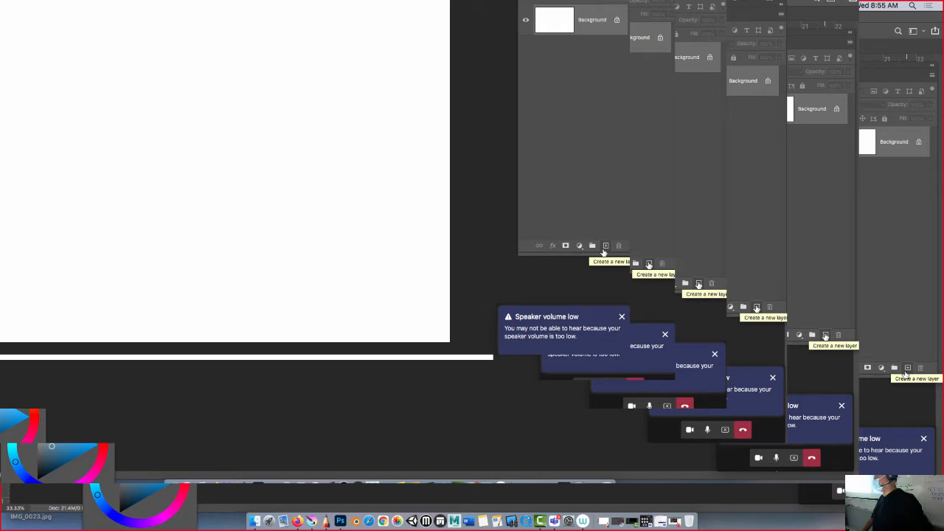
Add two empty layers and convert the locked Background into a regular layer named Layer 0
click(605, 246)
click(605, 246)
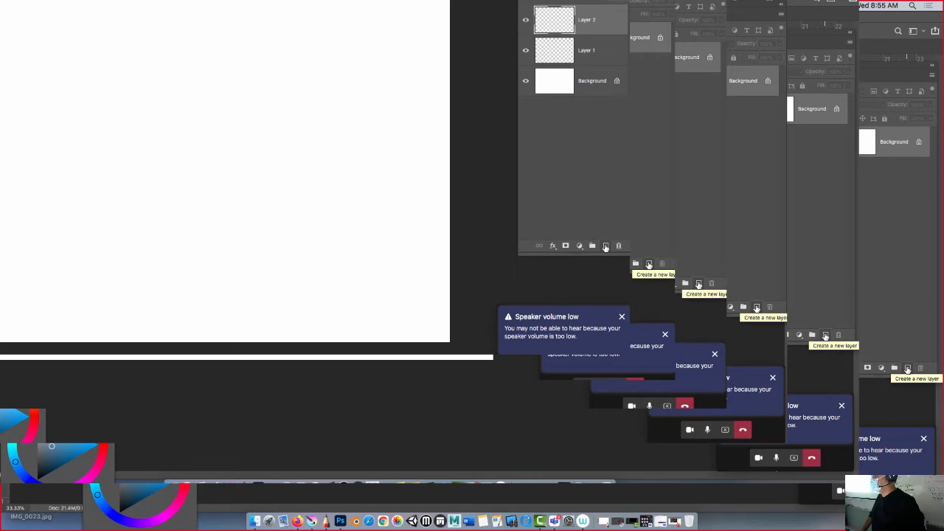
double_click(572, 82)
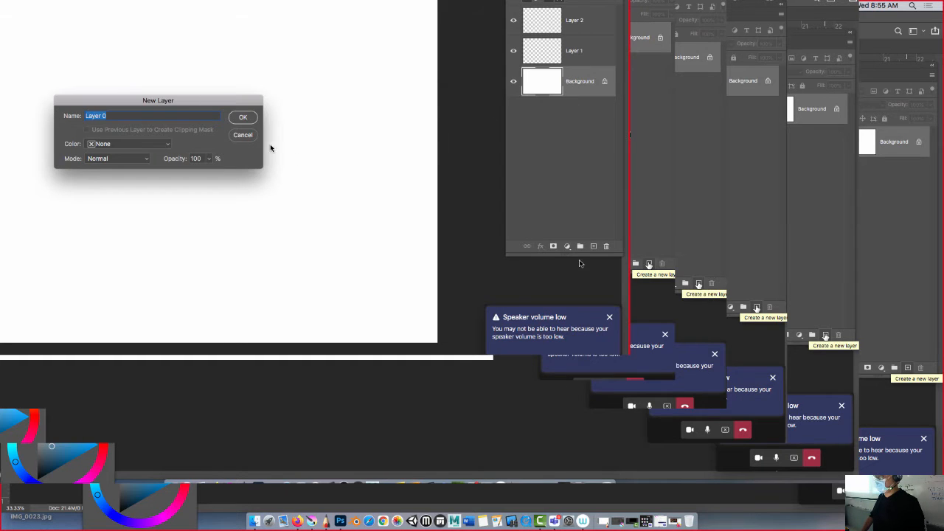
click(245, 116)
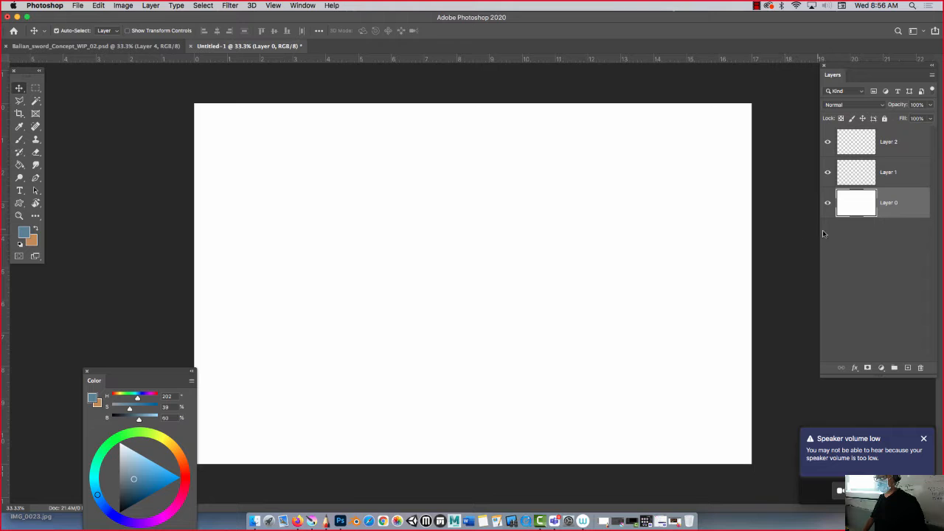
Place the Color palette between the tools and the canvas, and switch to full screen mode with the menu bar
drag(116, 376, 104, 99)
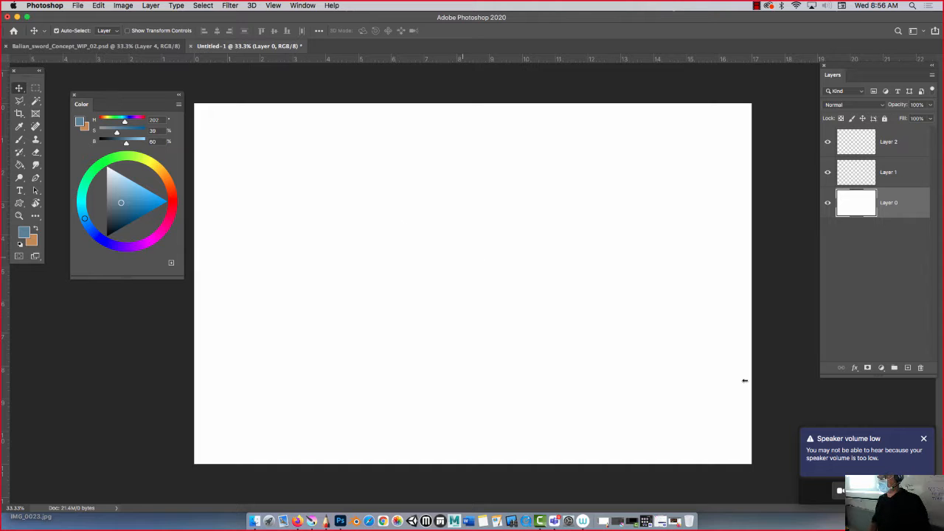
click(35, 256)
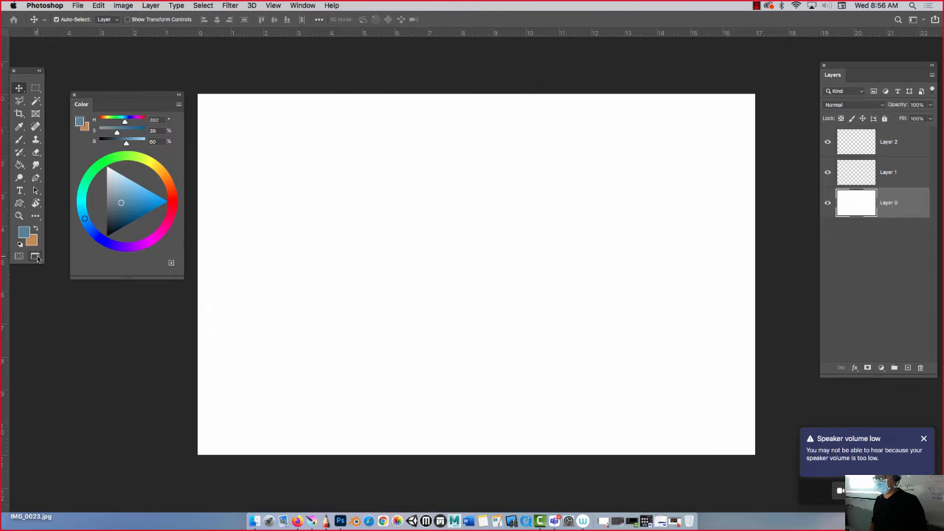
drag(344, 278, 309, 282)
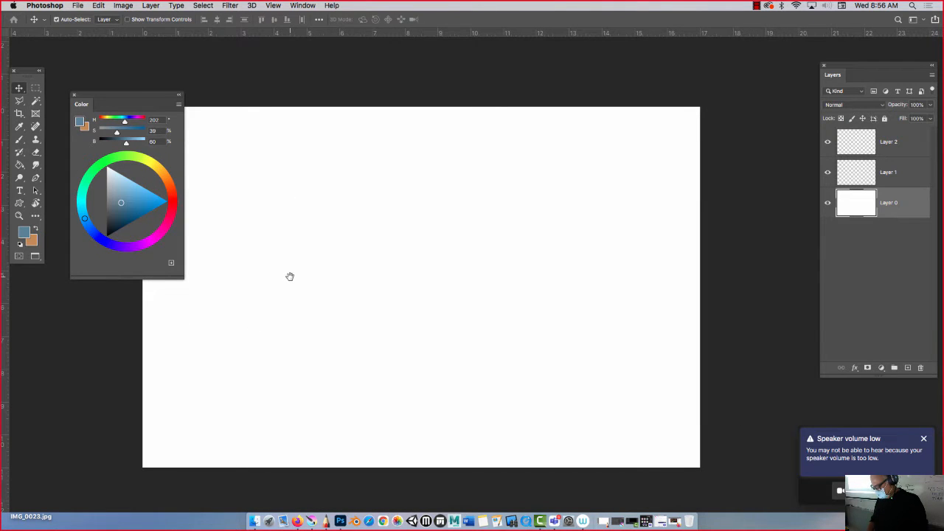
key(super+minus)
key(super+minus)
key(super+equal)
key(super+equal)
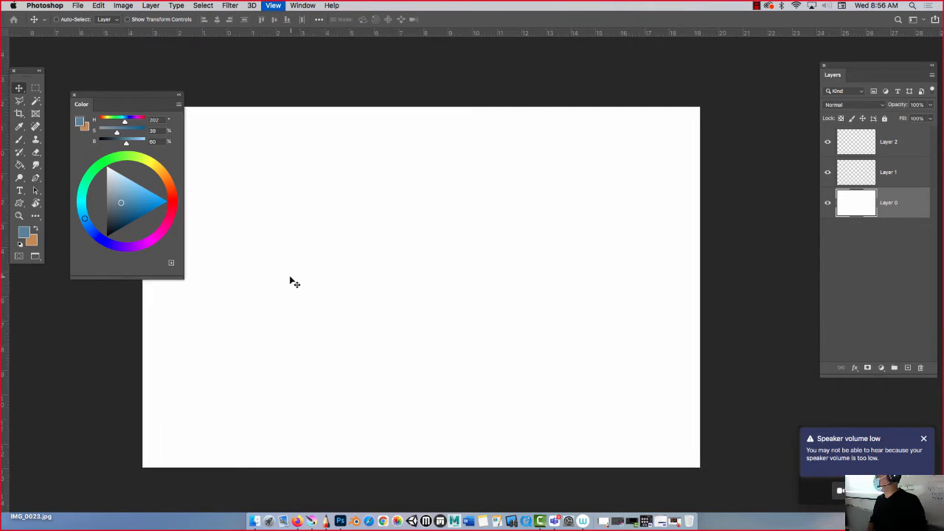
key(super+equal)
key(super+minus)
key(super+minus)
key(super+minus)
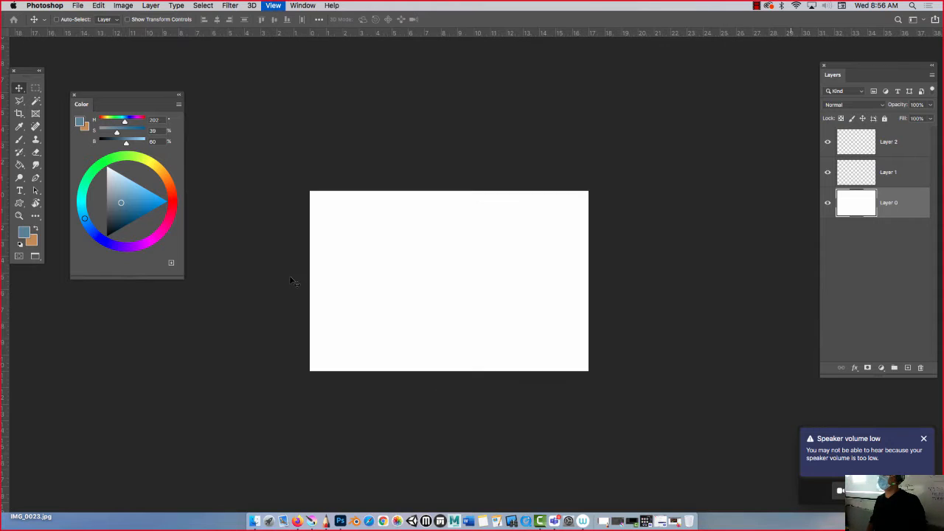
key(super+equal)
key(super+equal)
key(super+minus)
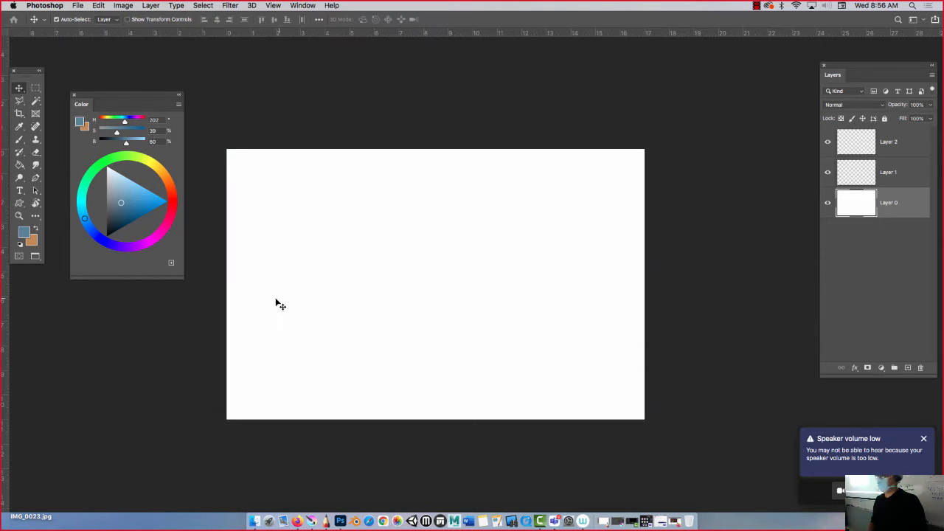
key(space)
drag(276, 300, 244, 315)
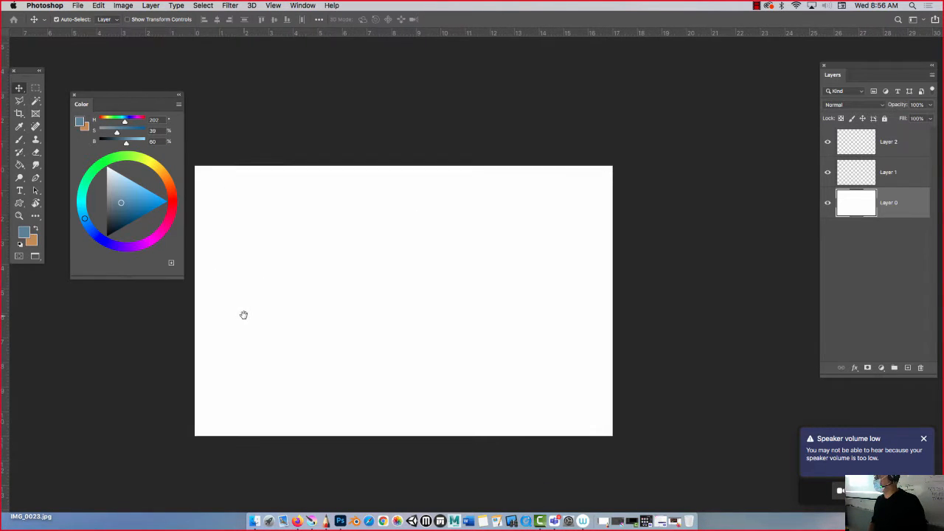
Fill Layer 0 with a neutral grey of 0% saturation and 54% brightness using the Paint Bucket, and lock the layer completely
click(106, 198)
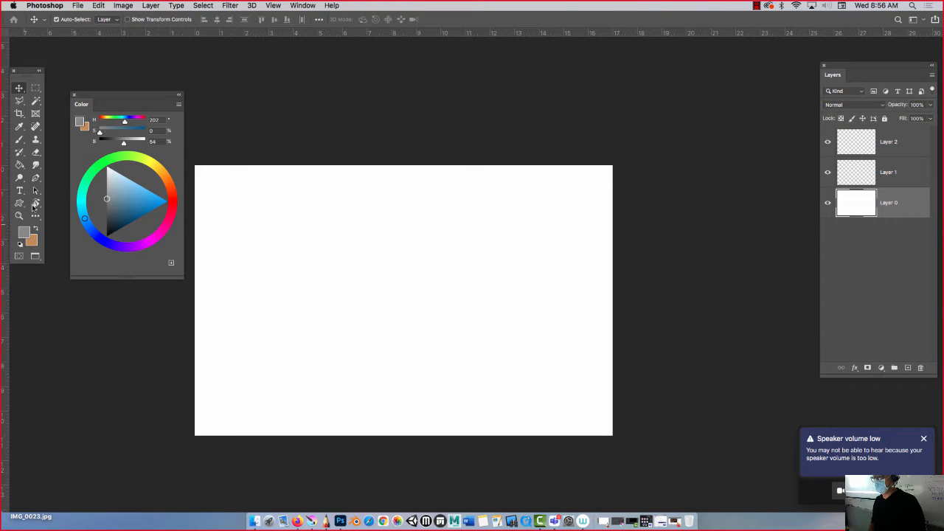
click(17, 168)
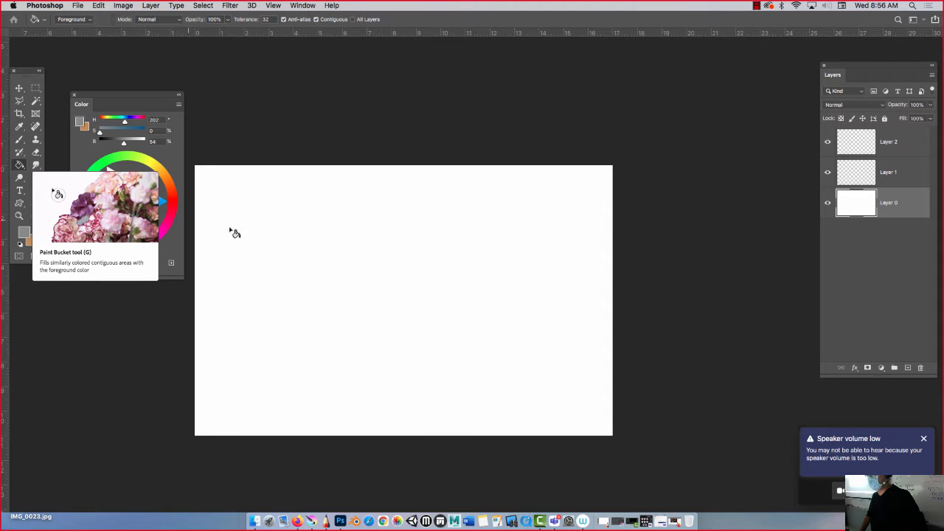
click(318, 241)
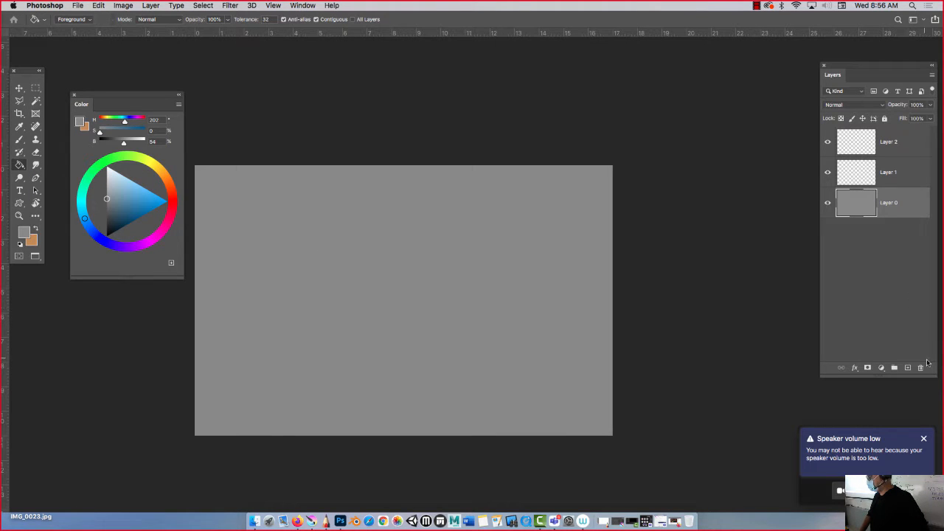
click(885, 118)
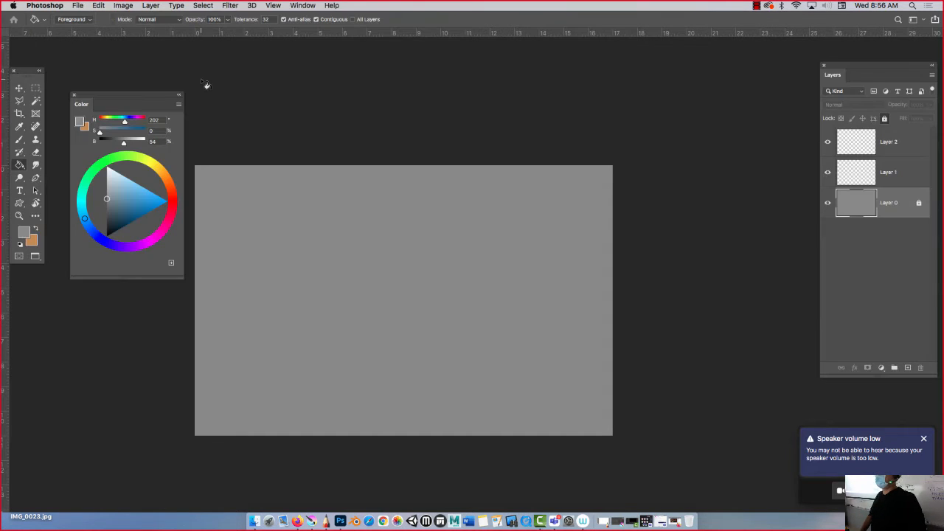
Place the sword sketch IMG_4327.JPG as an embedded image above the grey layer at its default fitted size
click(78, 5)
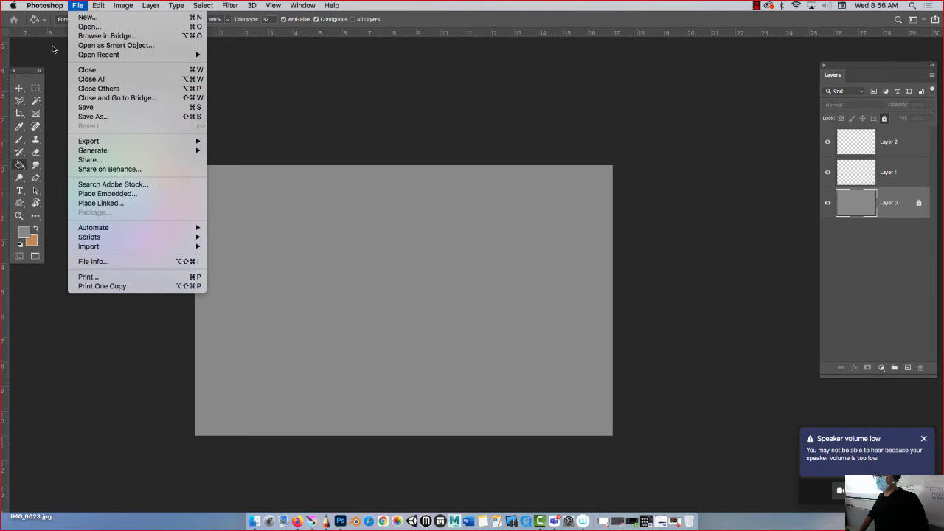
click(92, 195)
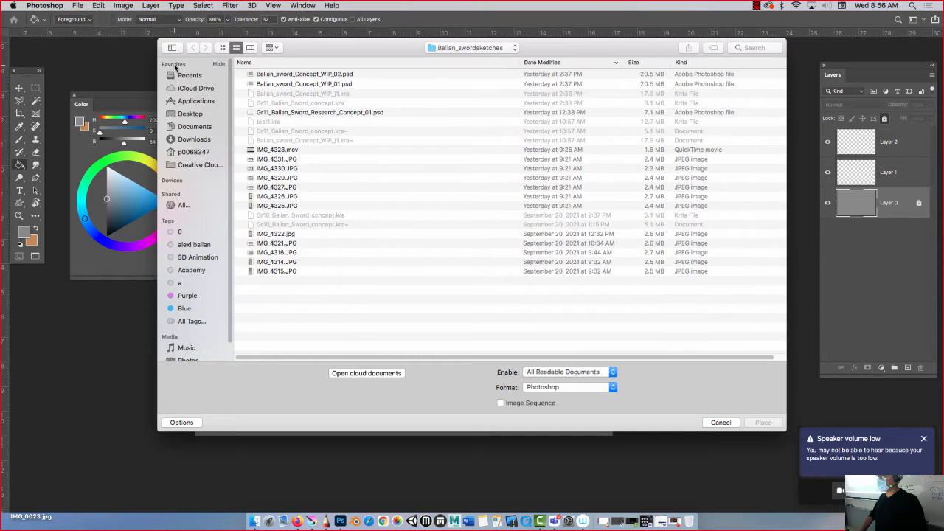
click(272, 189)
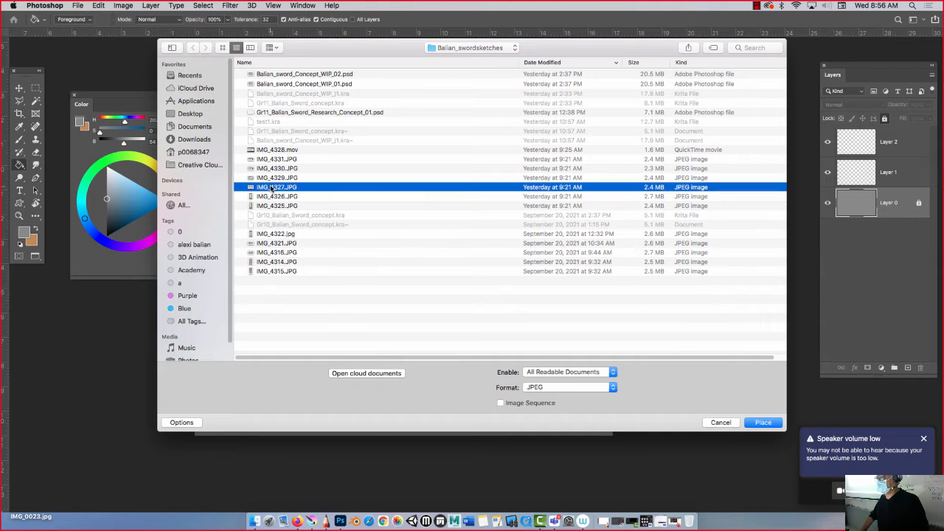
click(768, 425)
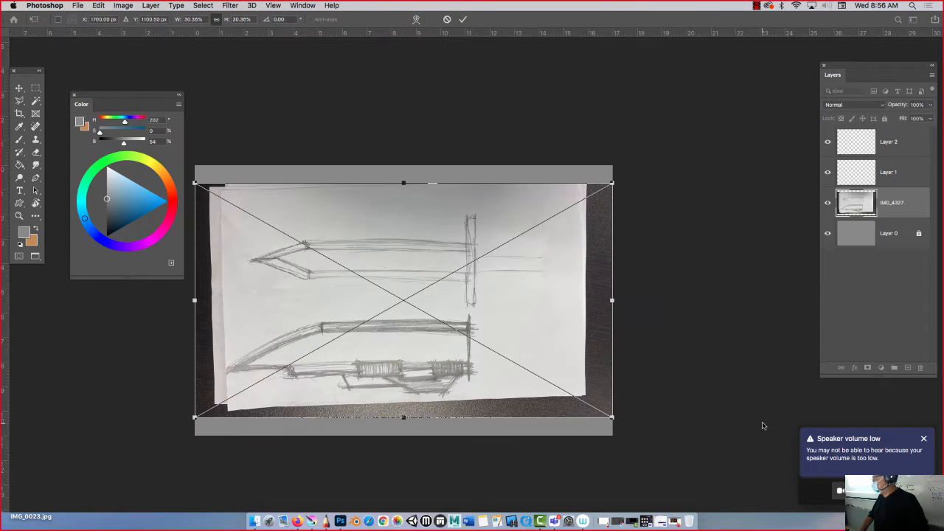
key(Return)
click(467, 299)
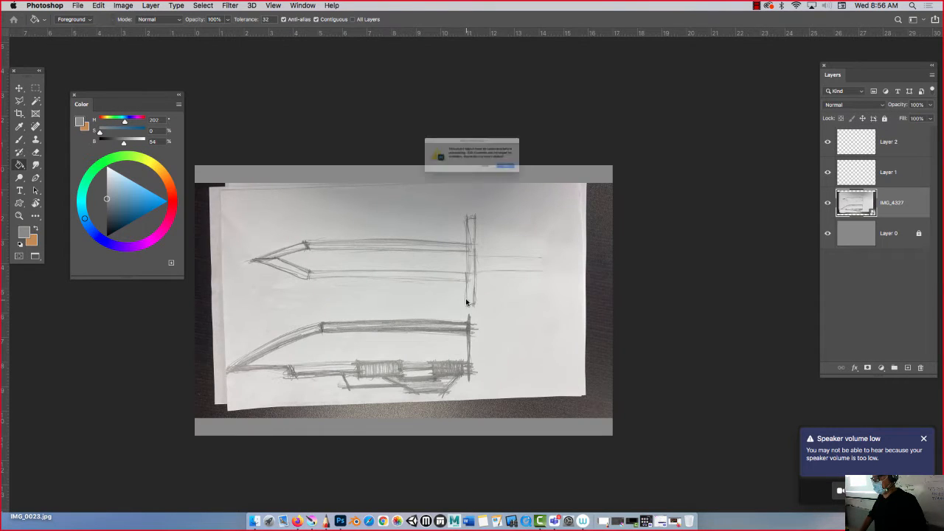
click(555, 181)
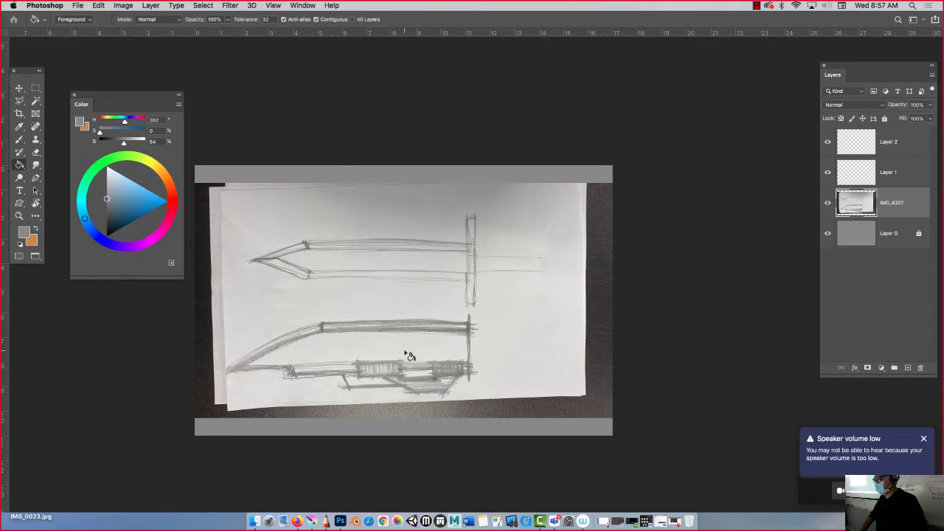
Switch to the Move tool and shift the floating tool palette closer to the Color palette
click(19, 88)
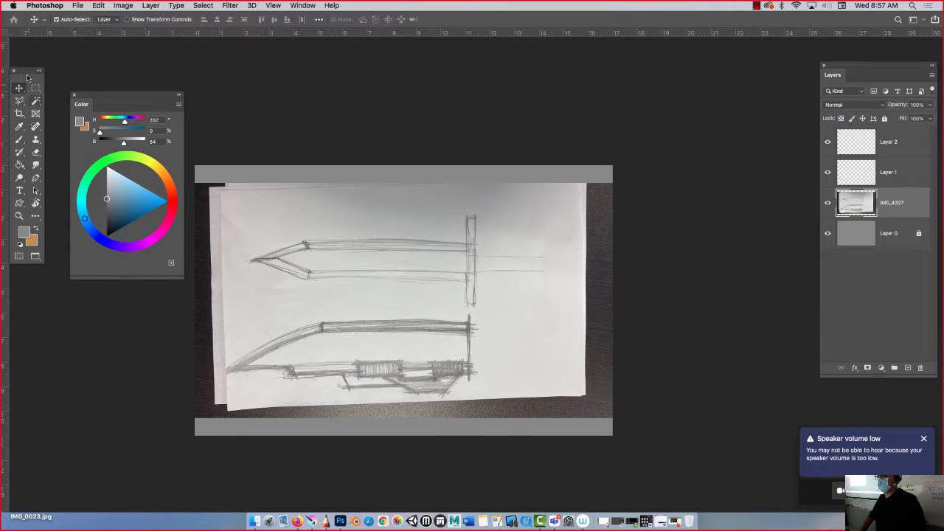
drag(24, 71, 36, 60)
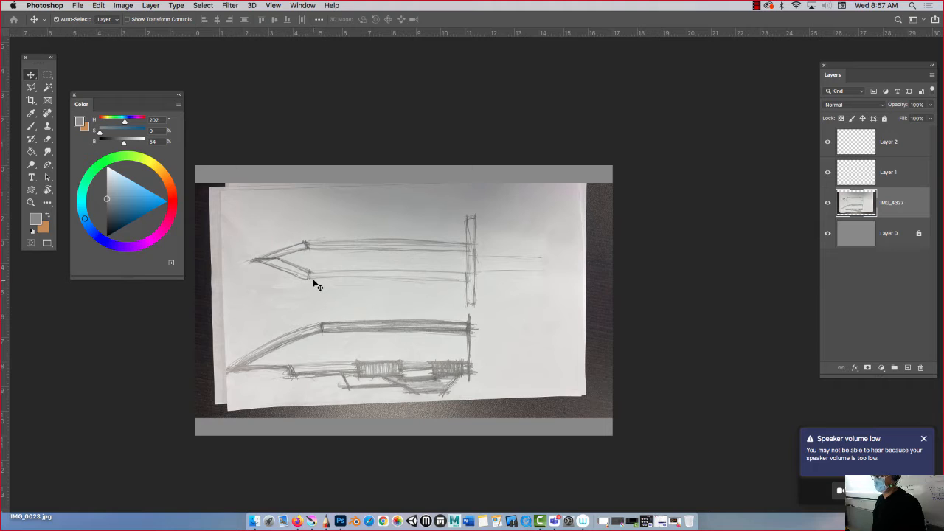
Scale the IMG_4327 sketch down to a bit under a quarter of the canvas width and place it in the canvas's upper-left corner
key(super+t)
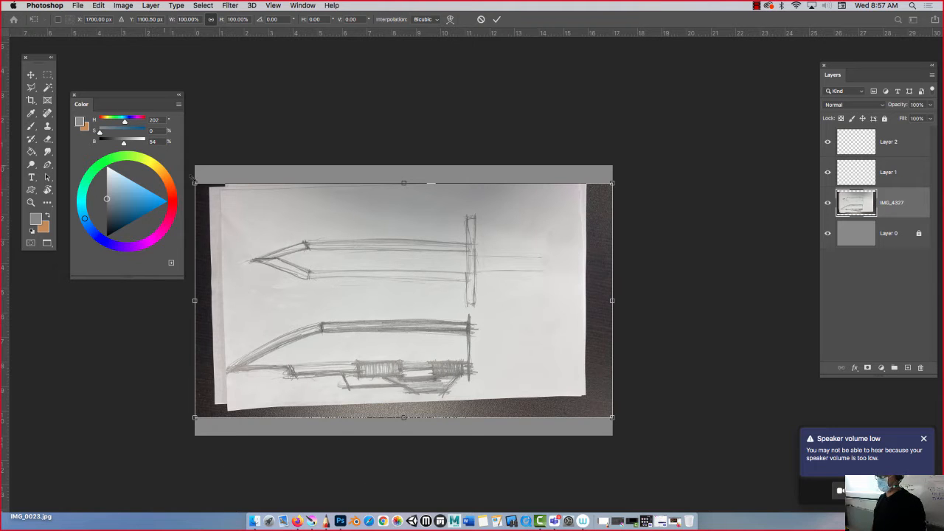
drag(195, 182, 432, 316)
drag(461, 378, 227, 223)
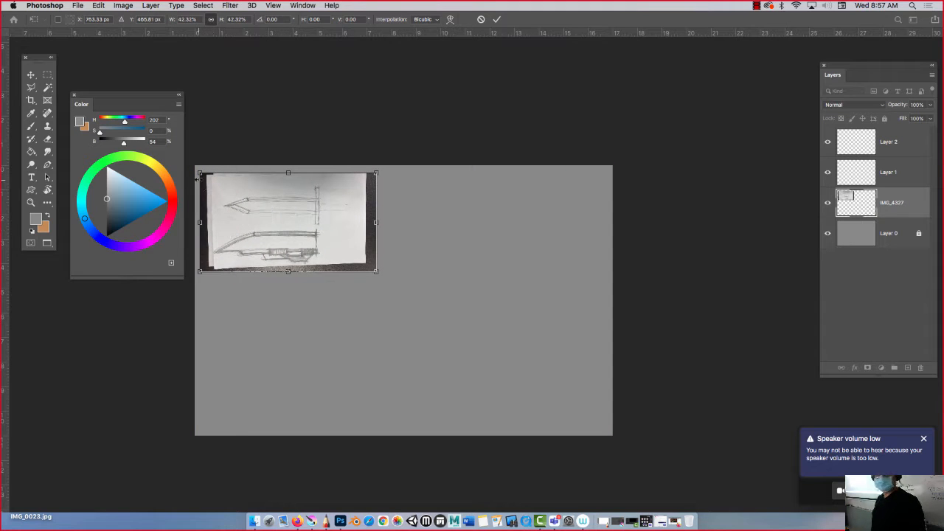
drag(199, 173, 233, 200)
key(Return)
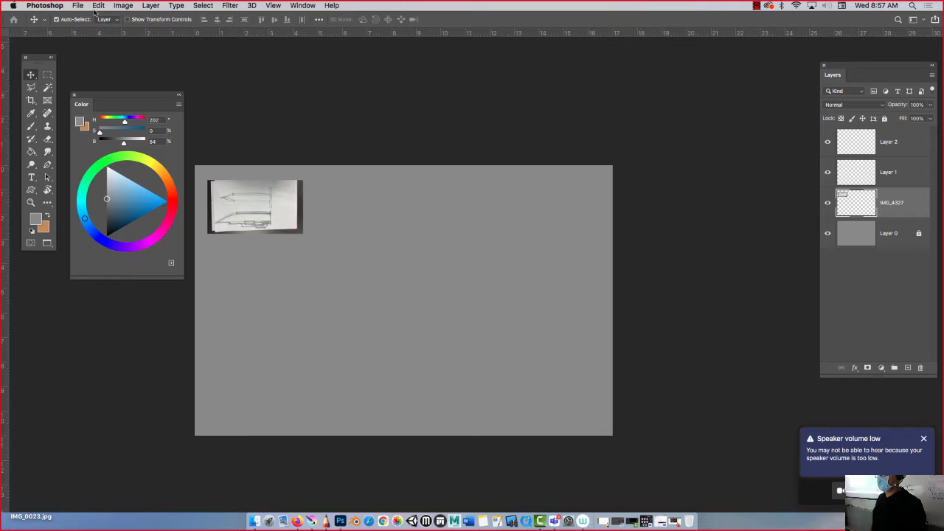
Place the sketch IMG_4331.JPG as a linked image above the IMG_4327 layer
click(77, 5)
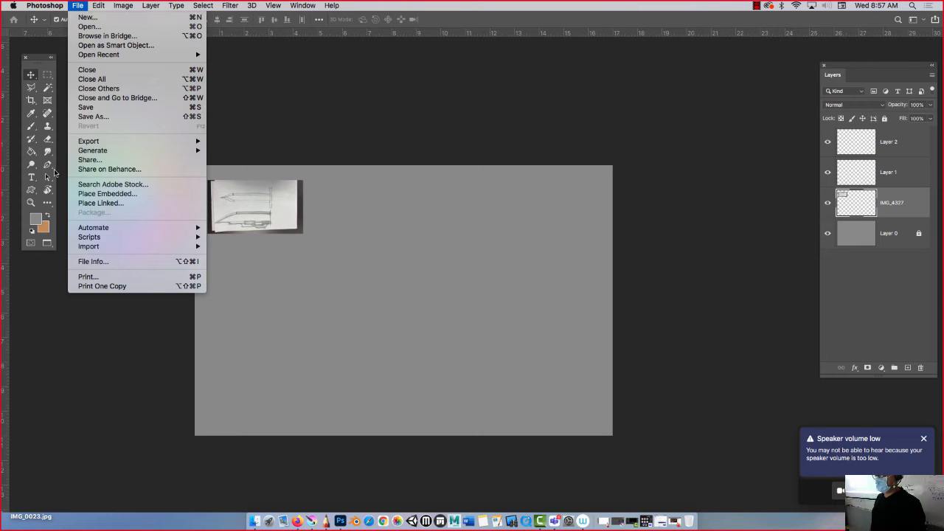
click(89, 203)
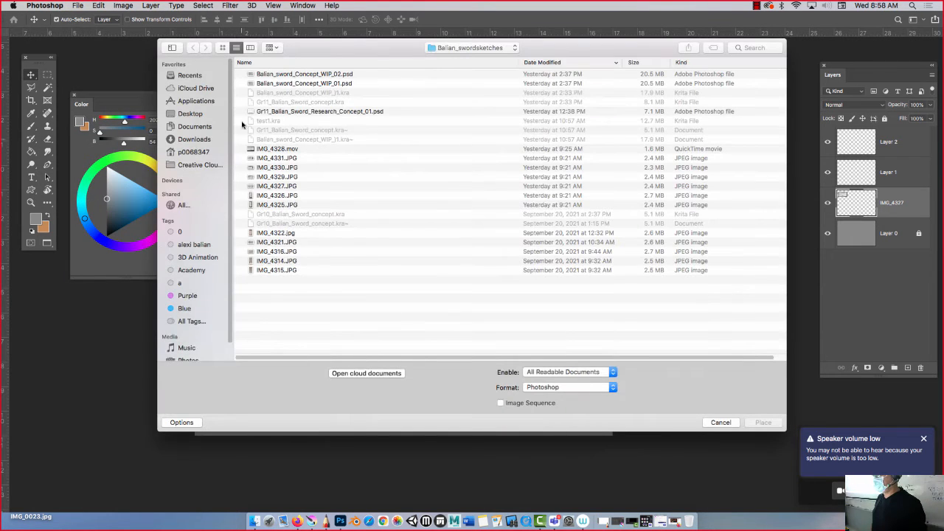
click(266, 159)
click(763, 423)
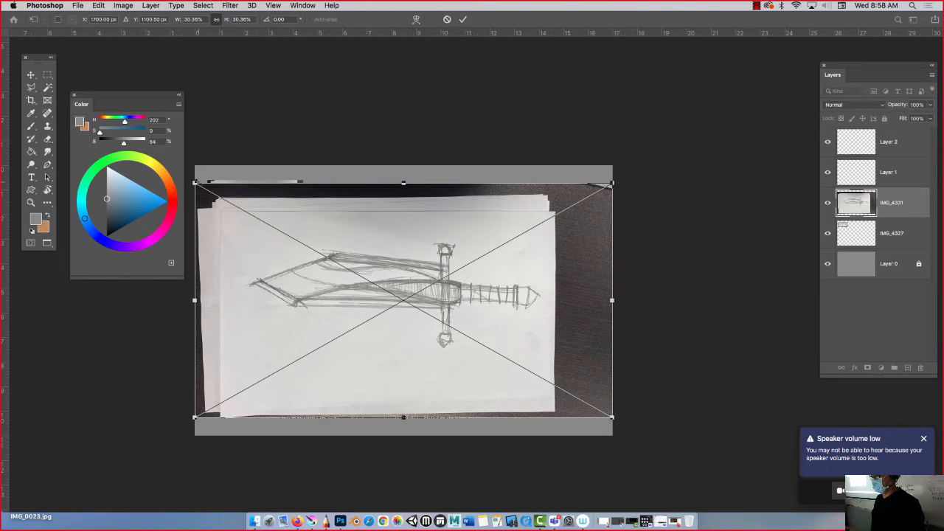
Scale the IMG_4331 sketch to about 6.75%, position it close beside the first sketch on its right, and switch to the Brush tool
drag(196, 183, 538, 338)
drag(532, 403, 330, 218)
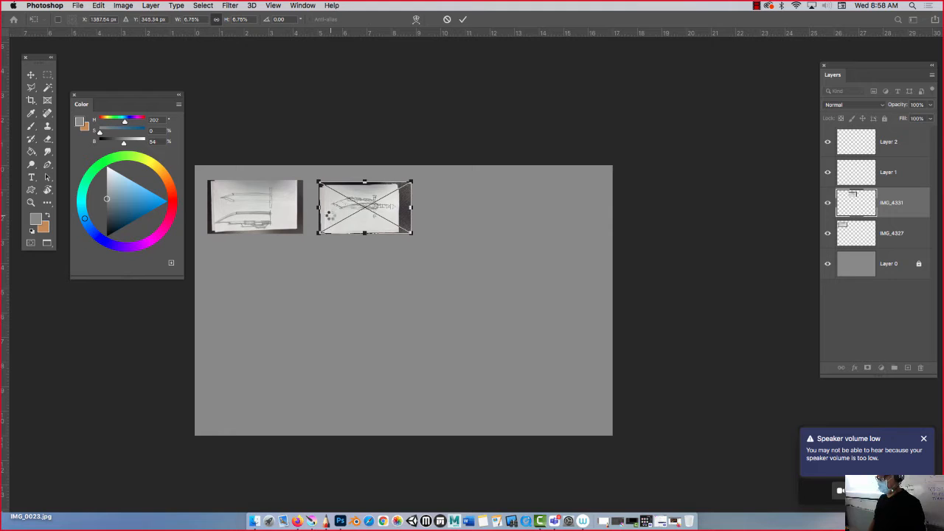
key(Return)
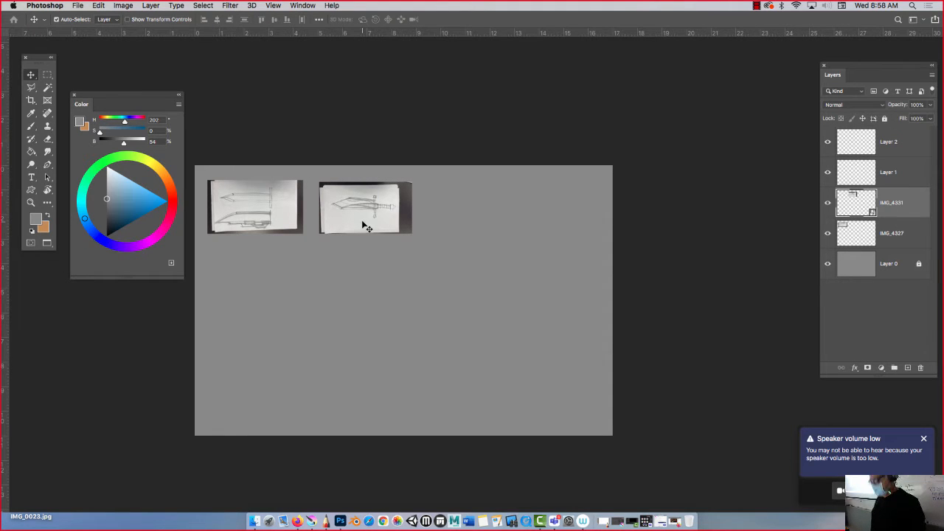
key(super+t)
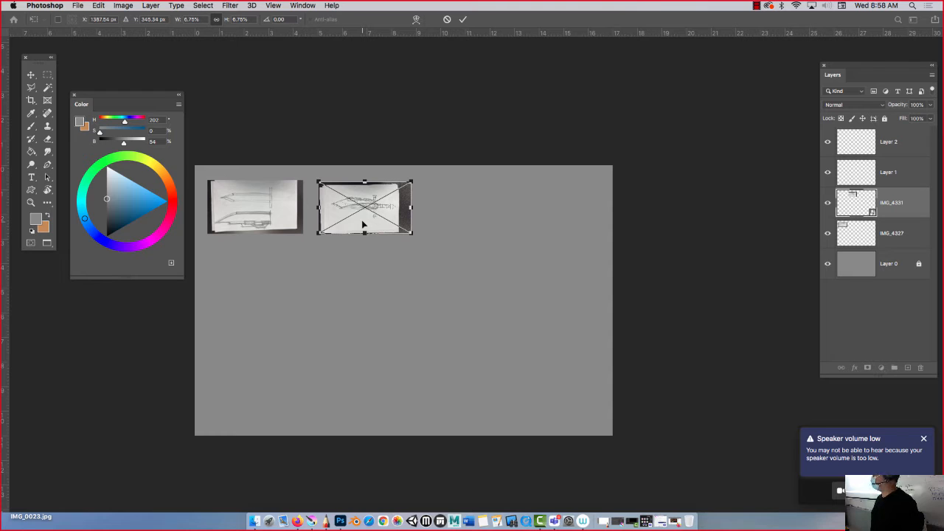
mouse_move(355, 221)
mouse_down()
mouse_move(362, 219)
mouse_move(325, 221)
mouse_move(347, 221)
mouse_up()
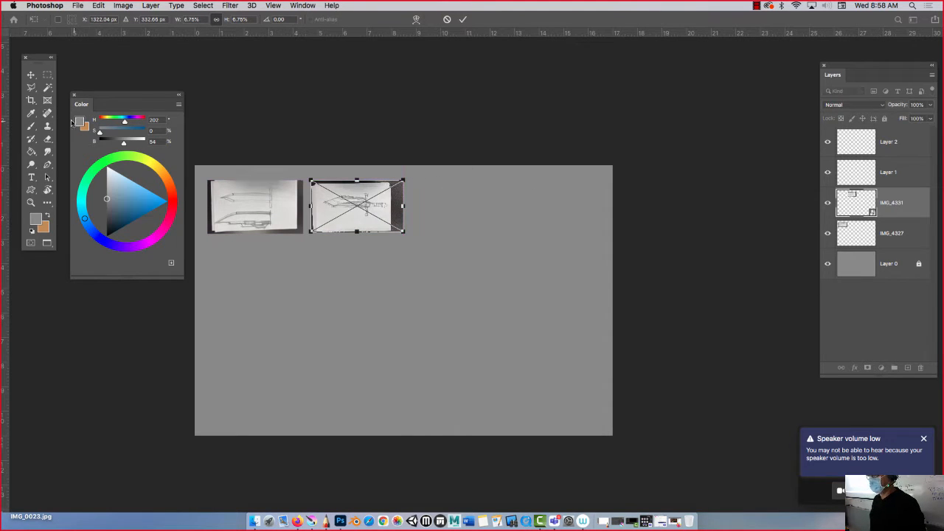
click(32, 126)
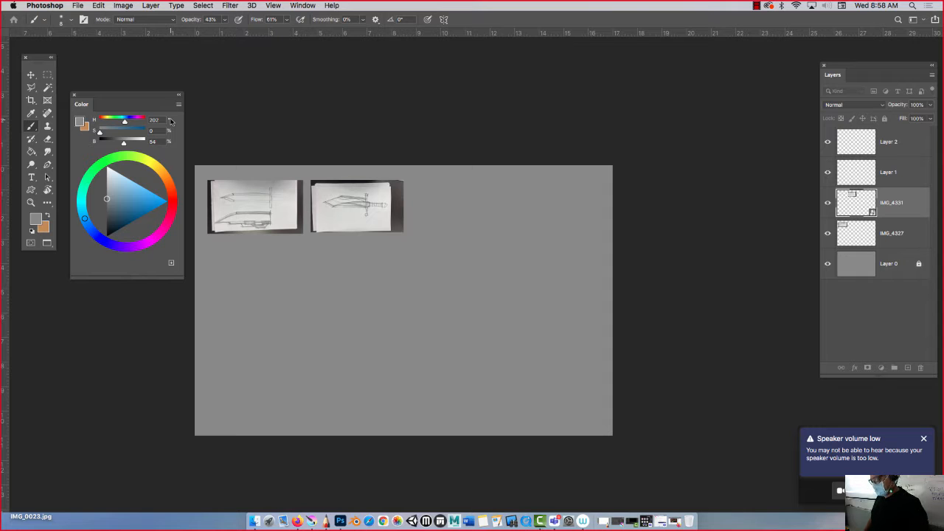
Switch to Krita and create a new custom document 17 inches wide and 11 inches high at 200 ppi
click(313, 522)
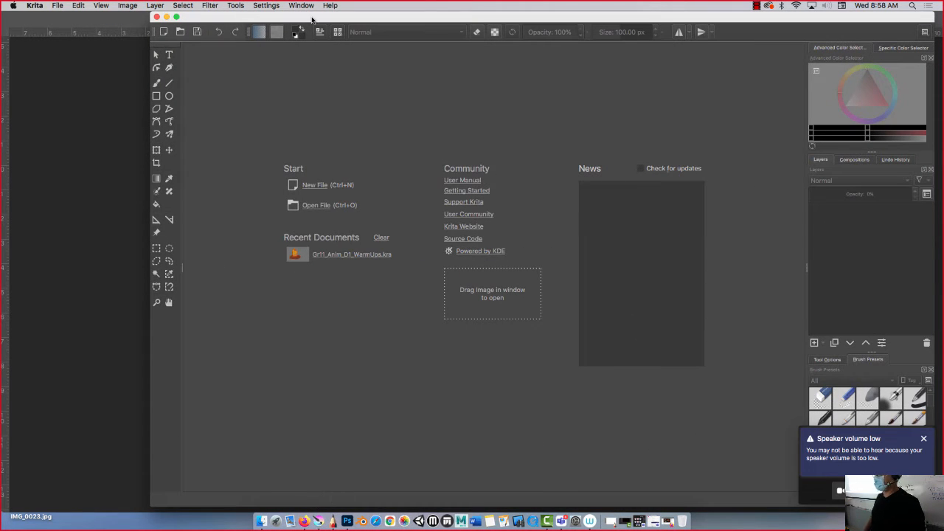
drag(314, 16, 195, 10)
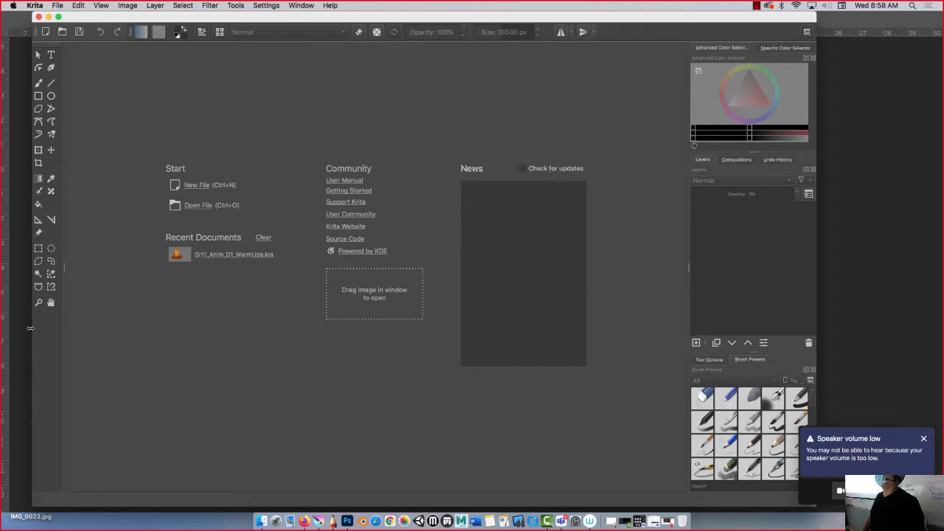
click(195, 185)
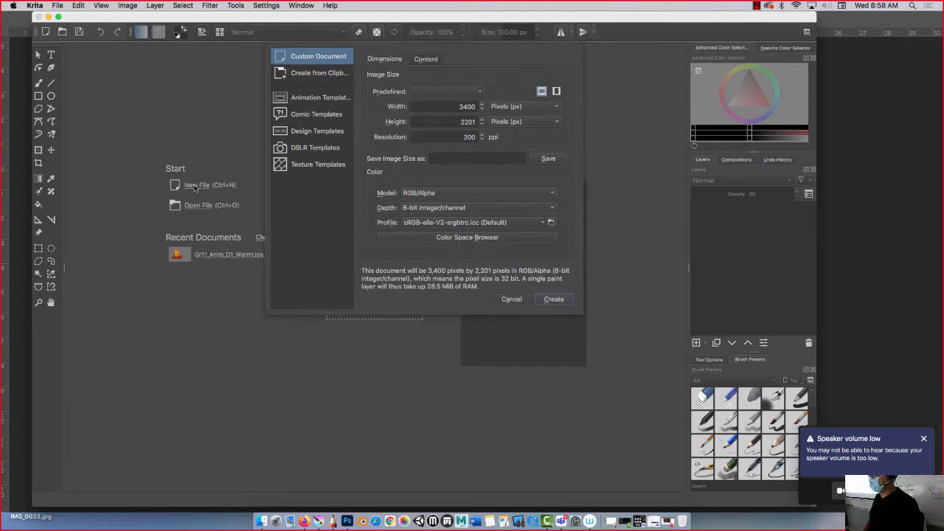
click(513, 106)
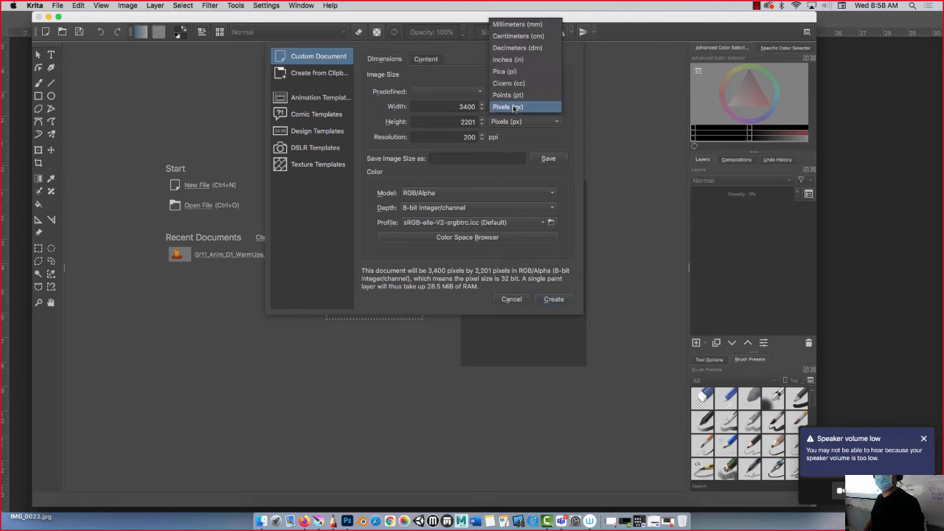
click(504, 59)
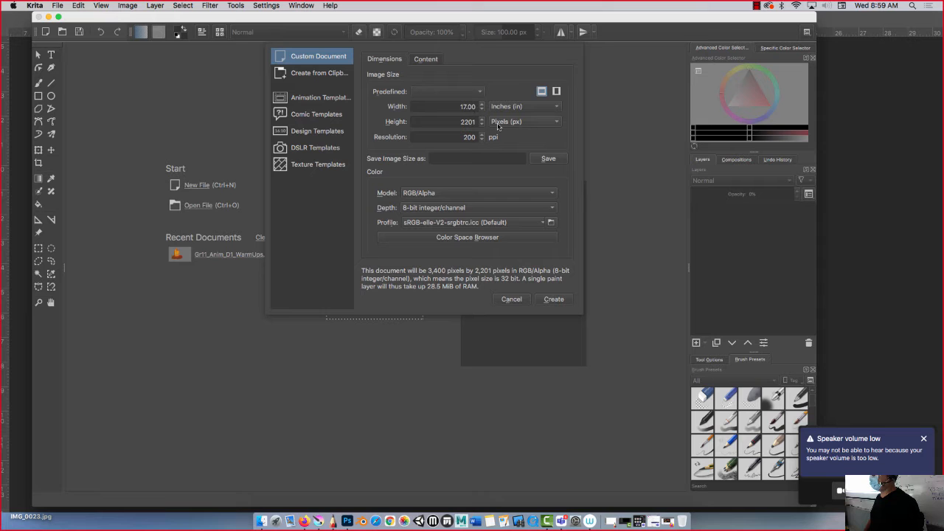
click(499, 124)
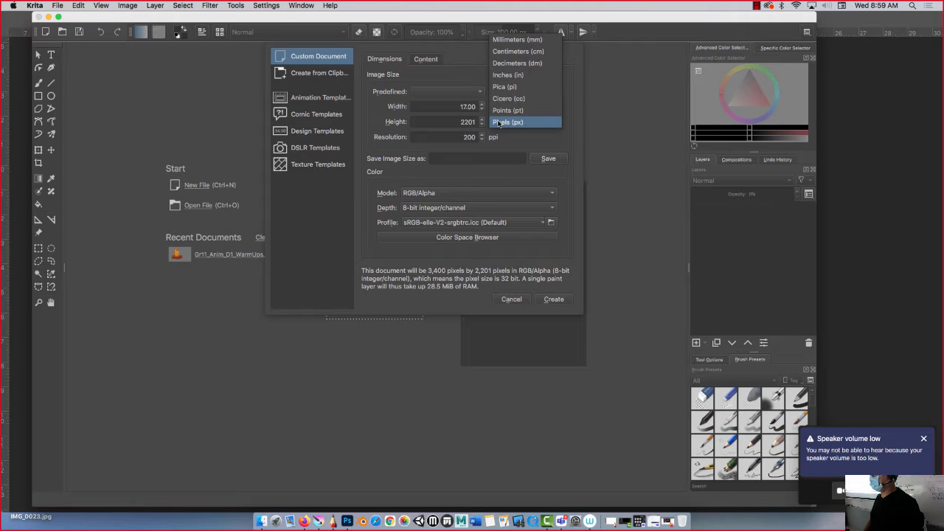
click(506, 75)
double_click(468, 122)
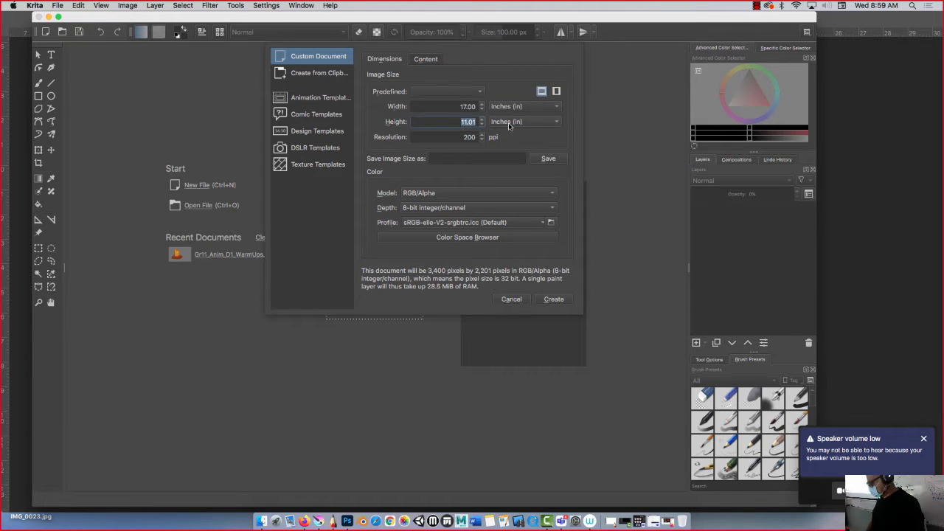
text(11)
click(434, 135)
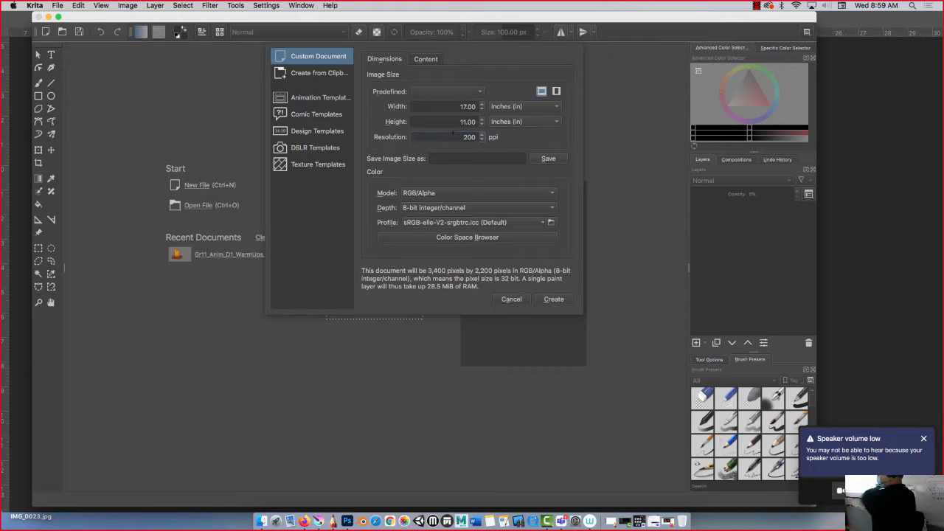
click(553, 299)
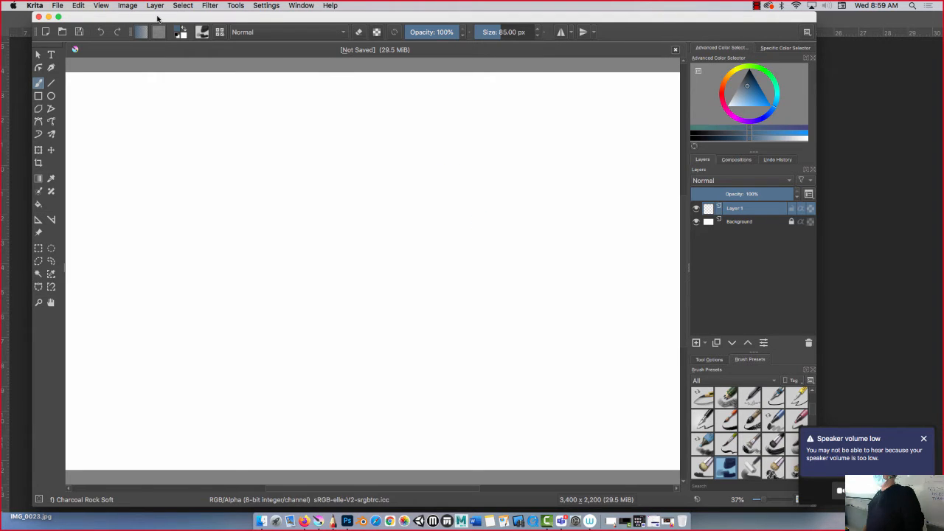
Import IMG_4327.JPG from the sword sketches folder on the desktop as a new layer above Layer 1
drag(157, 19, 133, 18)
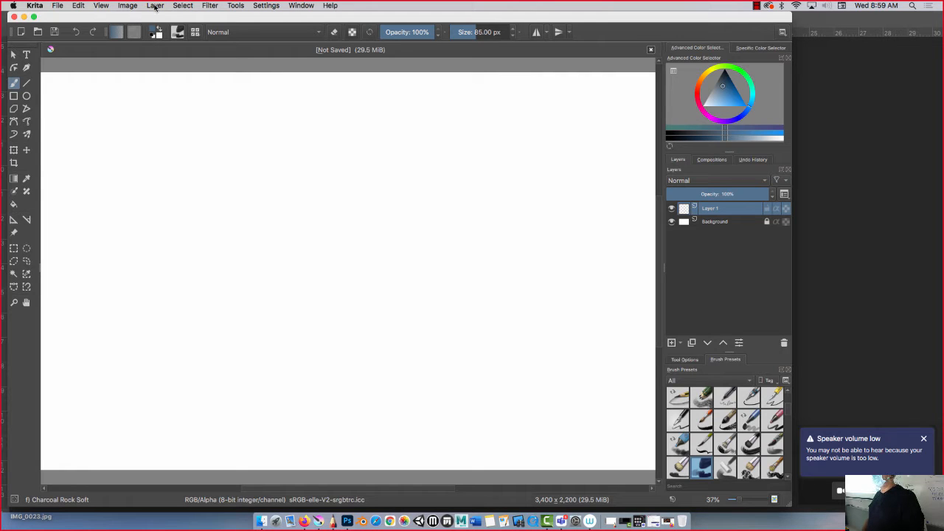
click(155, 6)
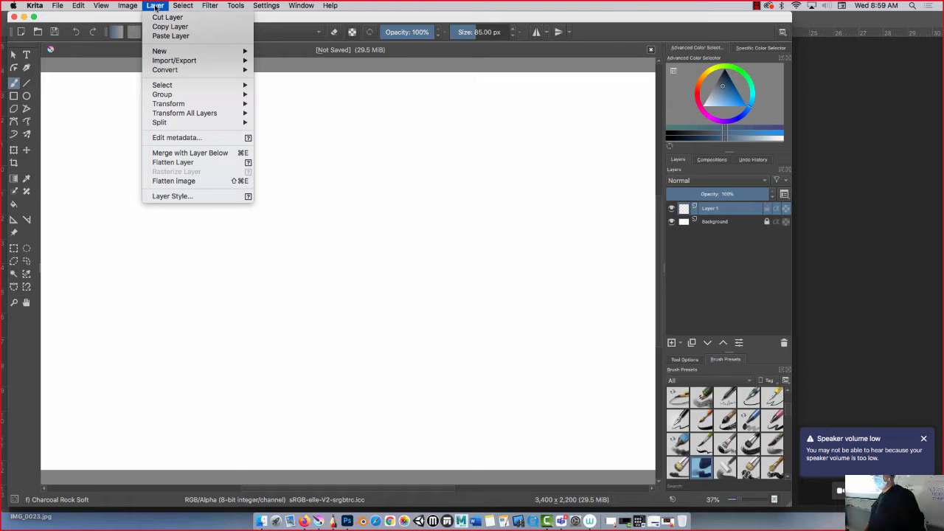
mouse_move(171, 62)
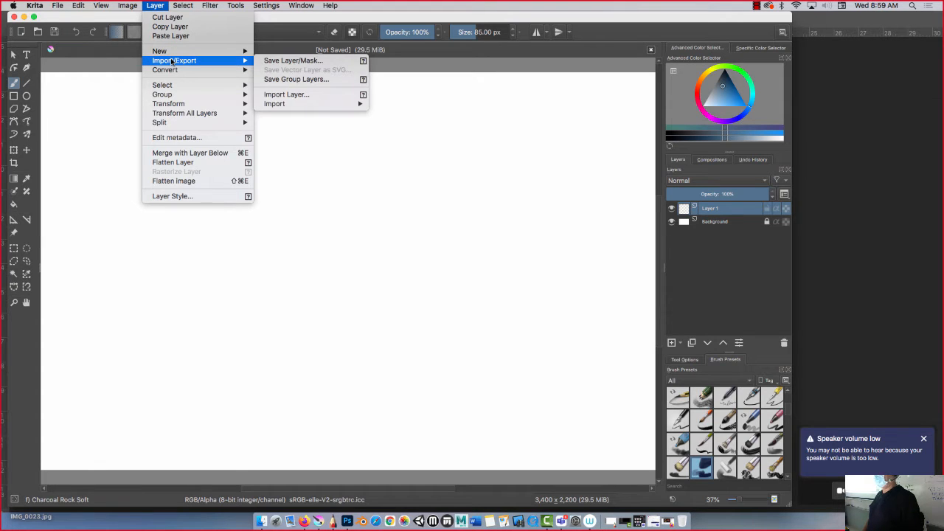
click(302, 96)
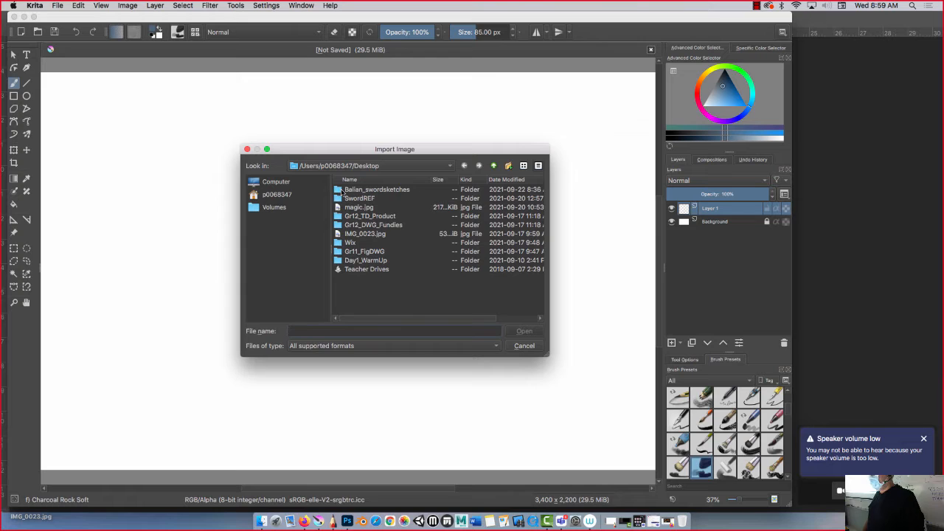
double_click(343, 190)
click(348, 295)
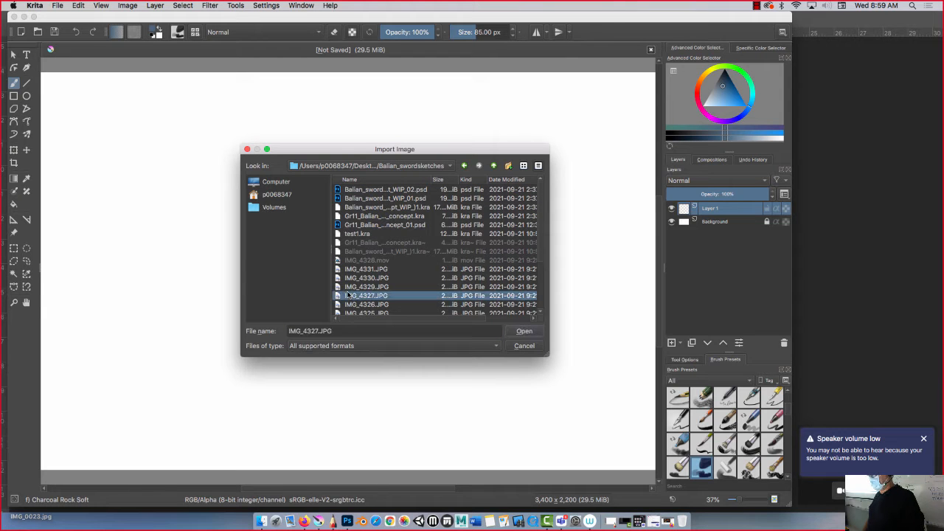
click(524, 331)
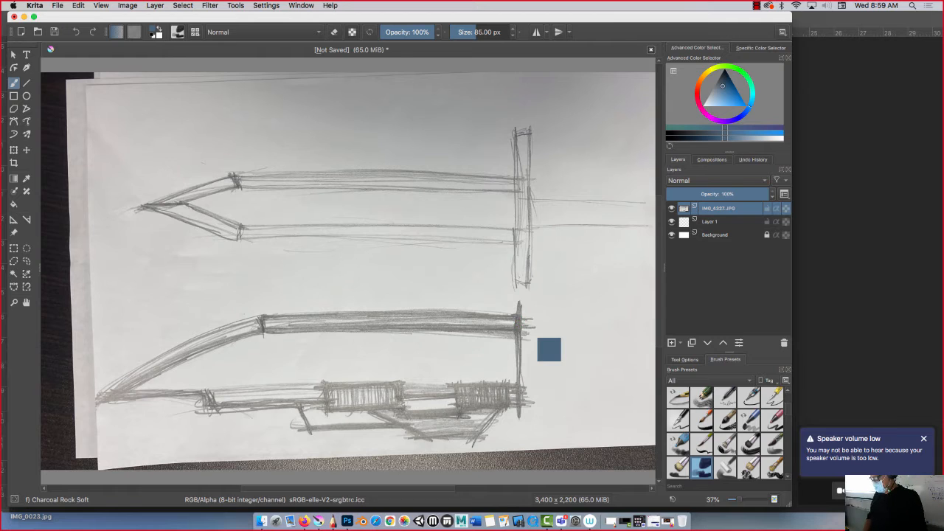
Scale the imported IMG_4327 sketch down to roughly a fifth of the canvas width and place it near the canvas's upper-left corner
key(minus)
key(minus)
key(minus)
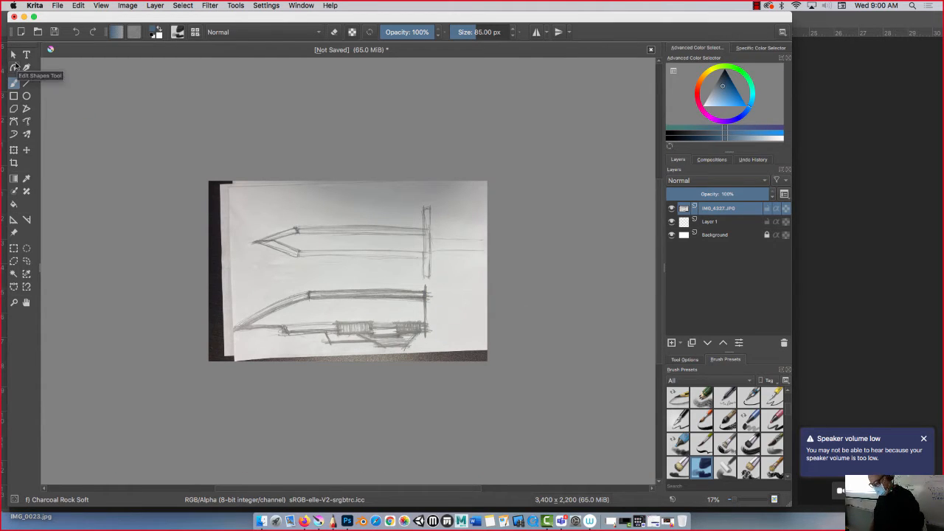
key(ctrl+t)
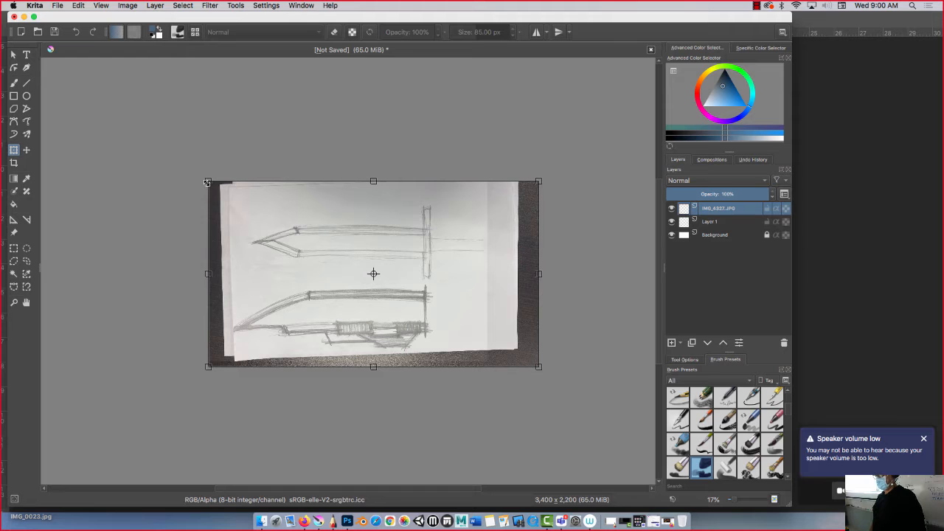
mouse_move(208, 182)
mouse_down()
mouse_move(432, 290)
mouse_move(451, 316)
mouse_move(238, 204)
mouse_move(243, 210)
mouse_up()
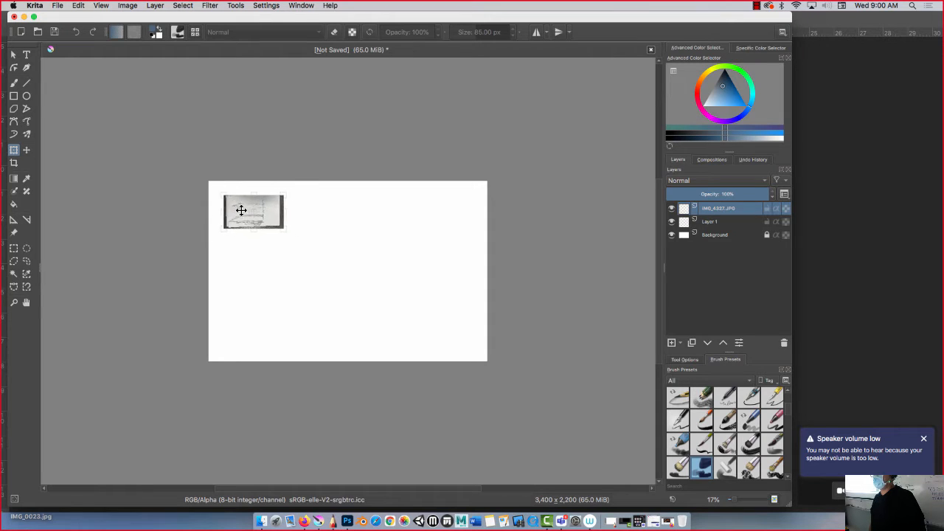
key(Return)
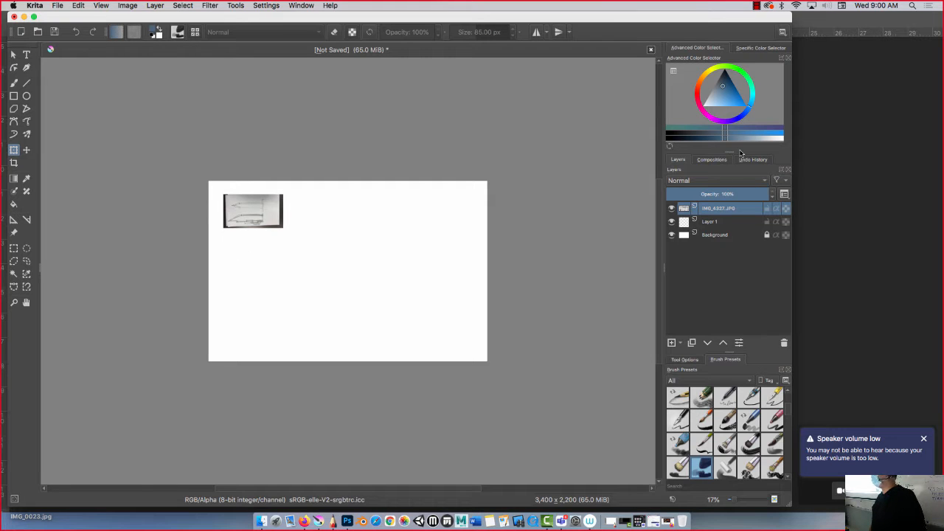
Switch back to Photoshop, enter Full Screen Mode without the menu bar, and bring the hidden panels back into view
click(849, 21)
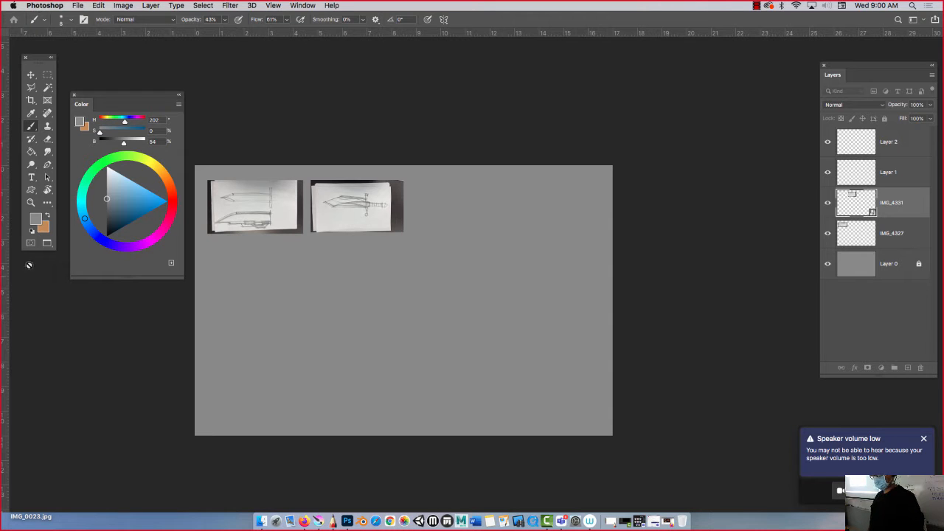
click(47, 244)
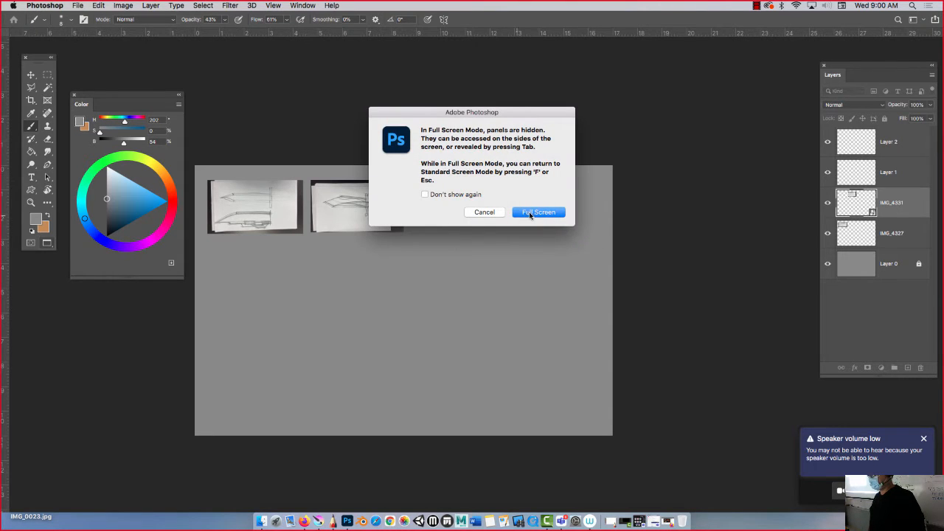
click(532, 214)
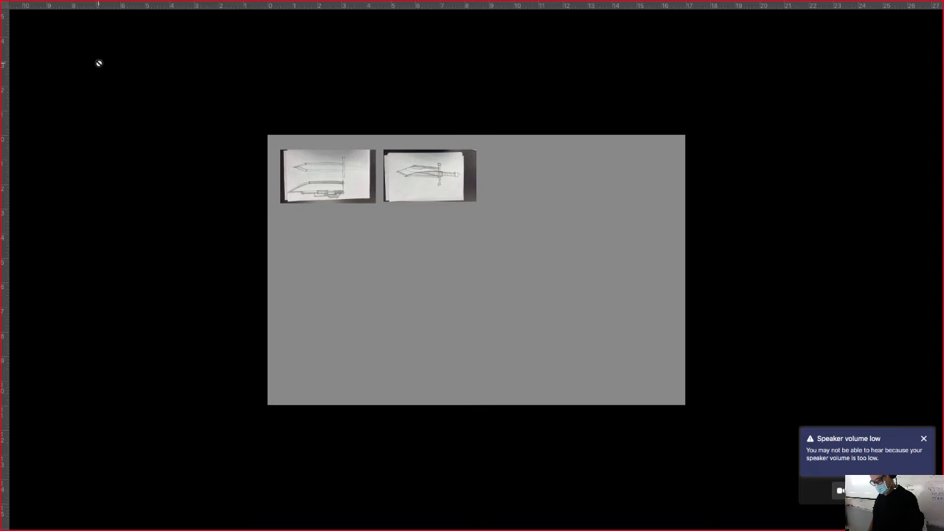
key(Tab)
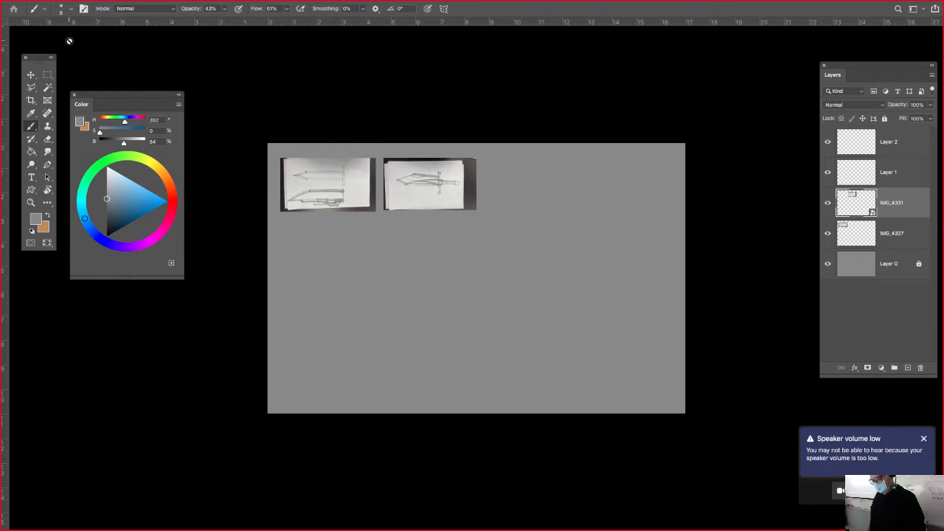
key(Tab)
key(Tab)
click(70, 41)
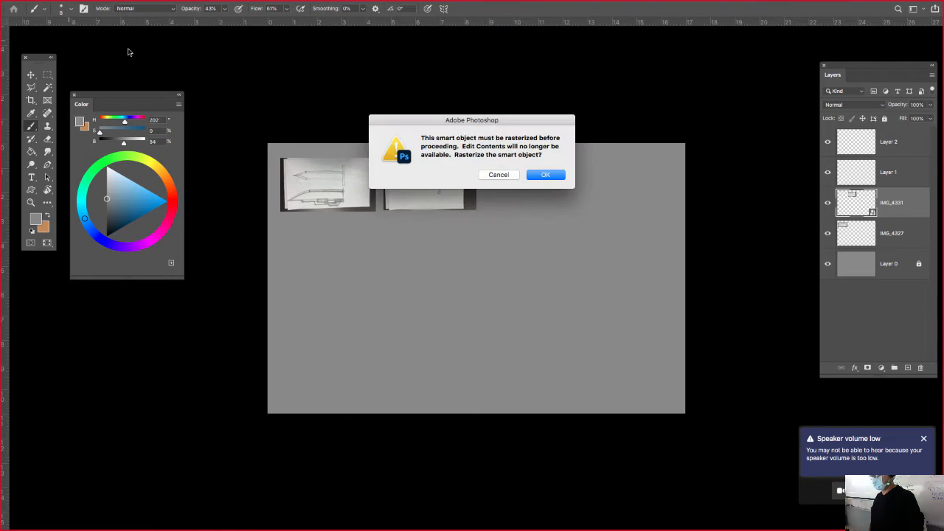
Rasterize the IMG_4331 smart object and return the workspace to Standard Screen Mode
click(549, 176)
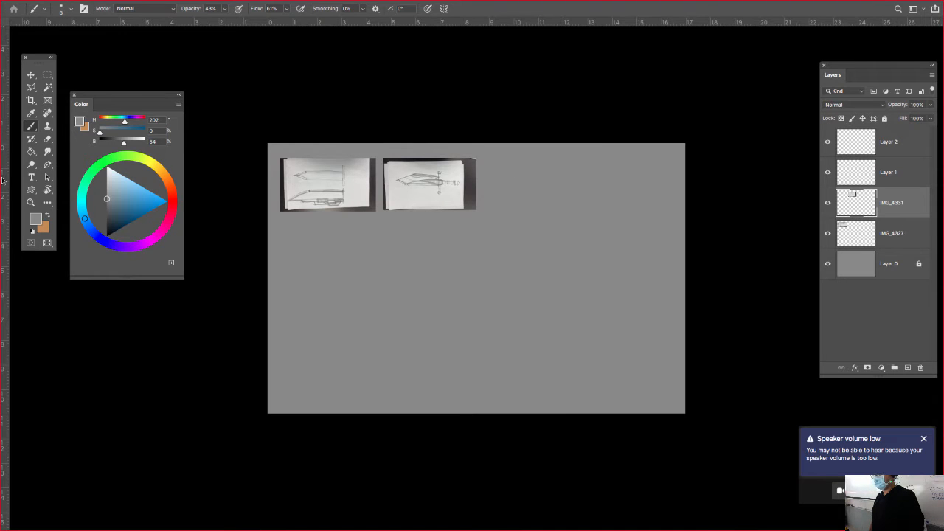
right_click(48, 243)
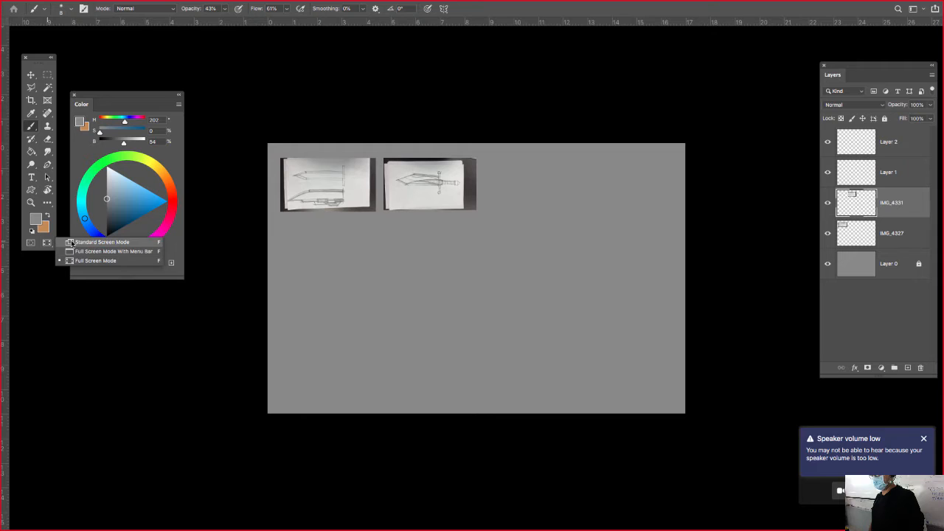
click(70, 242)
Switch to Krita, open the sword sketches folder from the desktop, and arrange its window beside the Krita window with the sketch photos showing
click(16, 17)
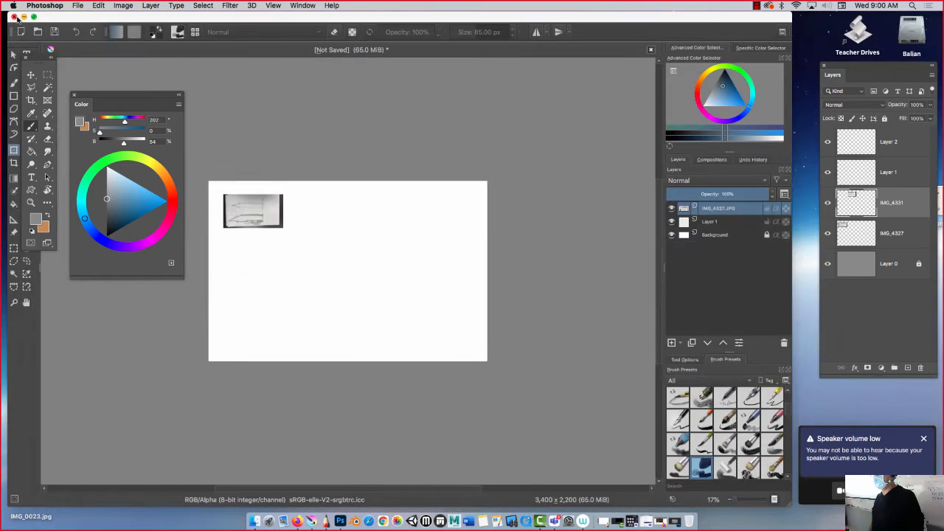
double_click(93, 18)
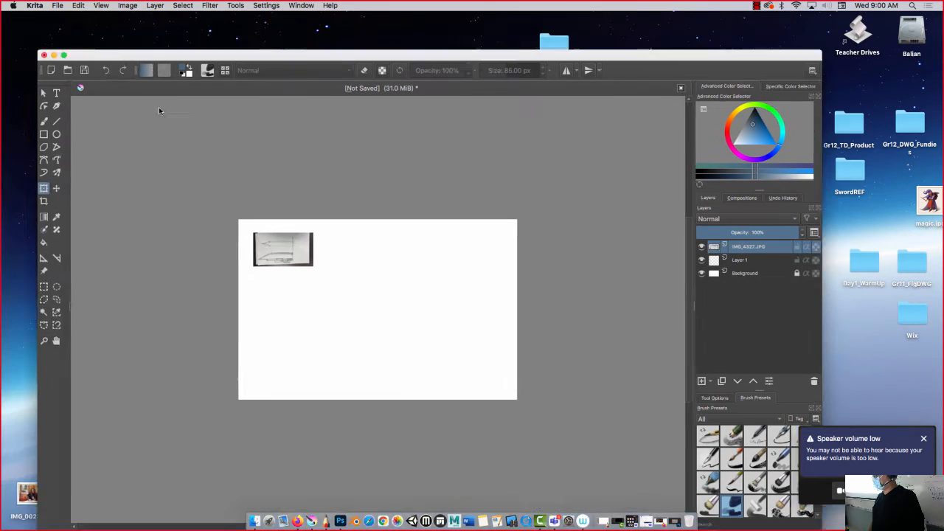
drag(554, 45, 38, 42)
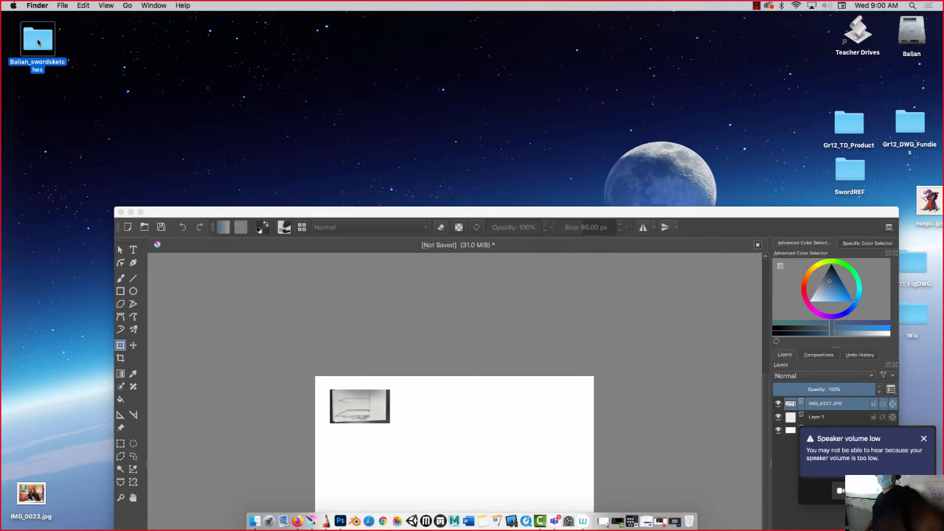
double_click(37, 33)
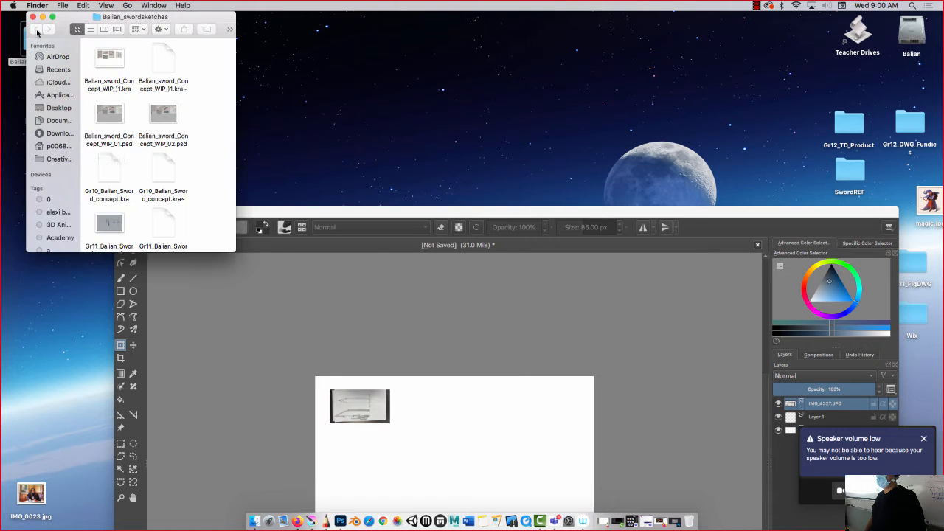
scroll(156, 174, down, 5)
scroll(156, 174, down, 5)
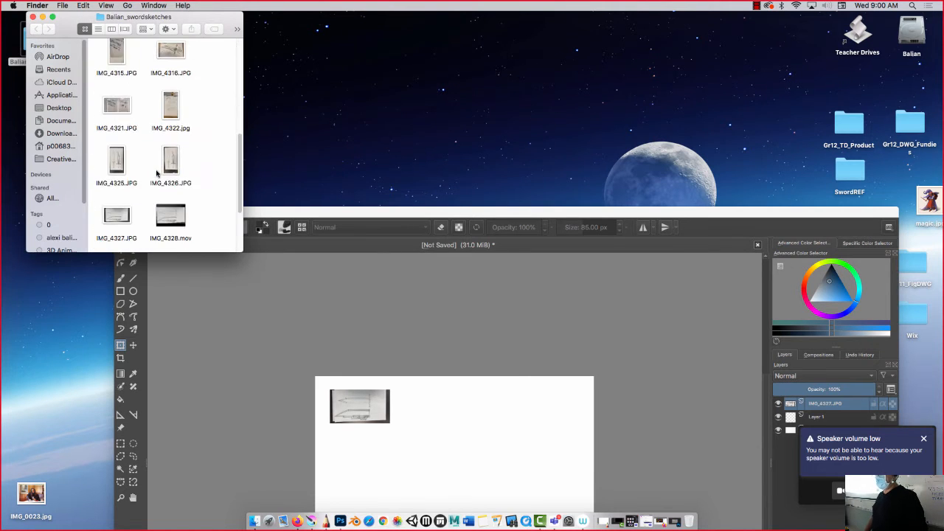
double_click(327, 211)
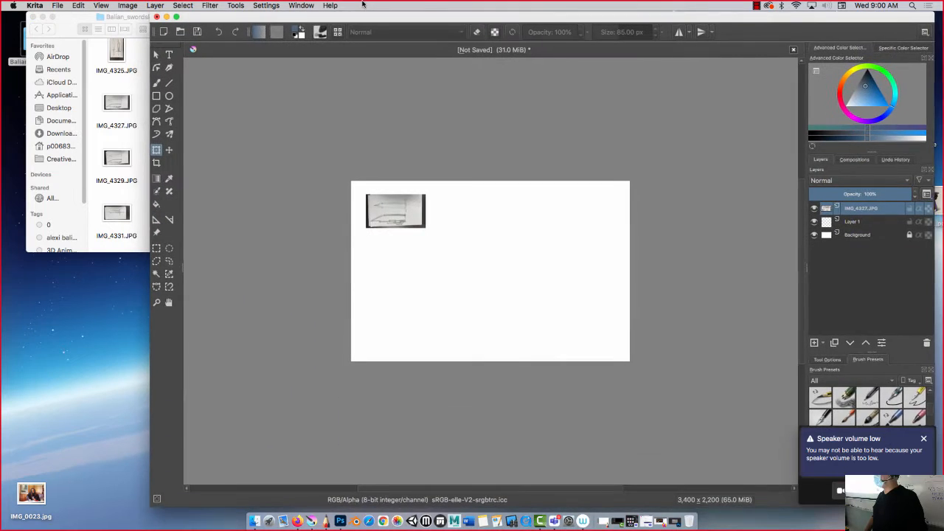
drag(158, 151, 268, 155)
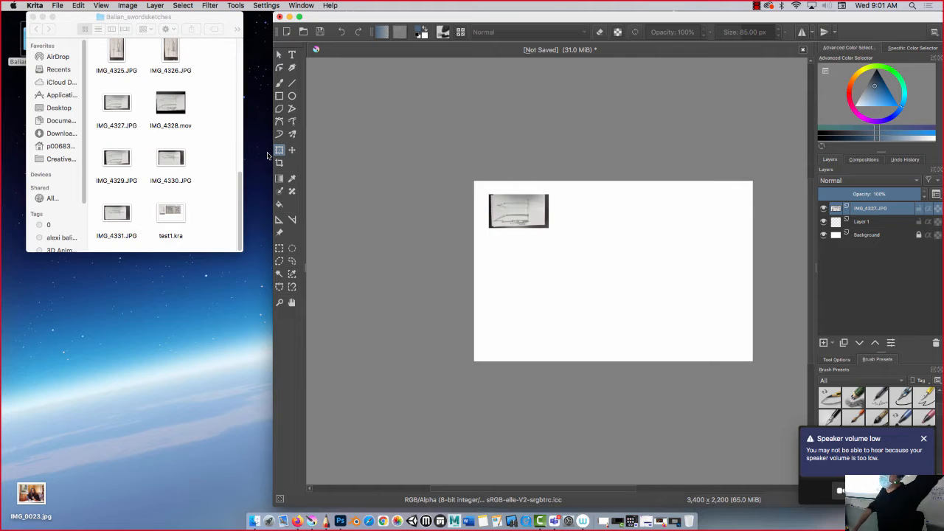
mouse_move(227, 19)
mouse_down()
mouse_move(196, 34)
mouse_move(220, 27)
mouse_up()
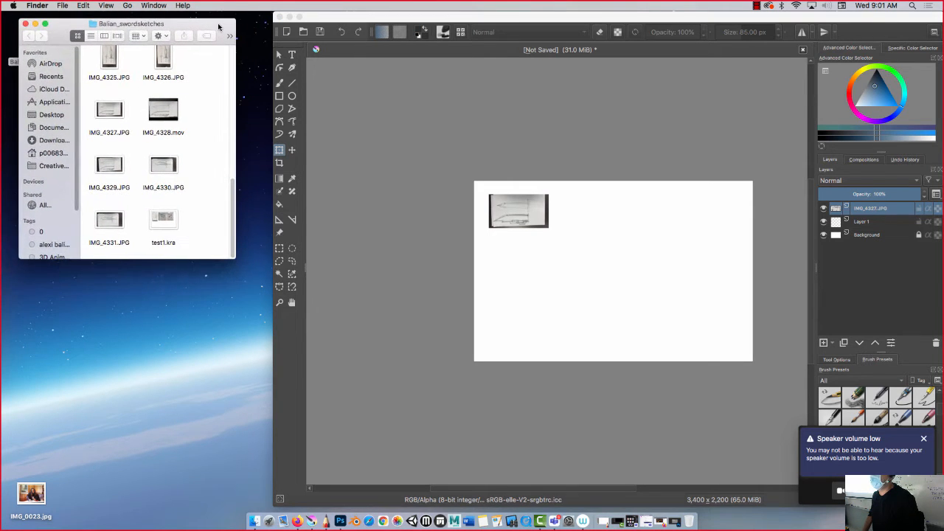
Insert IMG_4330.JPG from the sword sketches folder into the Krita document as a new layer
click(163, 166)
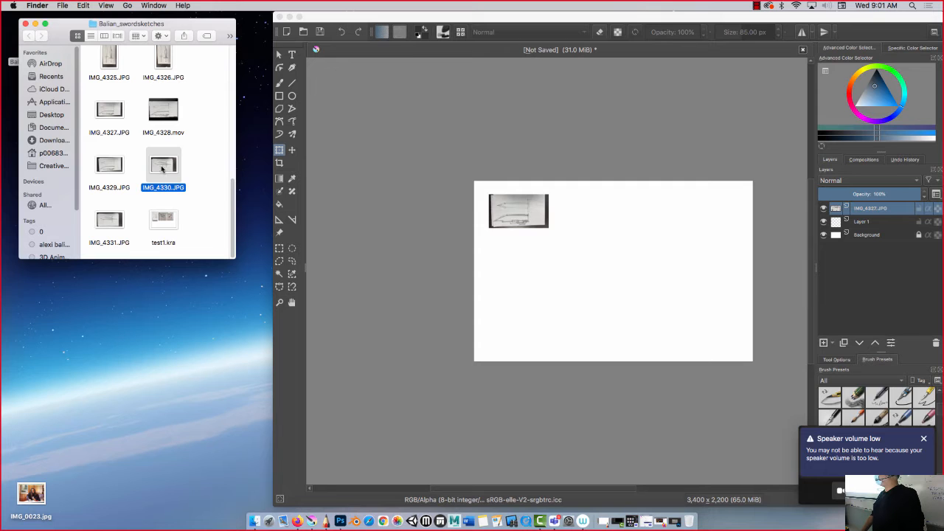
drag(161, 169, 595, 214)
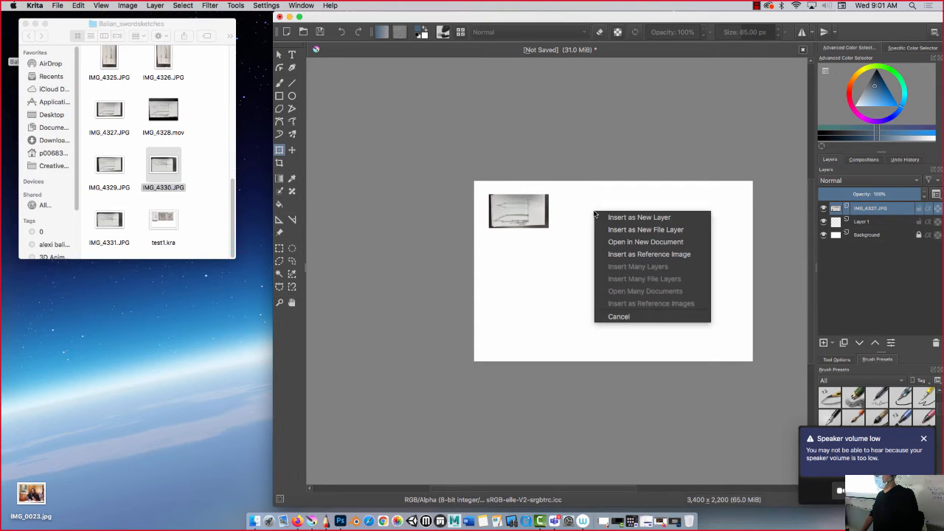
click(635, 218)
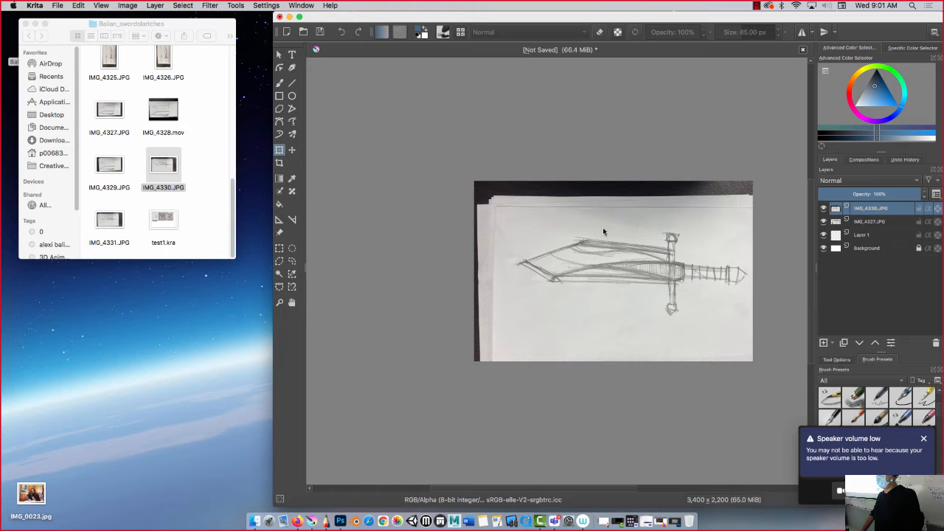
Scale the IMG_4330 sketch down to just under a quarter of the canvas width and place it to the right of the IMG_4327 sketch
click(573, 236)
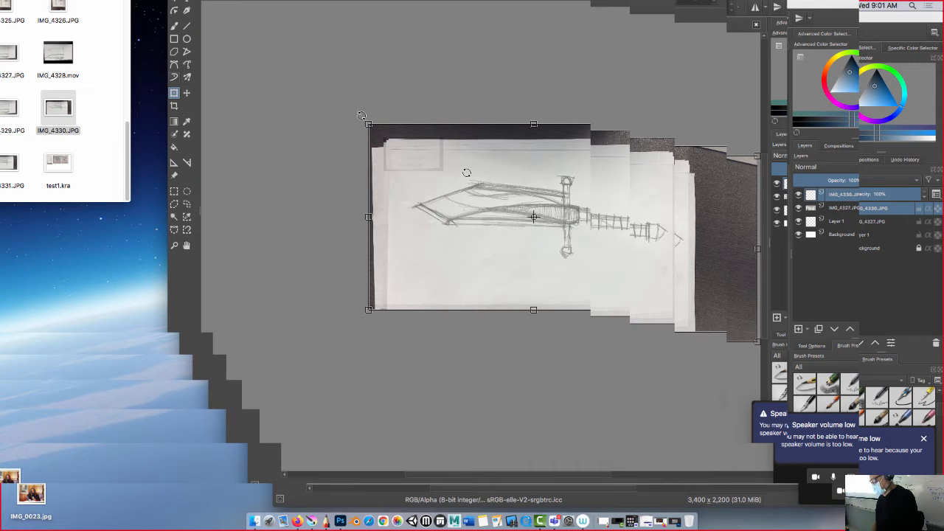
key(minus)
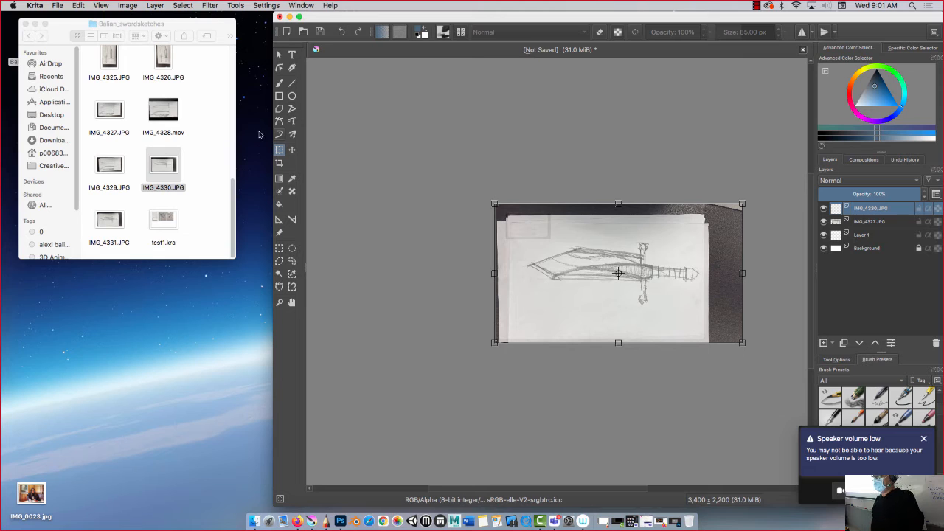
drag(267, 132, 1, 132)
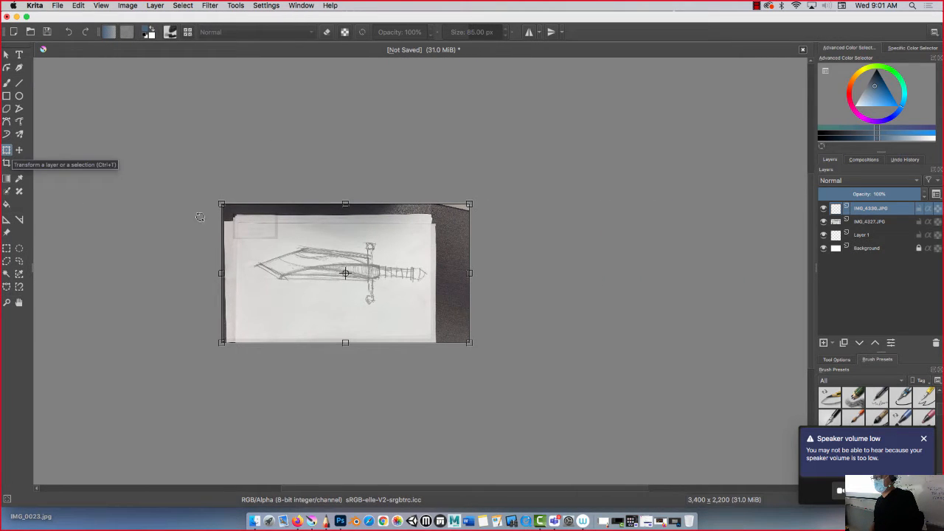
mouse_move(222, 205)
mouse_down()
mouse_move(419, 313)
mouse_move(308, 236)
mouse_up()
key(Return)
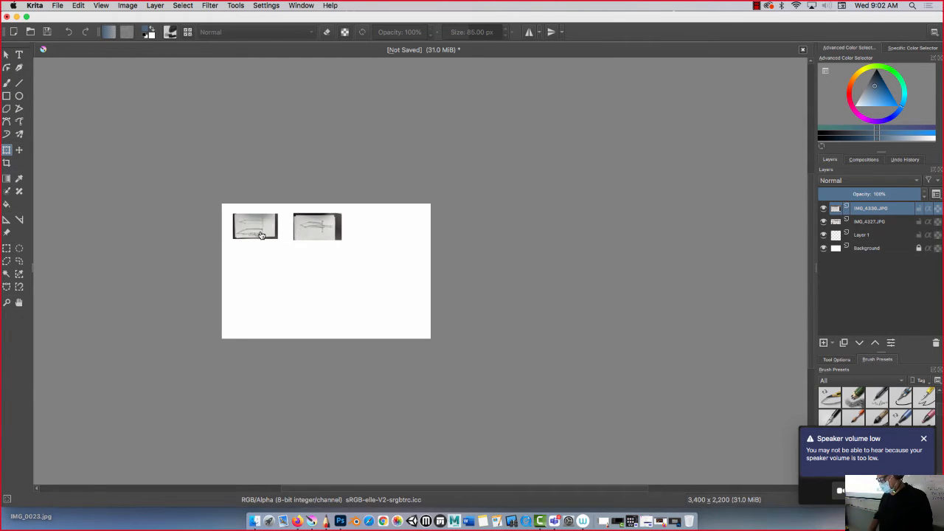
key(super+plus)
key(super+plus)
key(super+plus)
drag(236, 69, 389, 67)
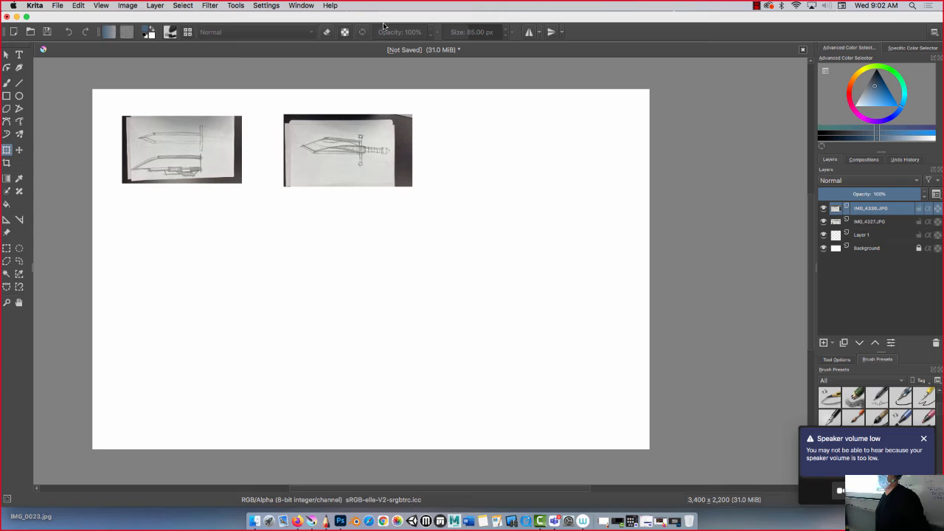
Set Krita's keyboard shortcut scheme to photoshop_compatible in the preferences and apply it
click(37, 5)
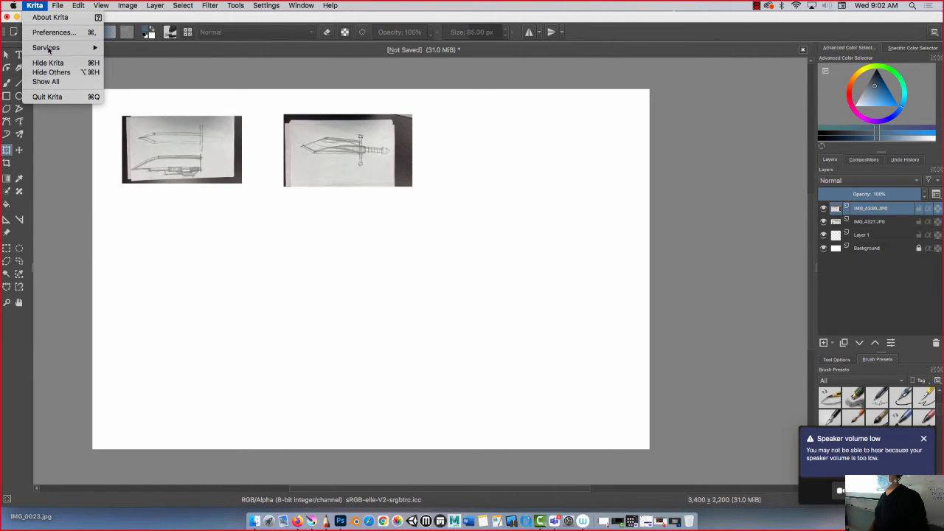
click(50, 32)
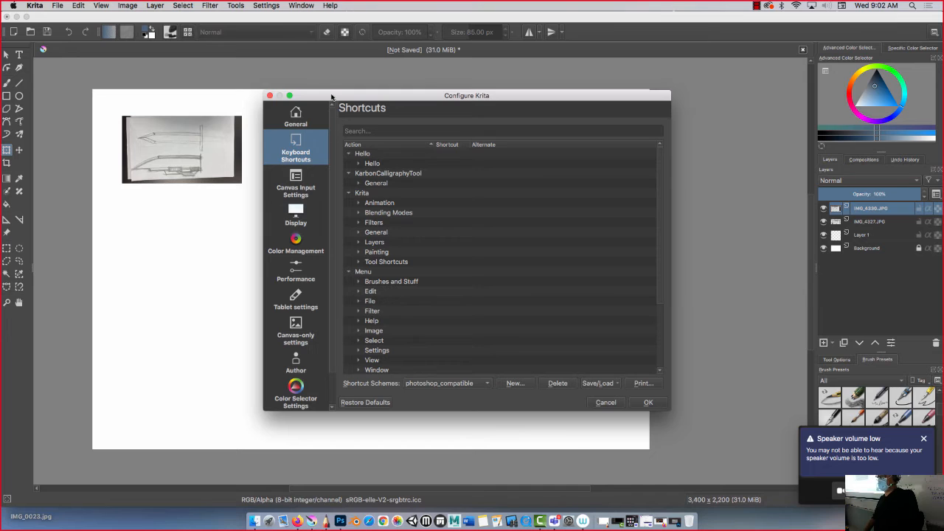
drag(331, 96, 321, 21)
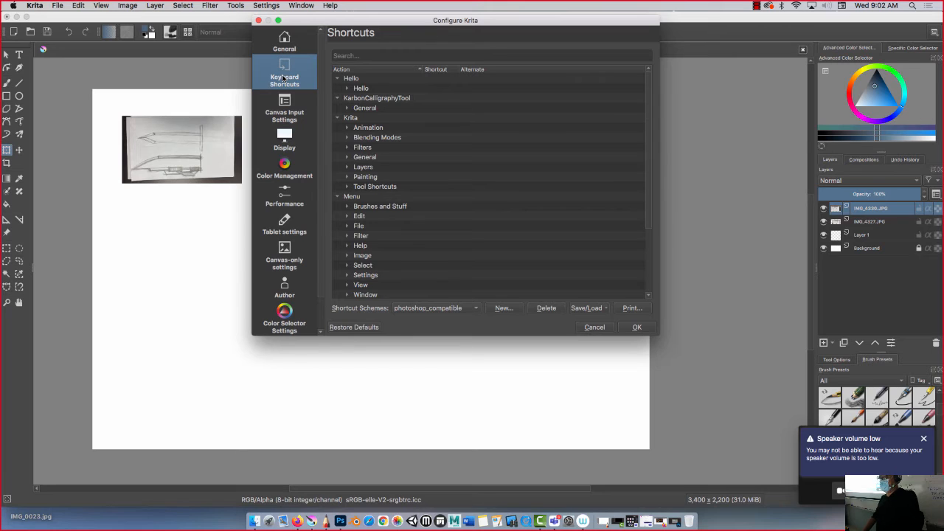
click(404, 310)
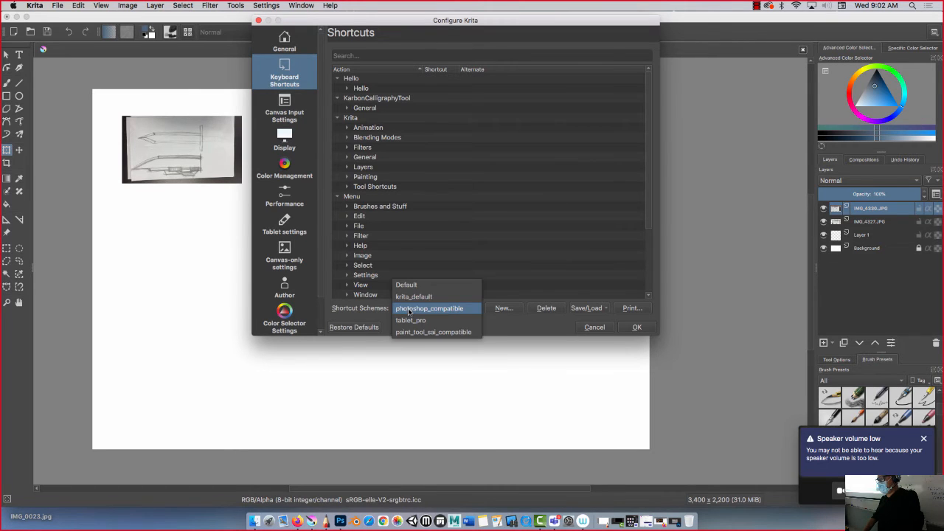
click(443, 308)
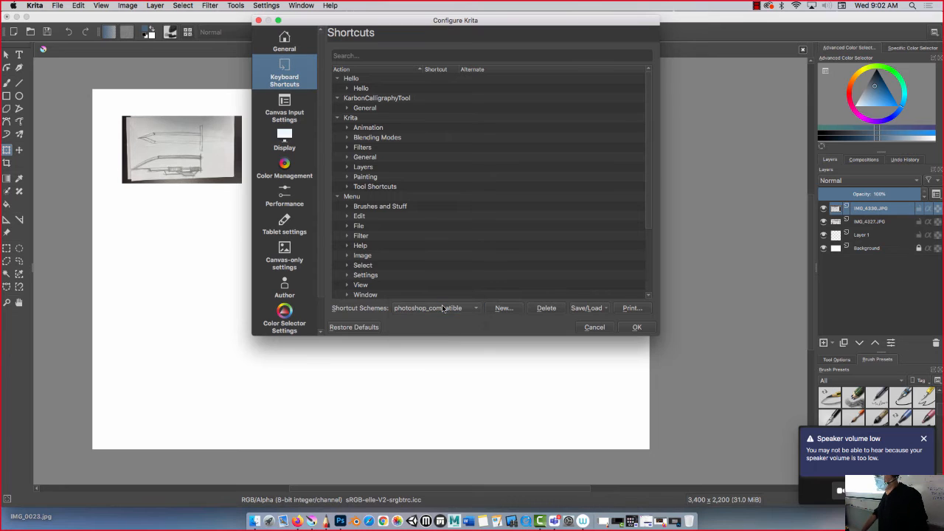
click(636, 329)
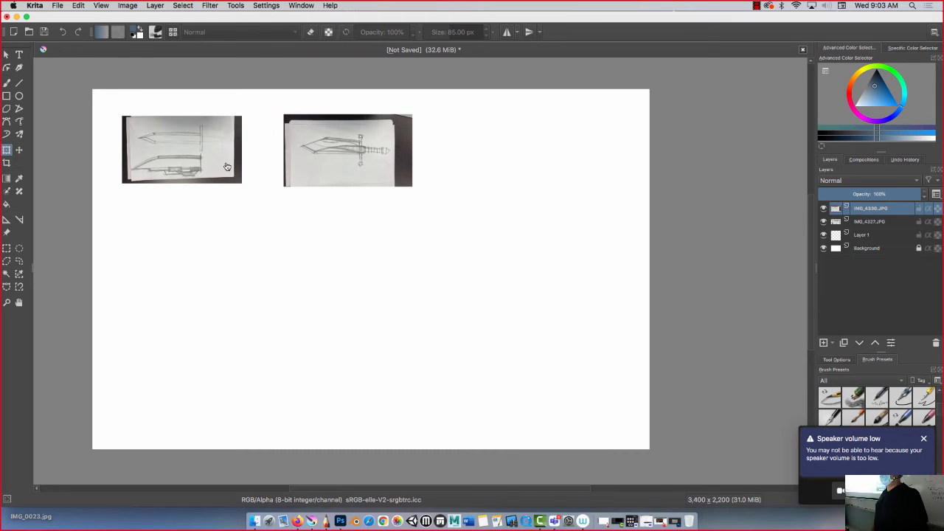
Move the IMG_4330 sketch slightly left and down, closer to the IMG_4327 sketch
click(19, 150)
mouse_move(200, 147)
mouse_down()
mouse_move(204, 214)
mouse_move(200, 158)
mouse_move(186, 149)
mouse_up()
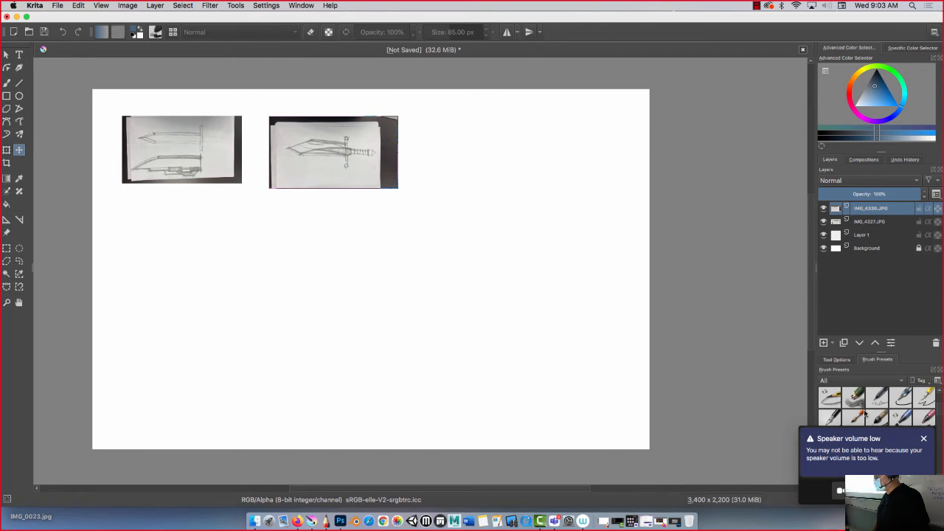
Add four empty paint layers above the sketch layers and hide all four
click(824, 345)
click(824, 345)
click(823, 345)
click(824, 345)
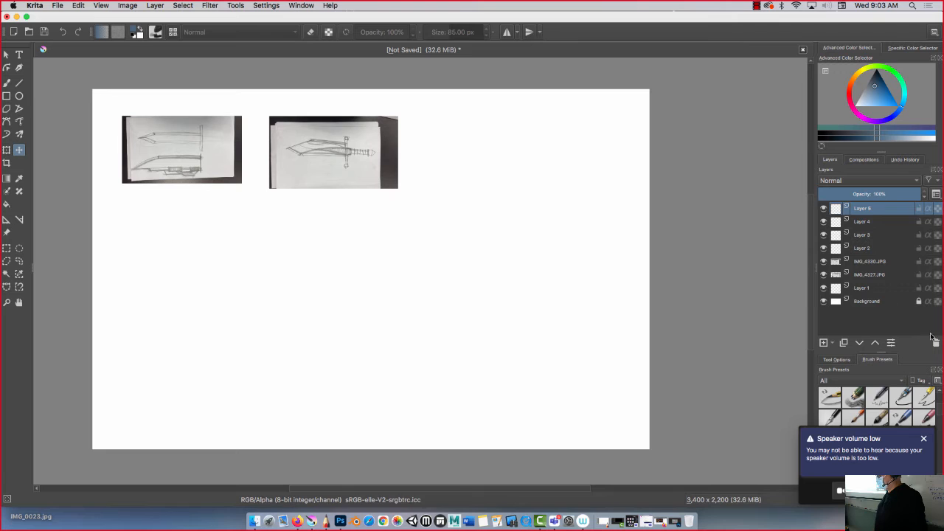
click(824, 209)
click(824, 222)
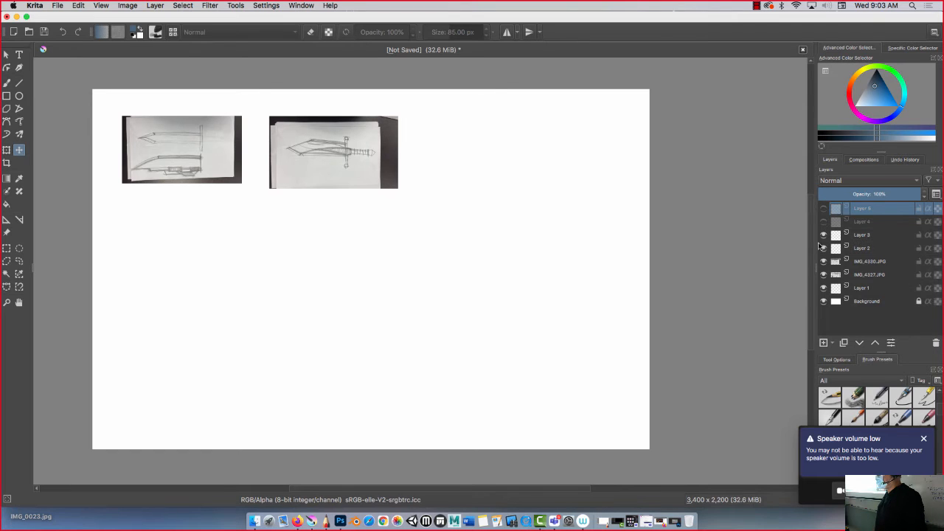
click(825, 235)
click(824, 249)
Check both sketch layers by toggling their visibility, and merge IMG_4330.JPG down into IMG_4327.JPG
click(857, 262)
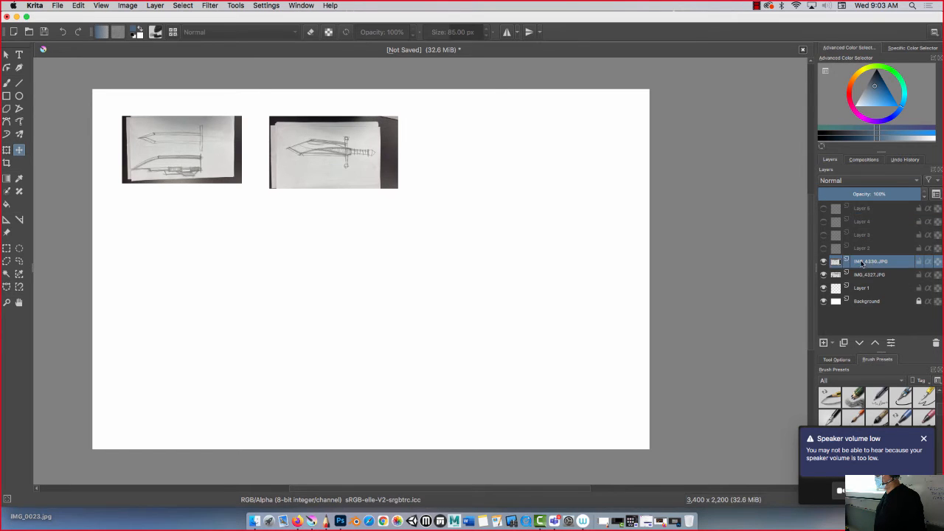
click(824, 262)
click(824, 263)
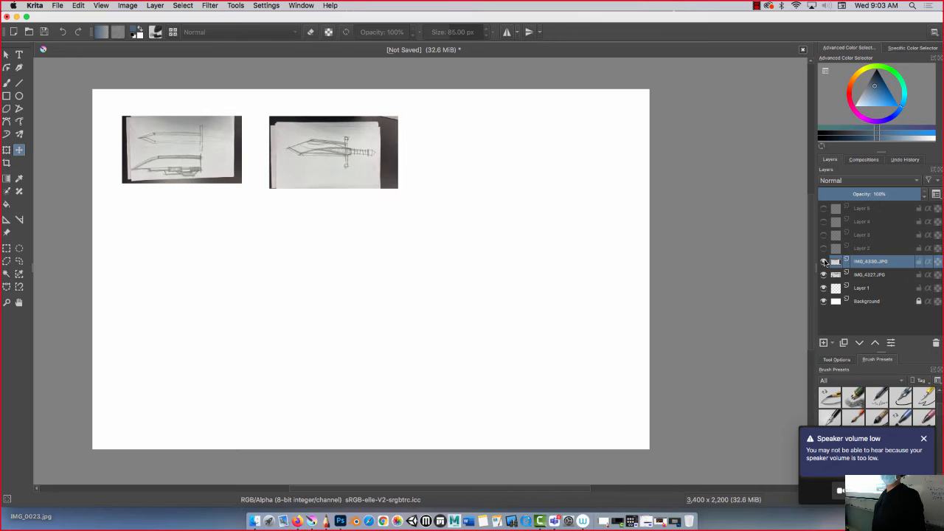
click(824, 262)
click(824, 262)
click(825, 262)
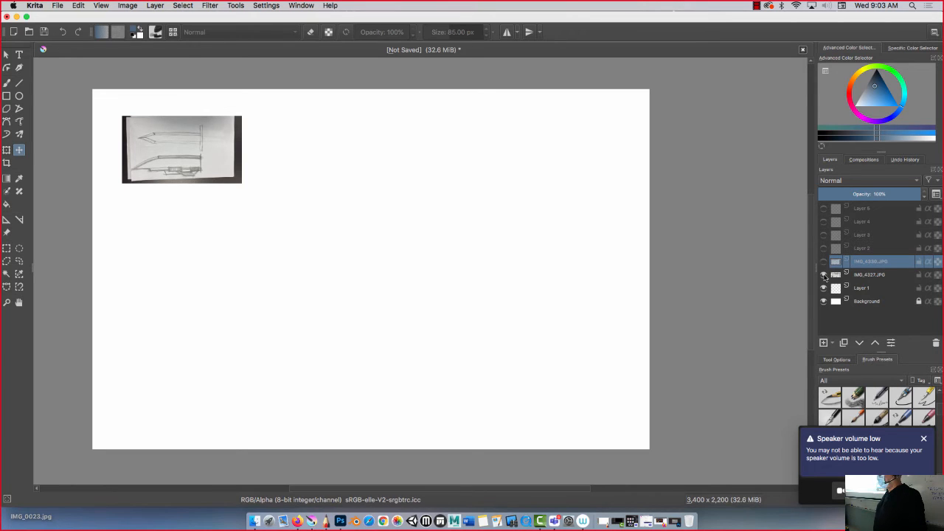
click(824, 275)
click(824, 275)
click(825, 263)
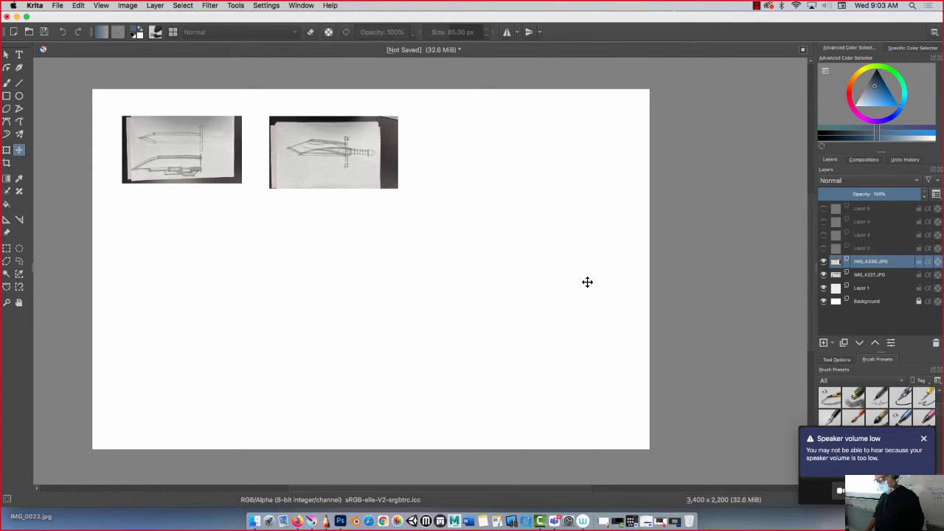
key(super+e)
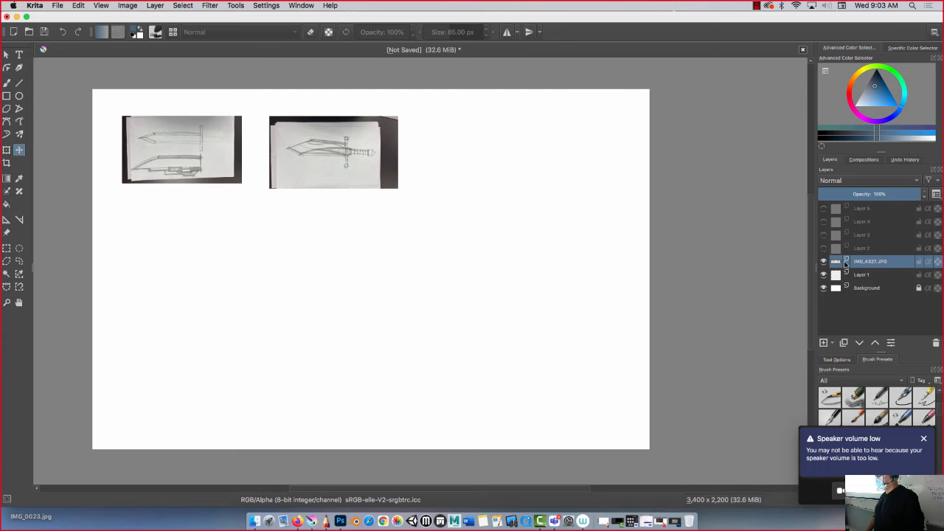
Rename the merged sketch layer IMG_4327.JPG to "reference"
mouse_move(853, 261)
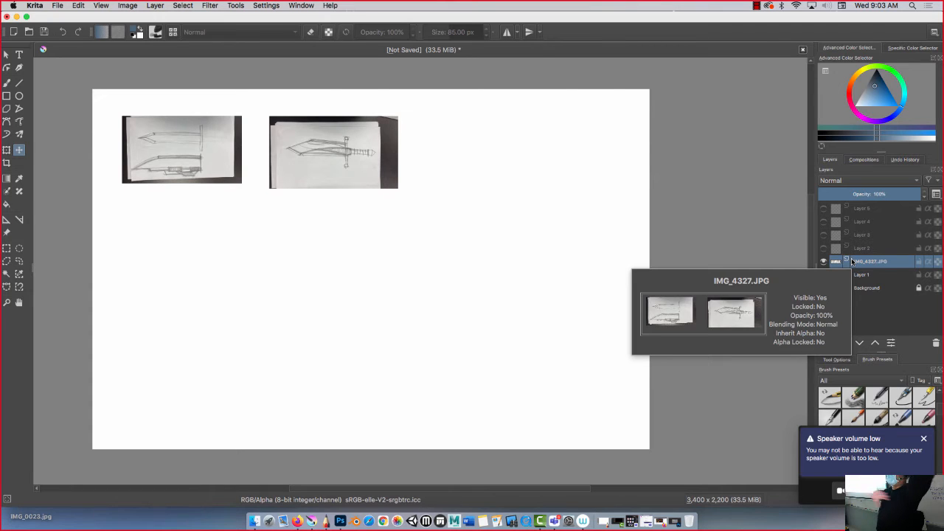
double_click(871, 263)
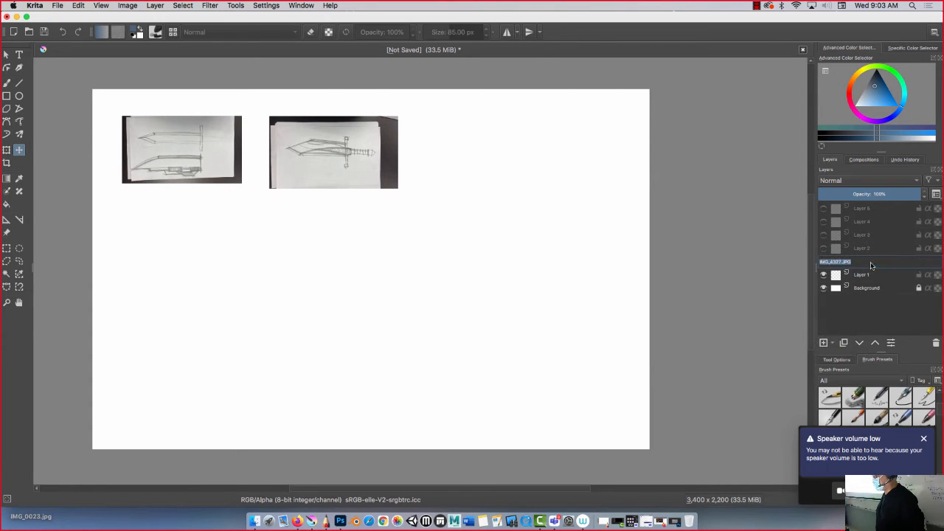
text(refere)
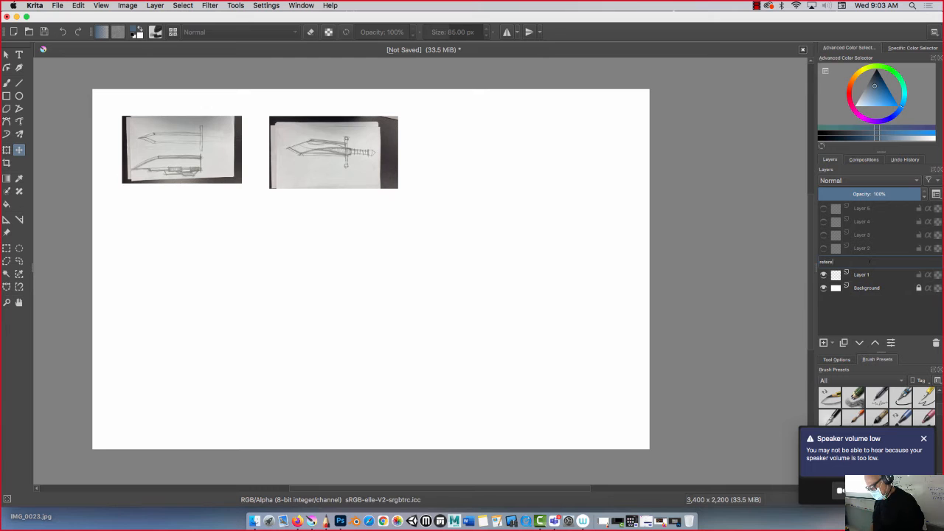
text(nce)
key(Return)
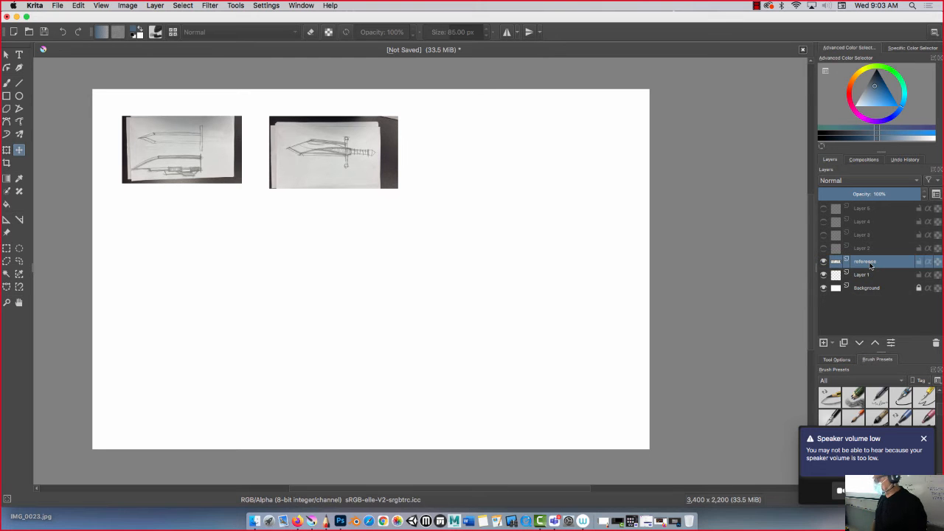
Switch to SketchBook and move the layer palette farther out from the middle of the canvas
click(15, 16)
click(318, 521)
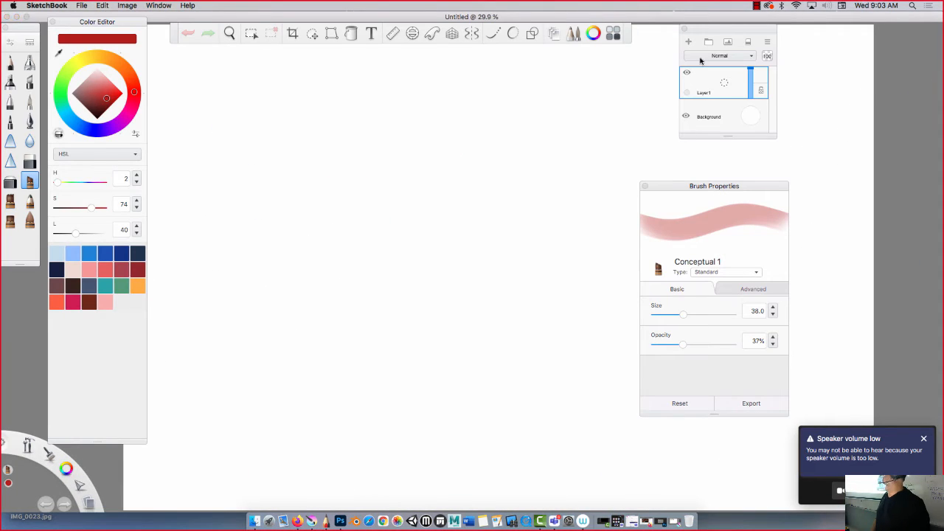
drag(692, 30, 860, 25)
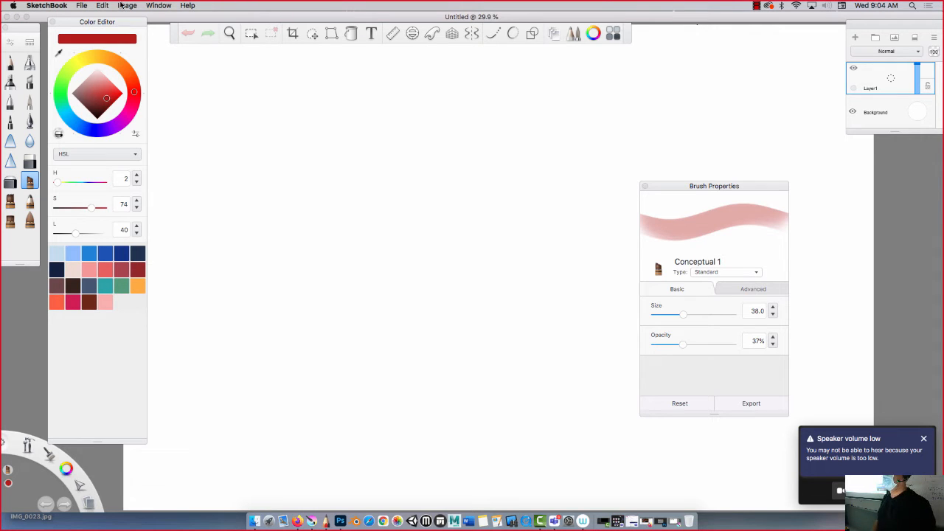
Set the default canvas resolution to 200 pixels/inch in the preferences, keeping 17 x 11 inches, and apply it
click(63, 6)
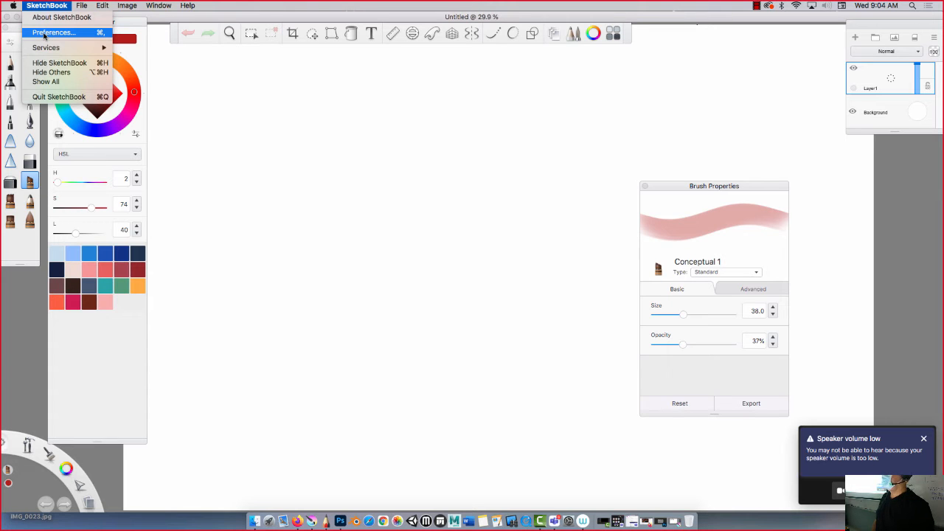
click(51, 33)
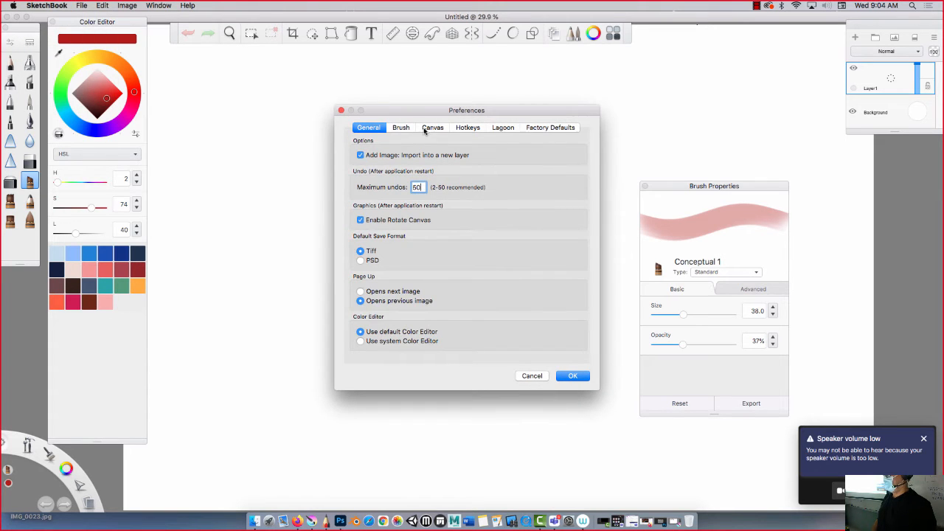
click(432, 127)
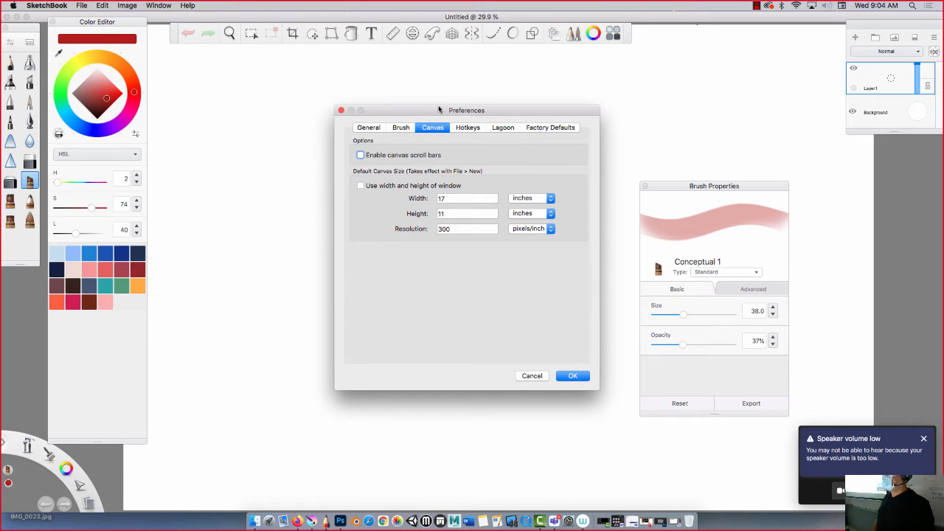
drag(440, 110, 370, 96)
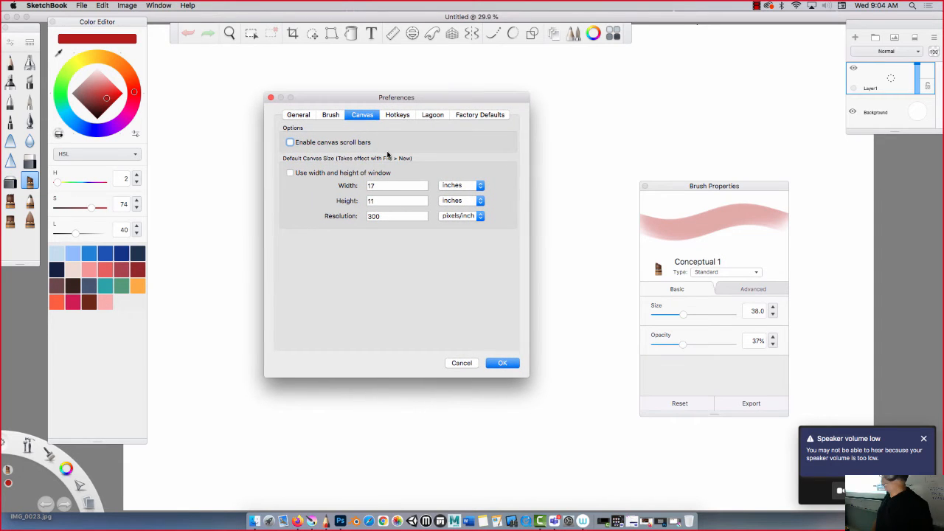
click(448, 186)
click(448, 186)
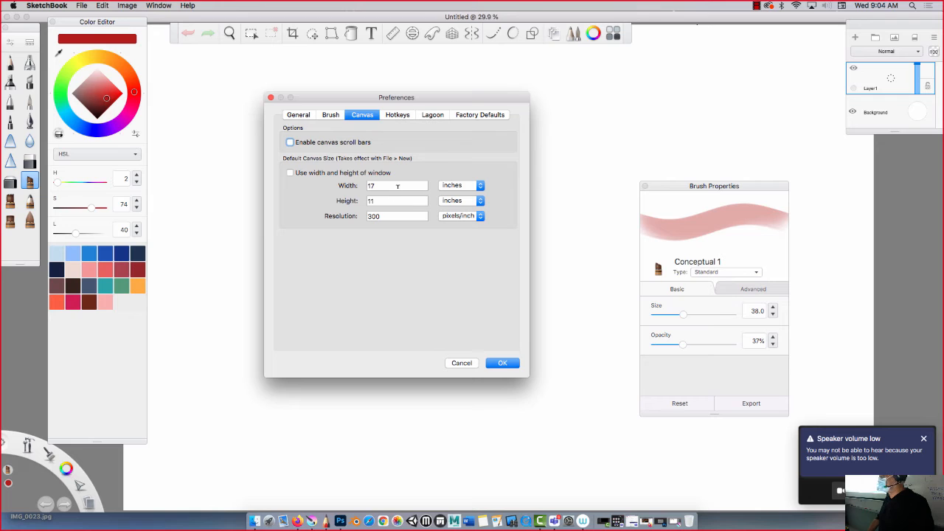
double_click(397, 216)
text(2)
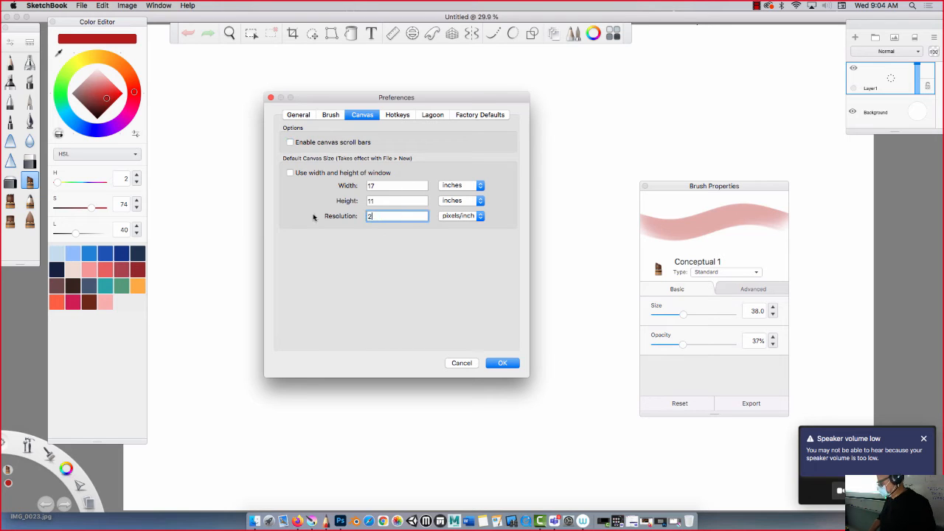
text(00)
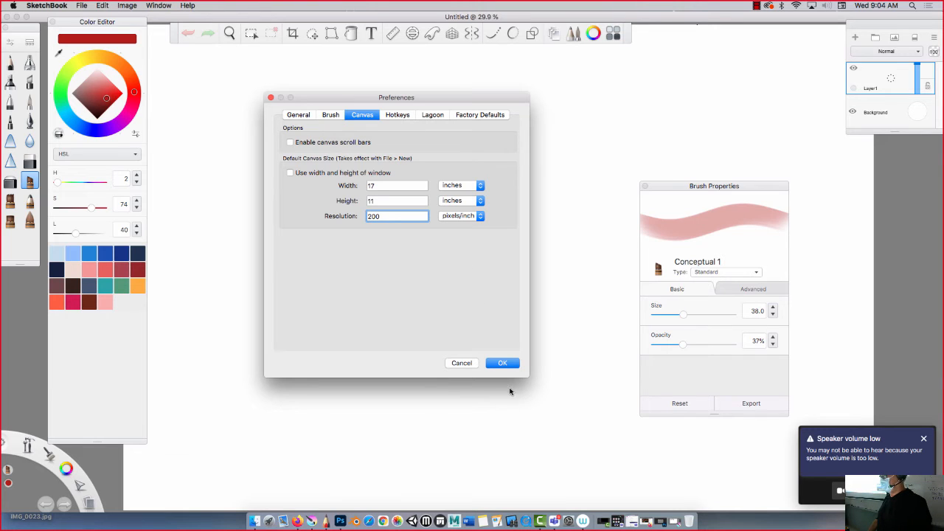
click(501, 363)
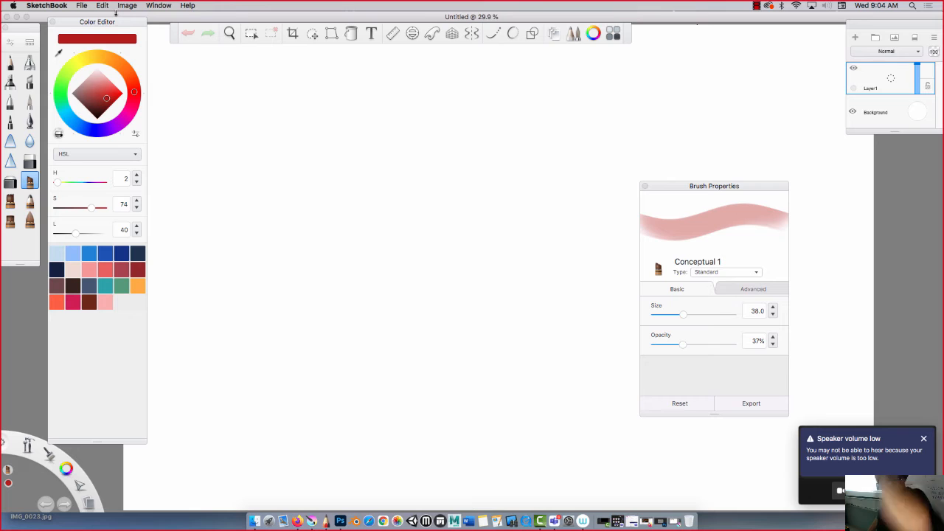
Check the current canvas size in inches and close the canvas size settings
click(122, 6)
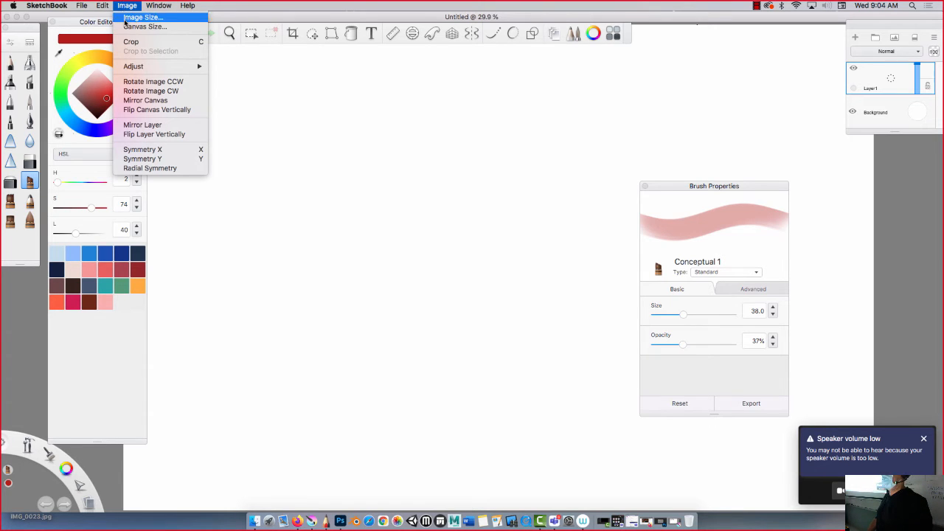
click(137, 27)
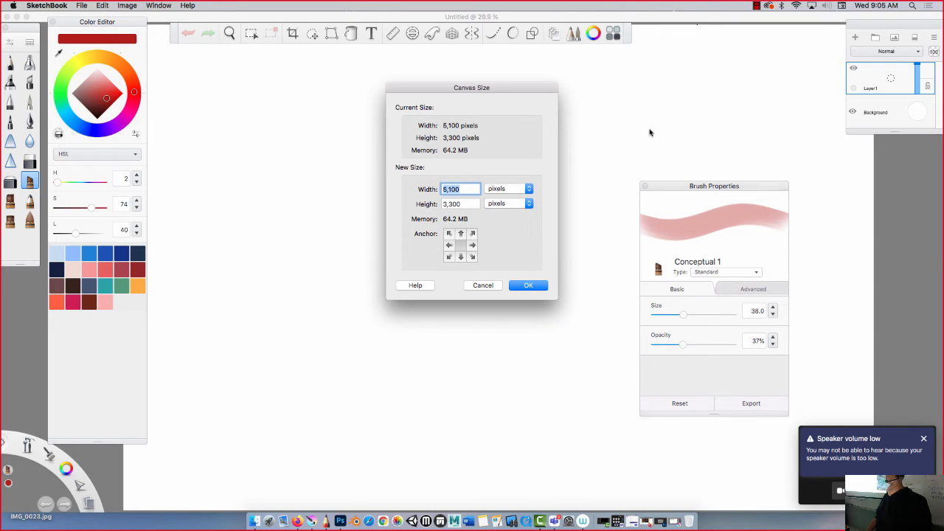
click(522, 192)
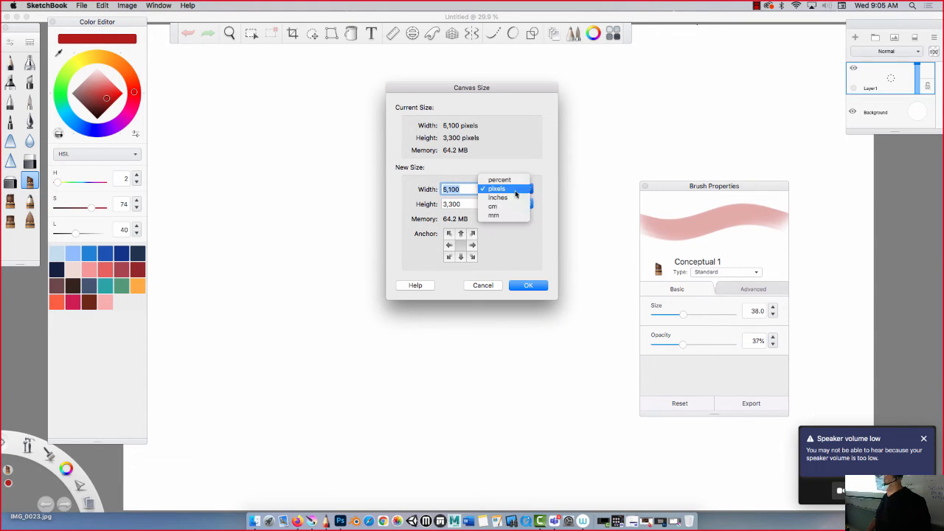
click(505, 199)
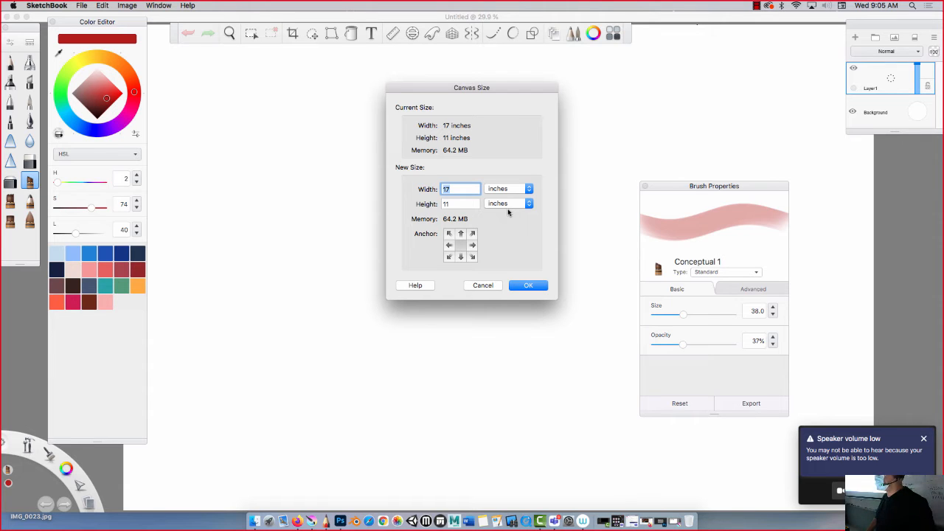
click(524, 285)
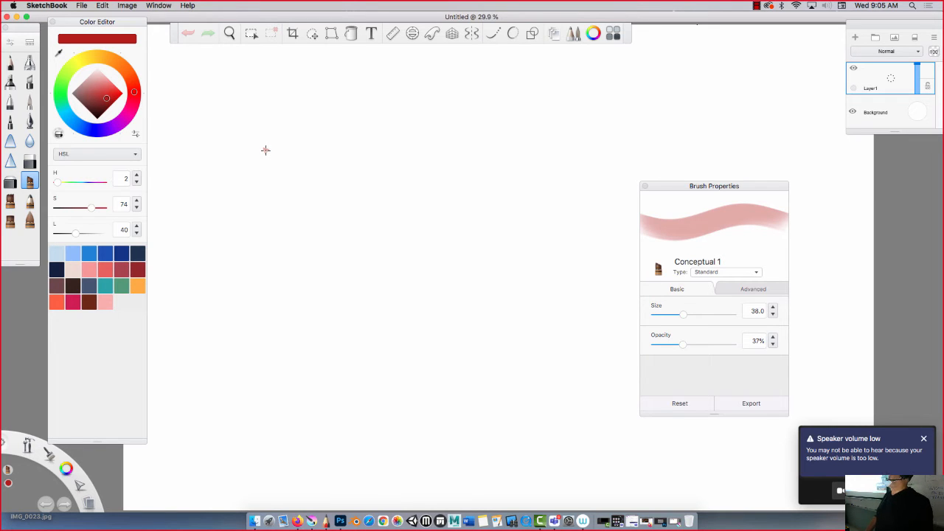
Add the image IMG_4315.JPG from the sword sketches folder on the Desktop as a new layer
click(82, 6)
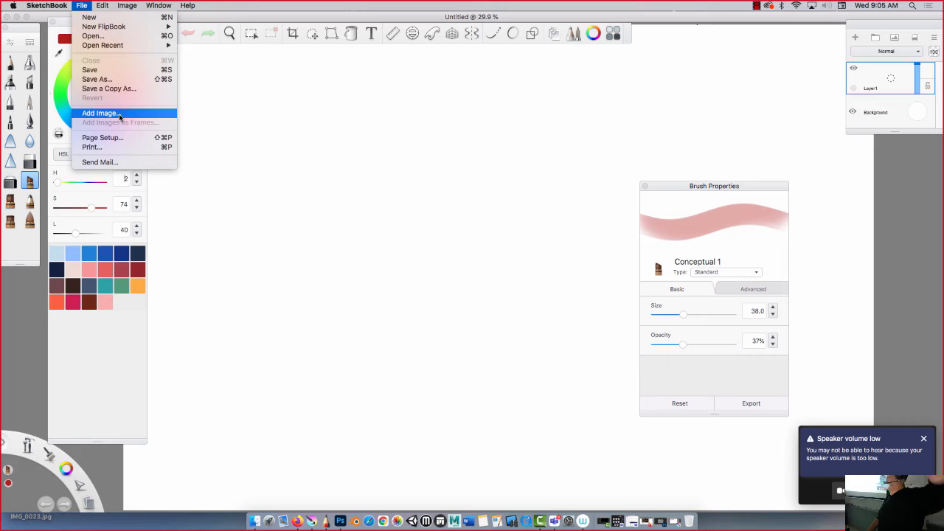
click(119, 114)
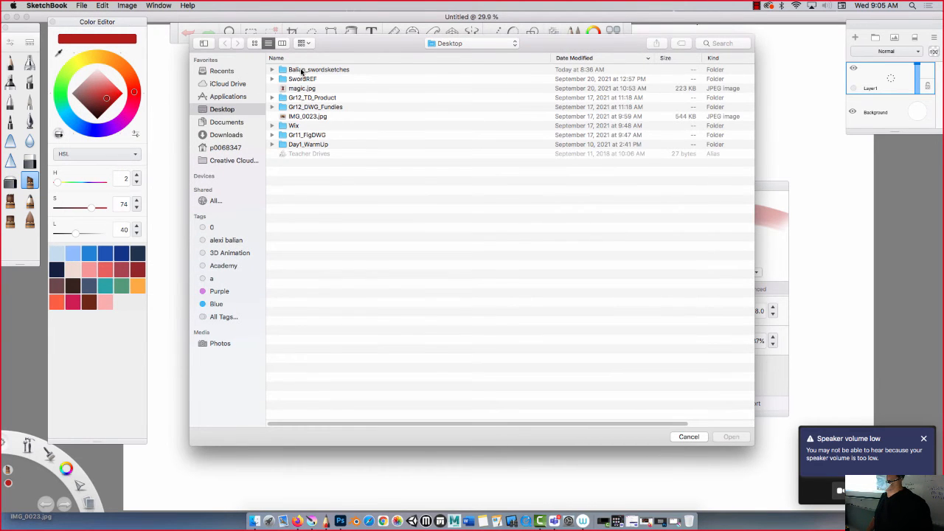
double_click(301, 70)
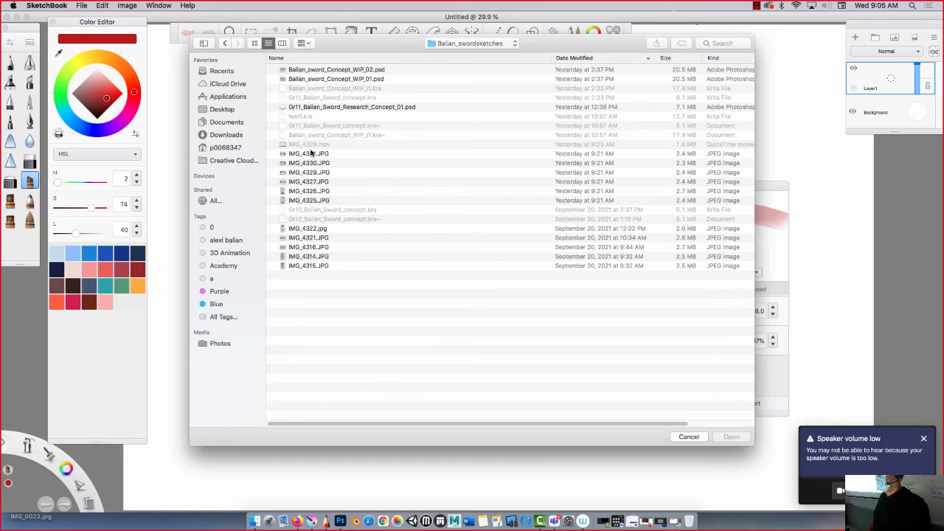
click(311, 192)
click(316, 200)
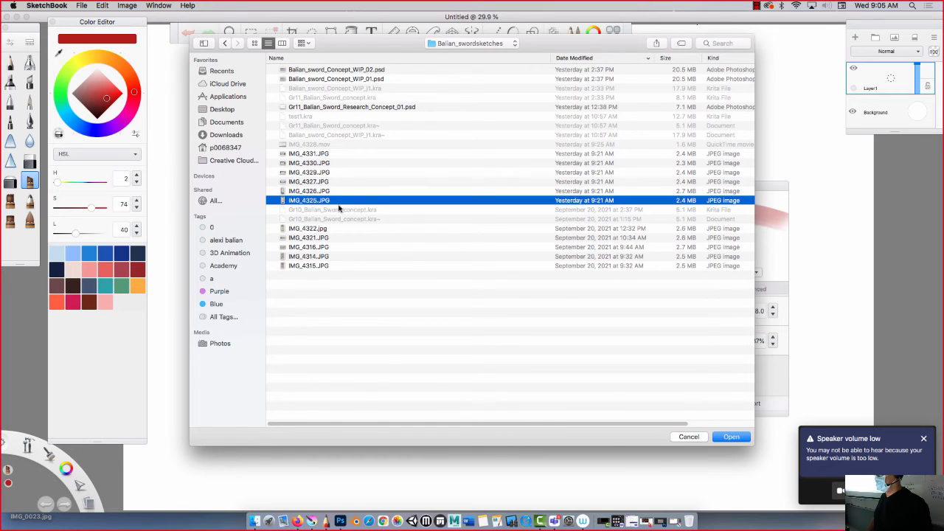
click(300, 266)
click(722, 438)
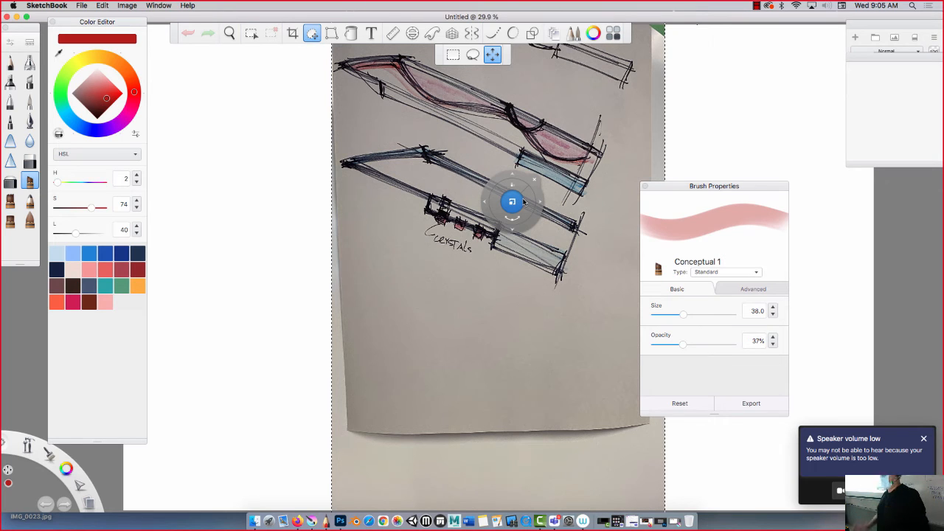
Close the transform controls on the added sketch image and undo the image import
mouse_move(524, 201)
mouse_down()
mouse_move(418, 205)
mouse_move(390, 123)
mouse_up()
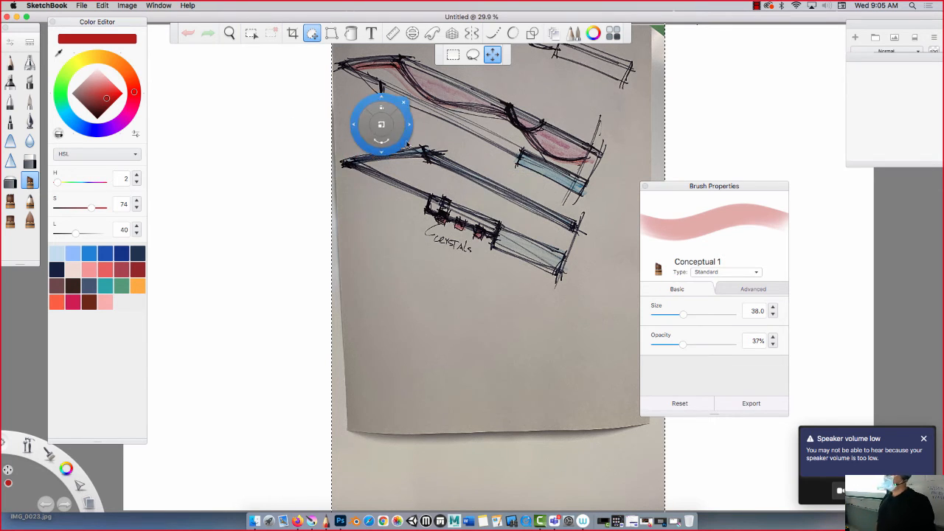
click(404, 104)
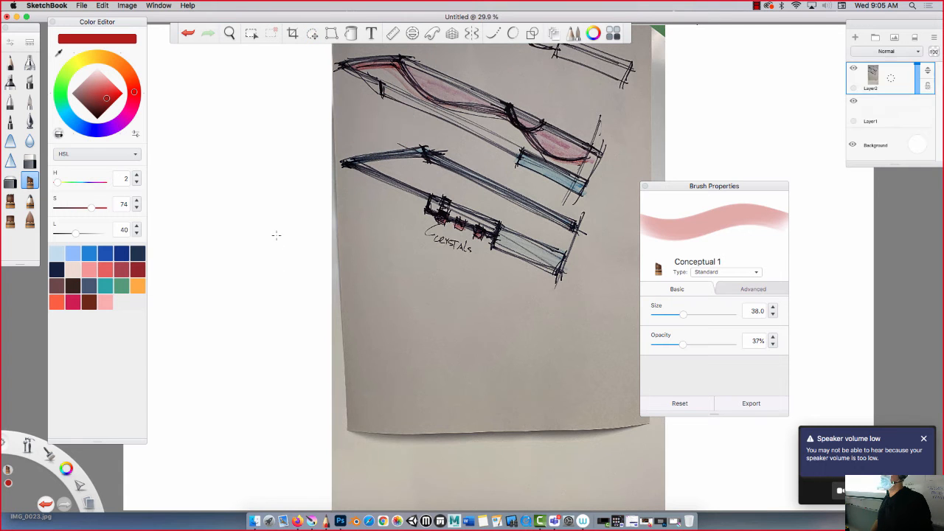
key(space)
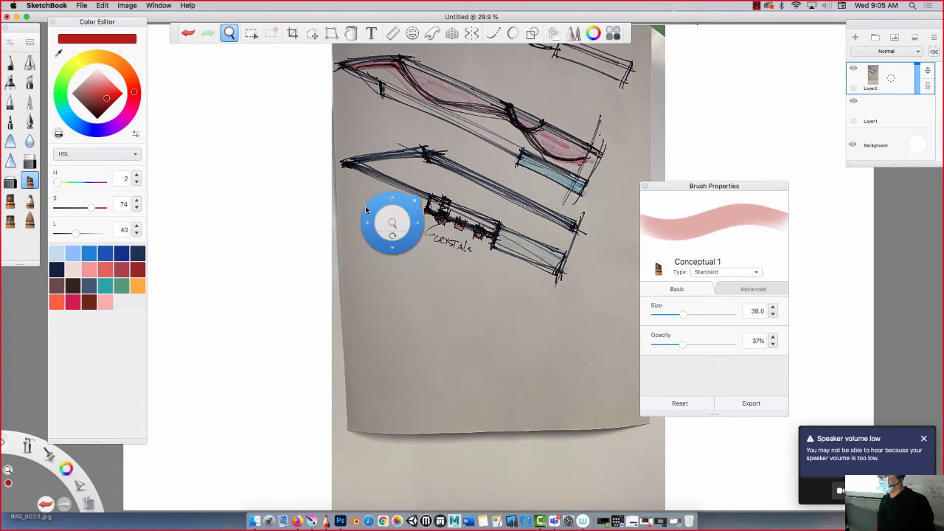
drag(375, 210, 434, 241)
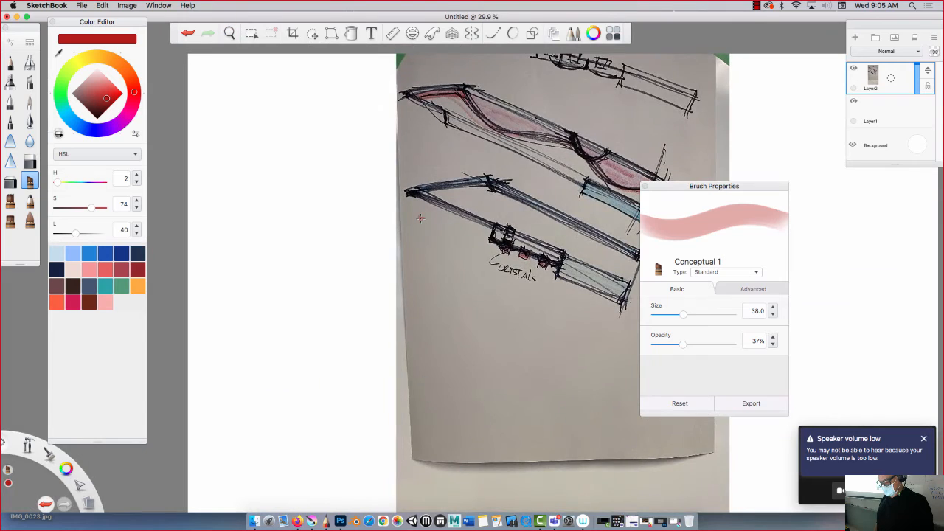
key(super+z)
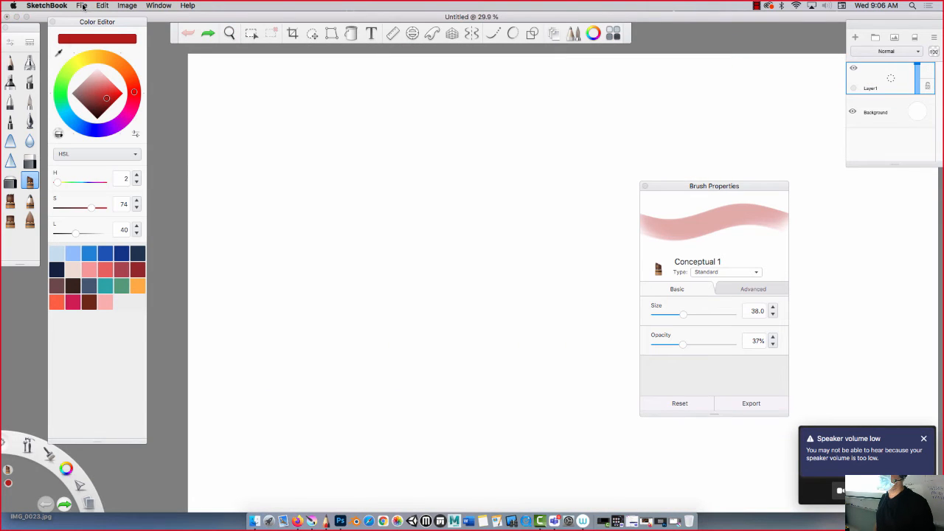
Move the layer palette inward over the canvas and add IMG_4315.JPG as a new image layer
click(82, 6)
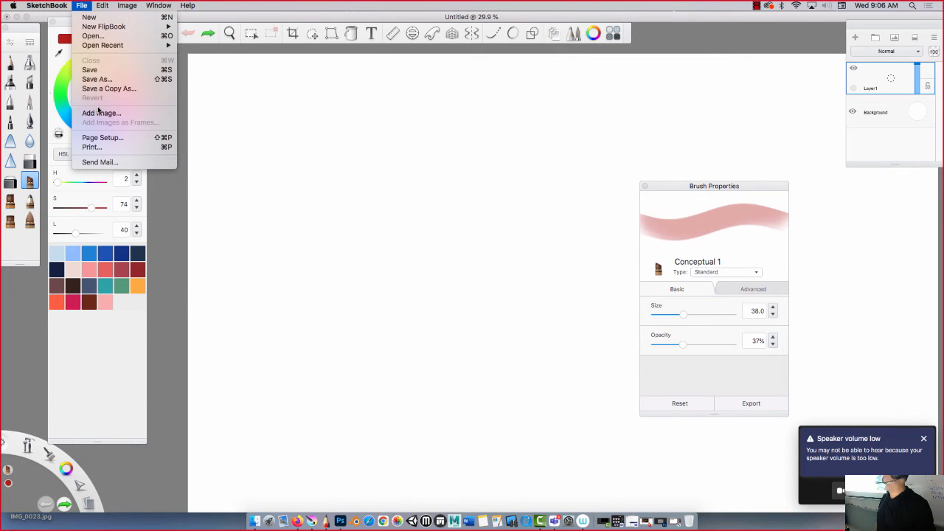
click(739, 60)
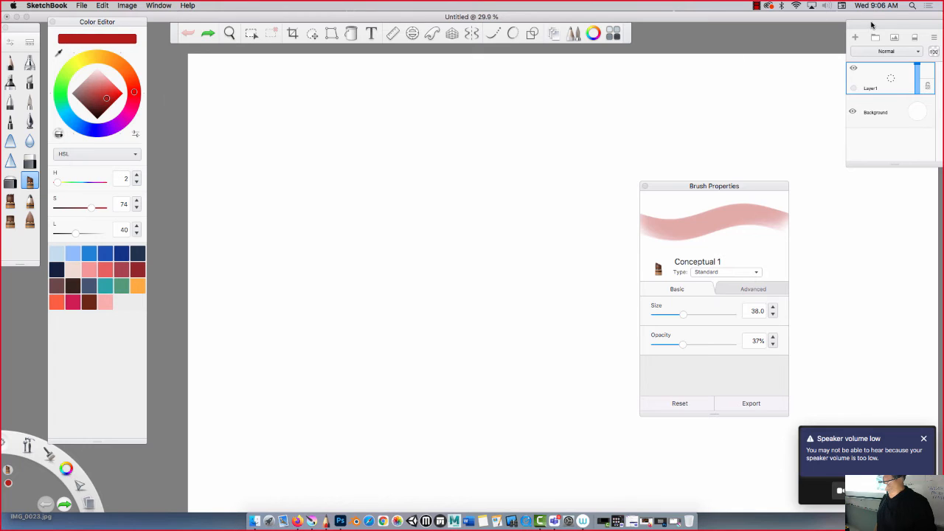
drag(874, 23, 797, 30)
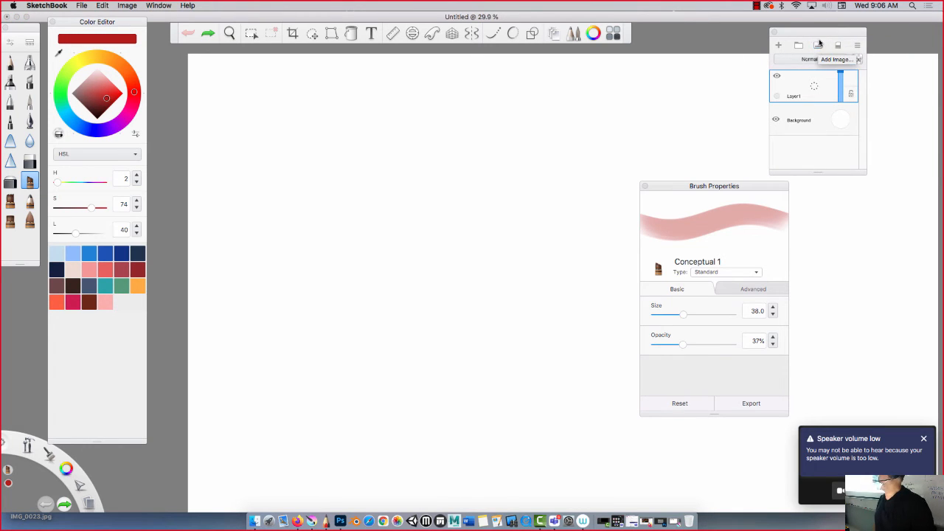
click(818, 47)
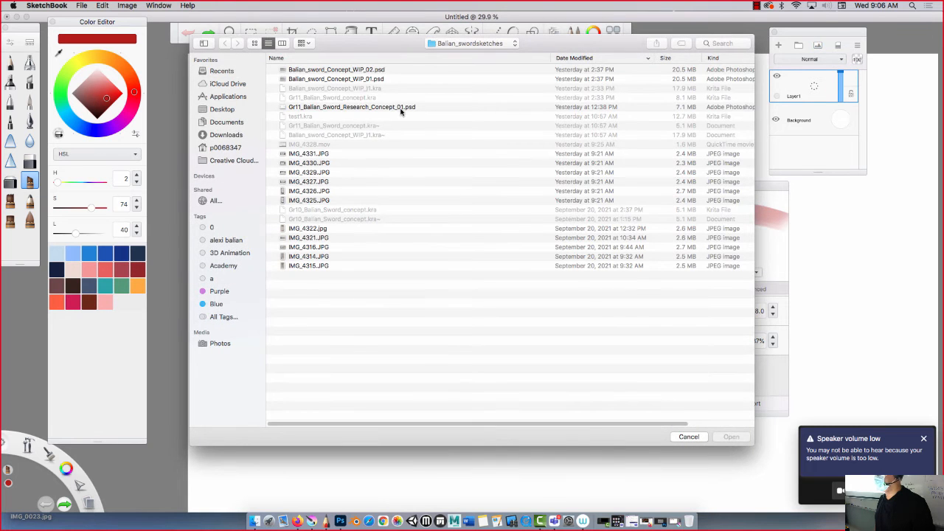
click(315, 268)
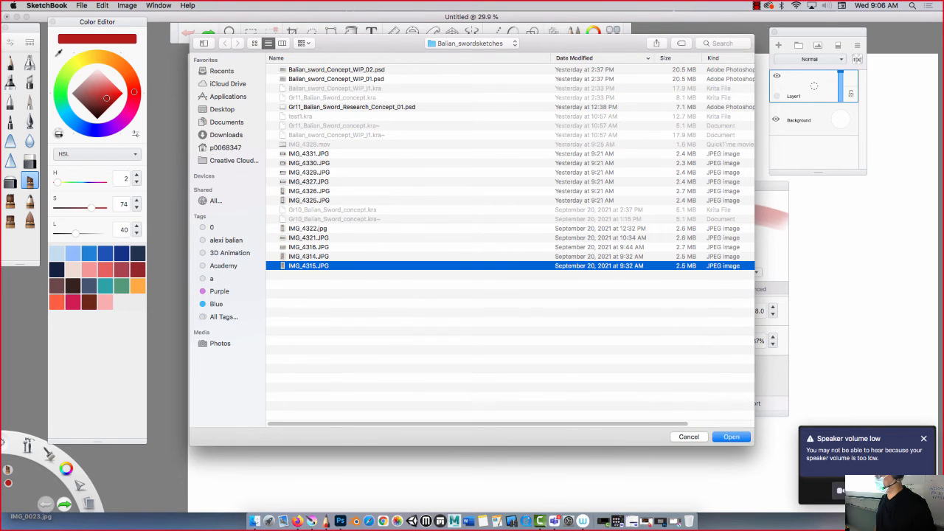
click(724, 437)
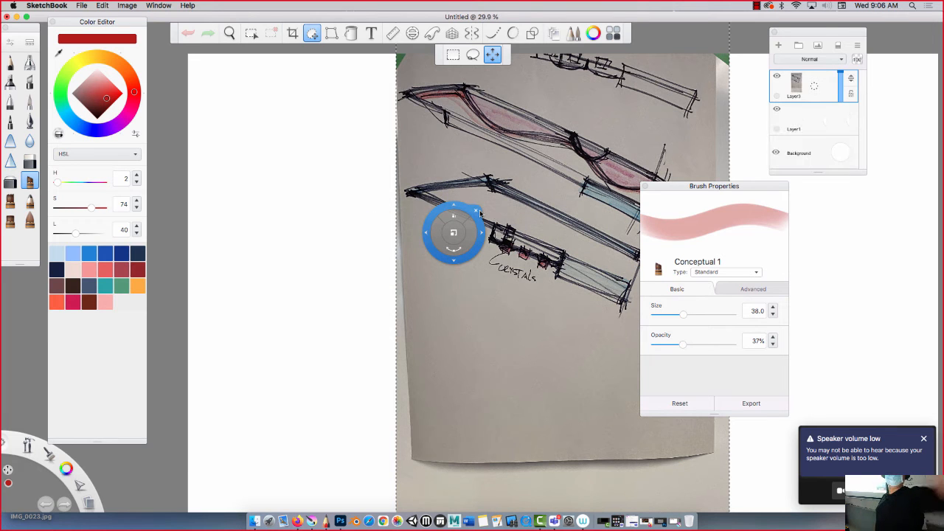
Scale down the imported sketch photo and place it in the upper-left corner of the canvas
drag(457, 228, 452, 282)
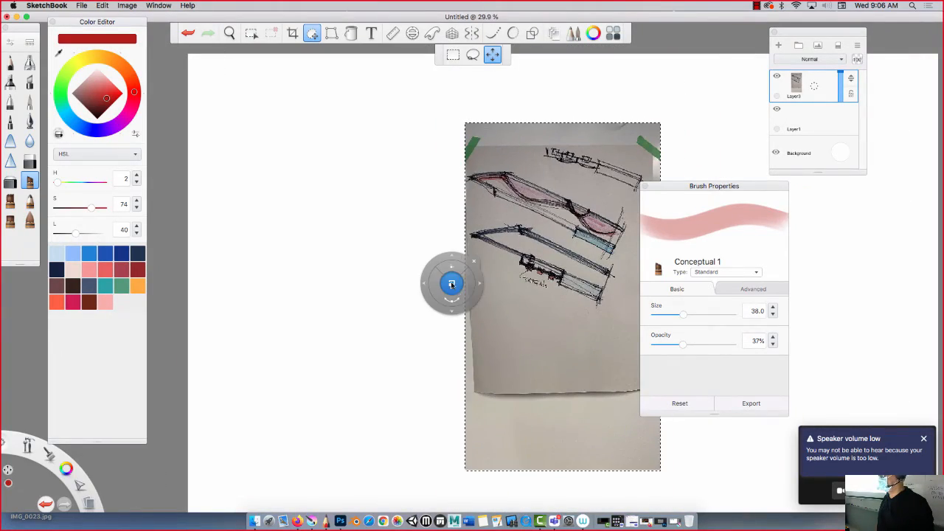
drag(420, 313, 175, 255)
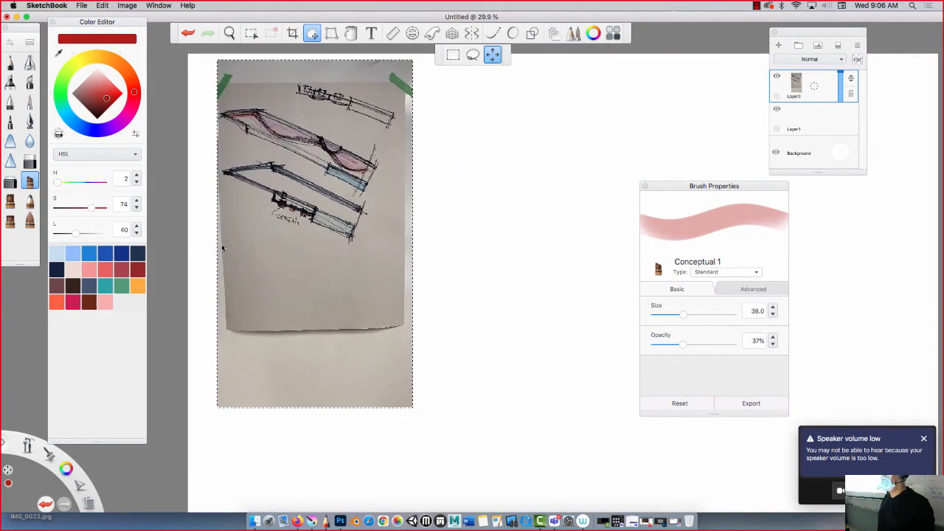
mouse_move(233, 227)
mouse_down()
mouse_move(460, 281)
mouse_move(347, 291)
mouse_move(202, 270)
mouse_move(256, 249)
mouse_move(218, 231)
mouse_up()
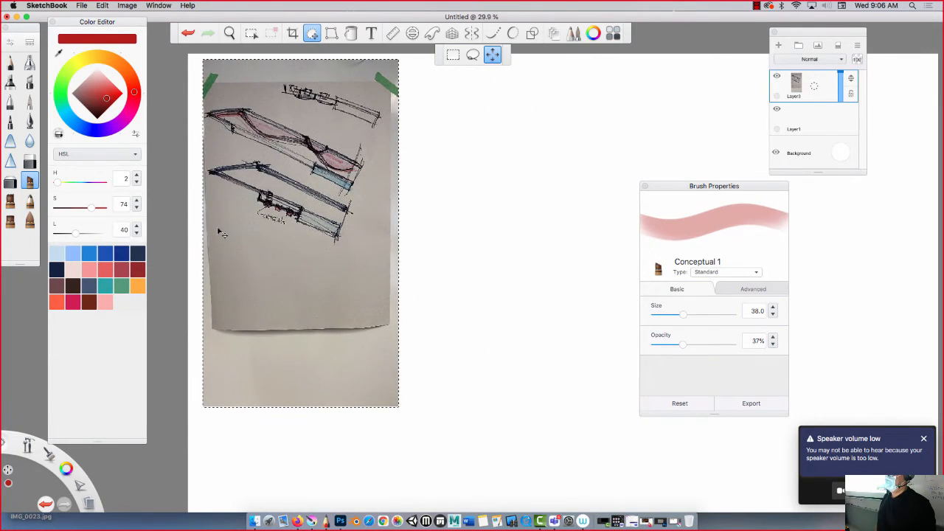
key(Return)
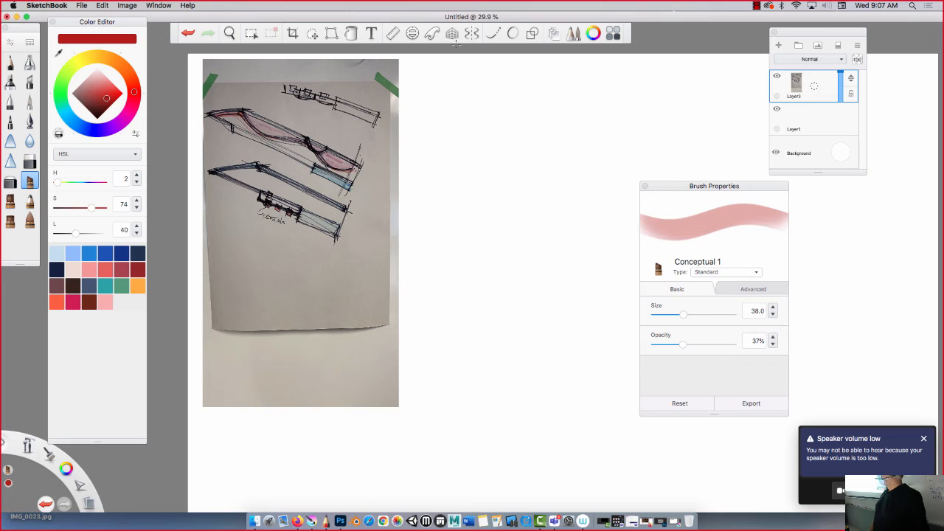
click(312, 34)
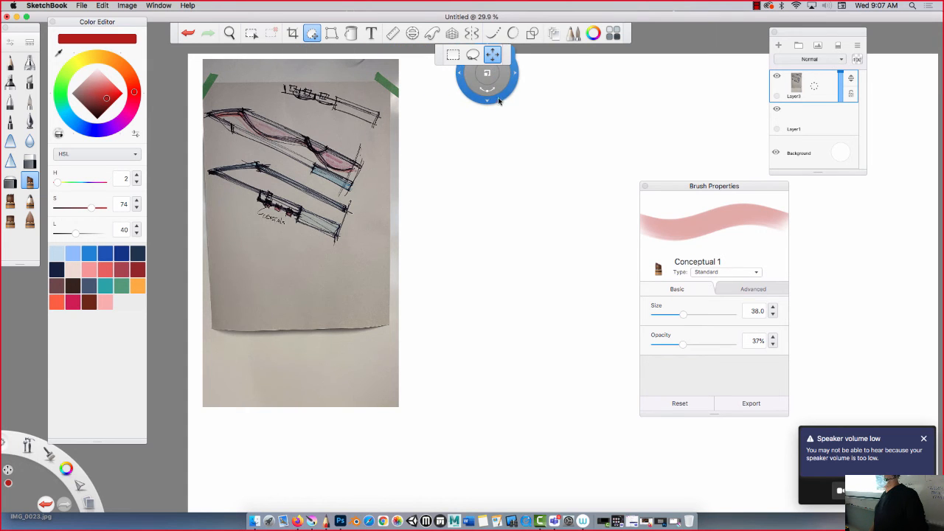
drag(498, 83, 497, 108)
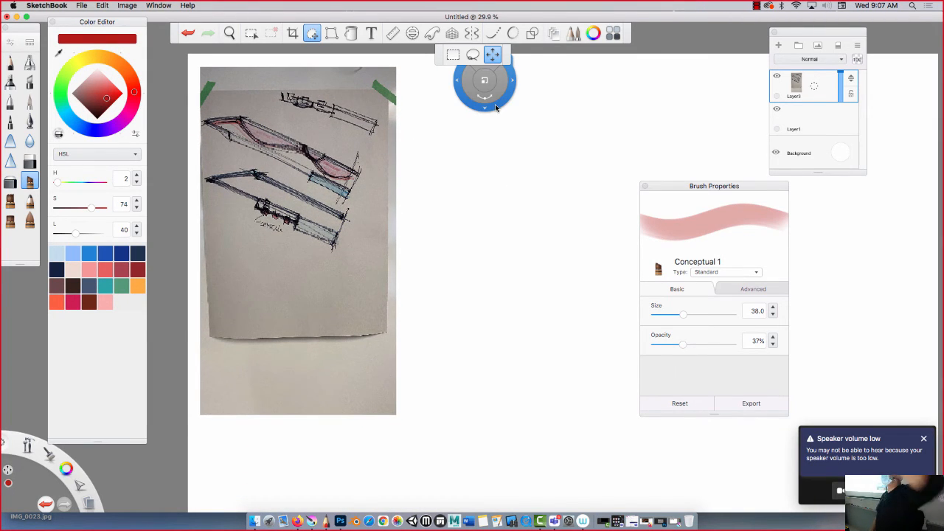
Trim the sketch photo with rectangular selections, deleting the blank area below the swords, the right-hand strip and the top strip
click(453, 54)
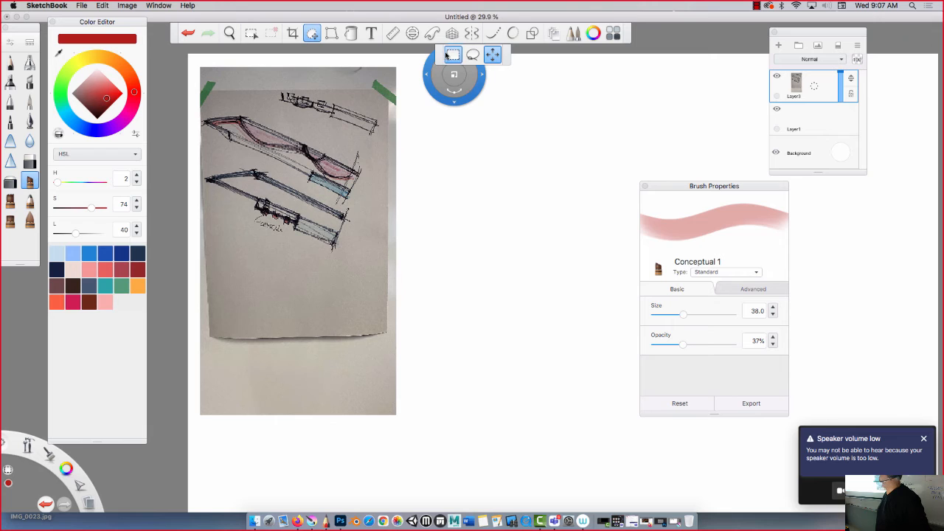
drag(472, 249, 186, 483)
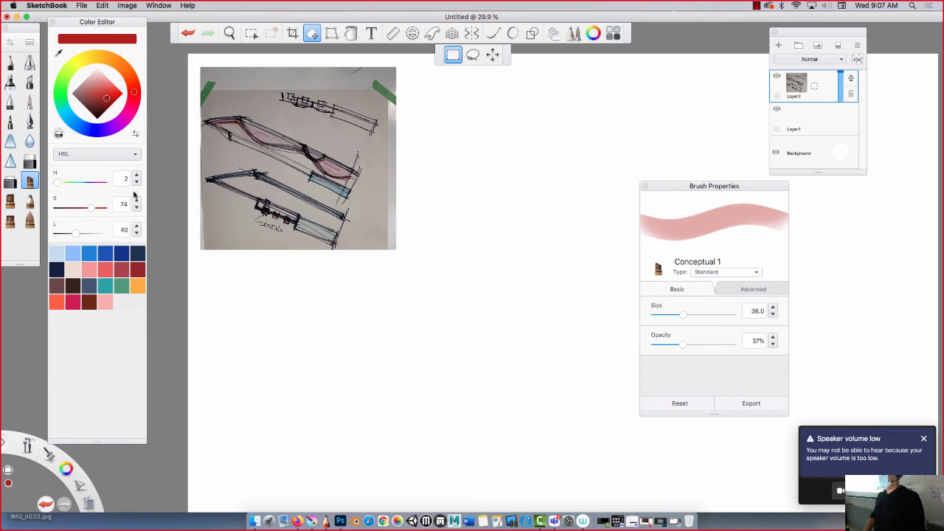
mouse_move(417, 56)
mouse_down()
mouse_move(402, 220)
mouse_move(376, 252)
mouse_up()
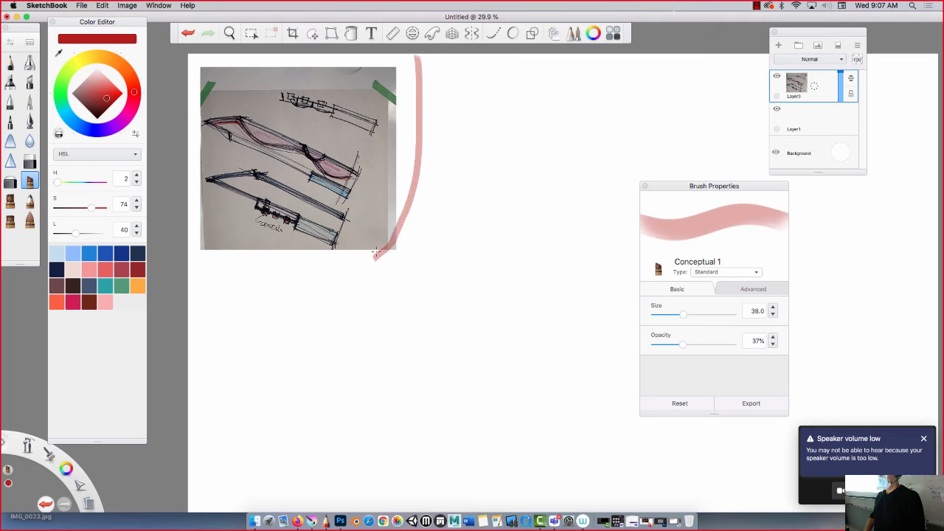
key(ctrl+z)
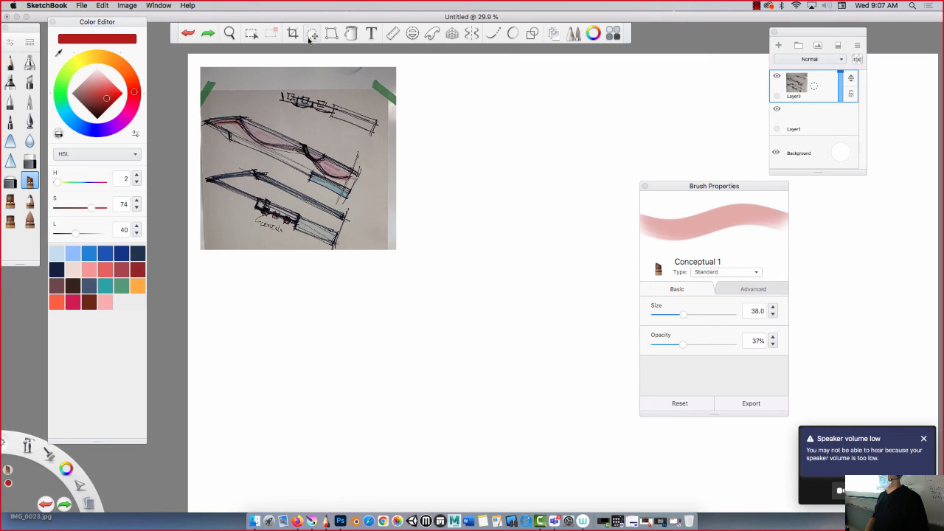
click(312, 33)
drag(416, 57, 364, 292)
key(Delete)
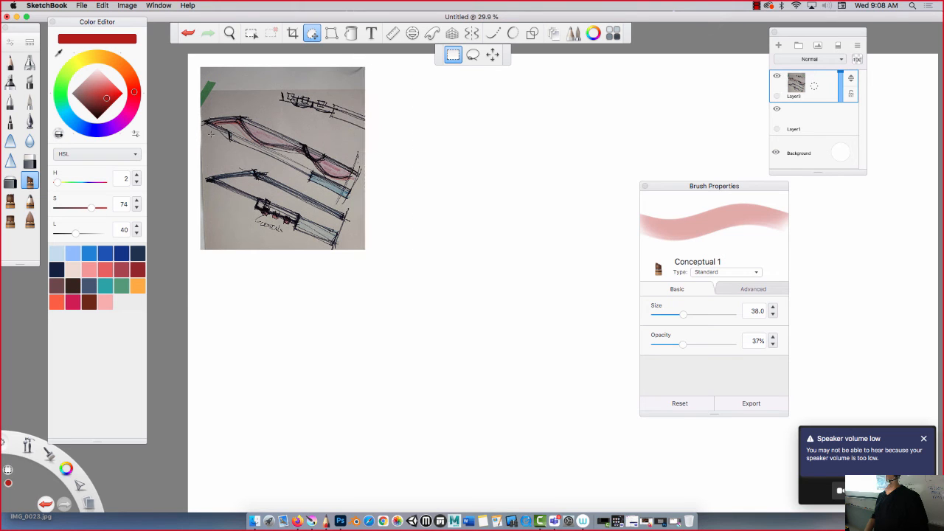
drag(239, 82, 389, 110)
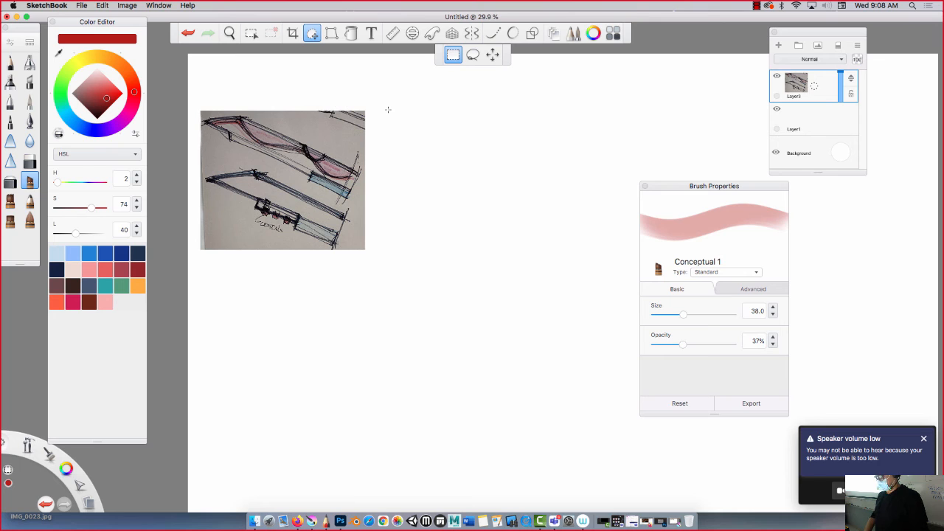
Move the trimmed sketch slightly up and to the right, and close the transform controls
click(493, 54)
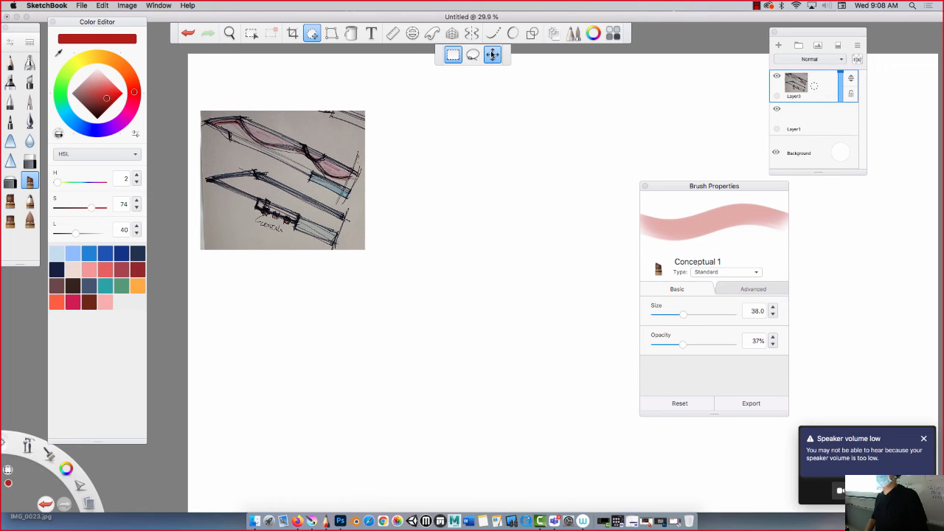
mouse_move(250, 159)
mouse_down()
mouse_move(464, 137)
mouse_move(331, 174)
mouse_move(330, 284)
mouse_move(343, 284)
mouse_move(336, 142)
mouse_up()
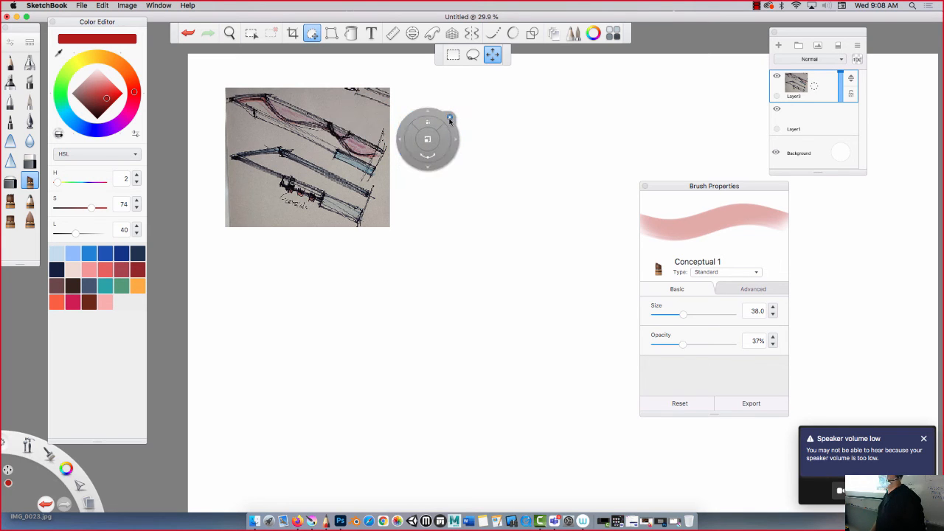
click(450, 119)
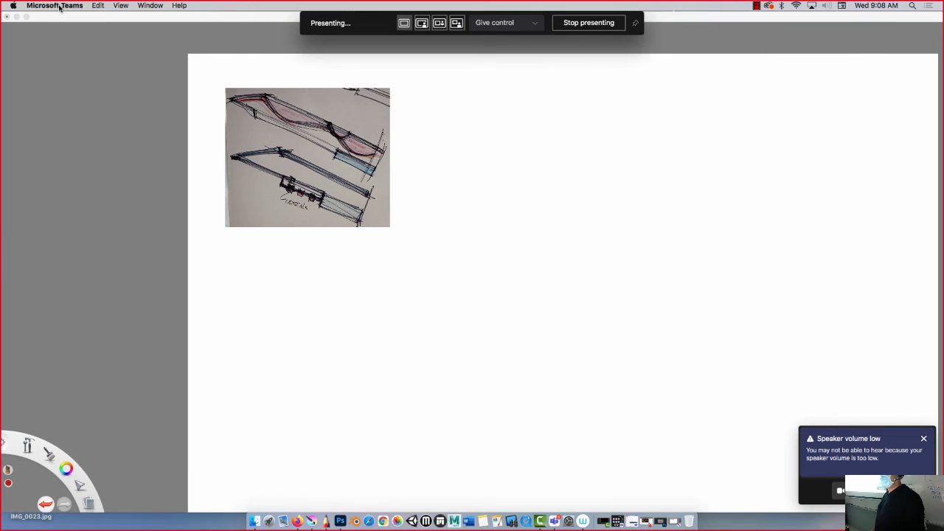
Add the image IMG_4321.JPG as a new layer and shift it up and to the left on the canvas
click(72, 18)
click(81, 6)
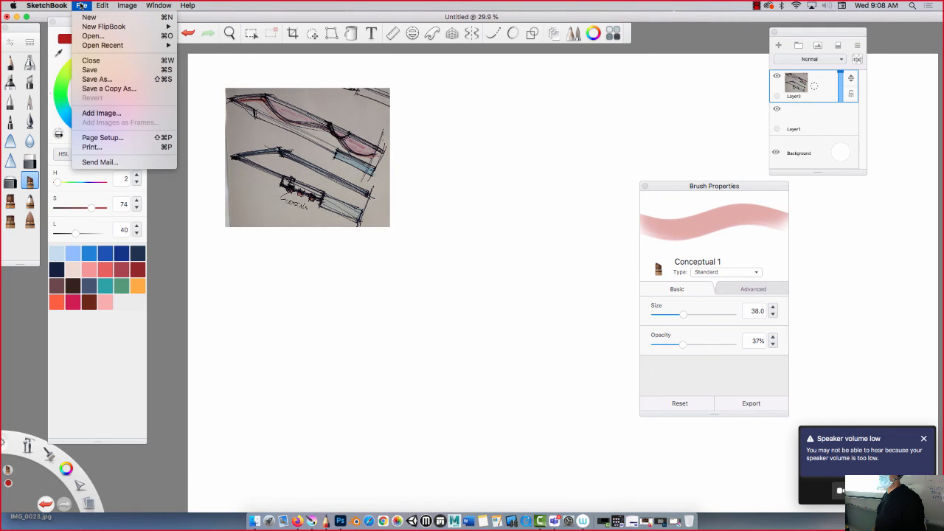
click(98, 113)
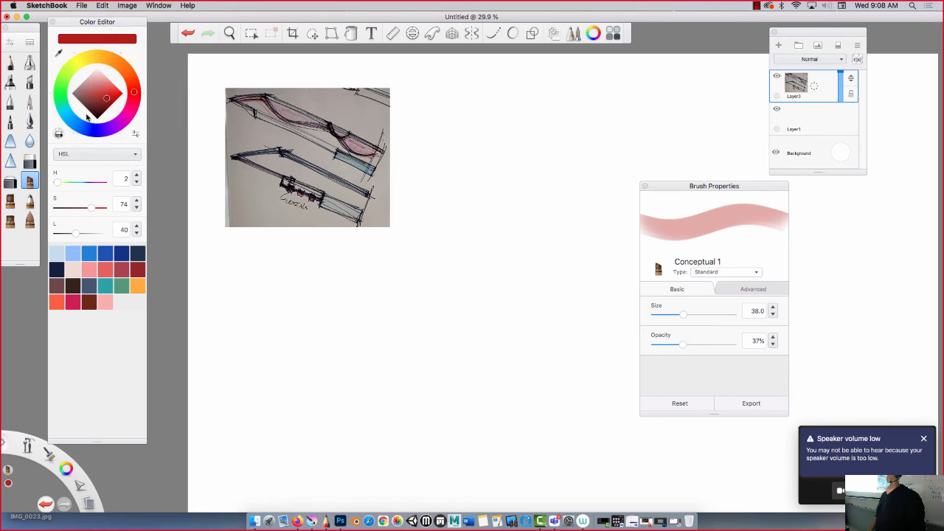
click(313, 238)
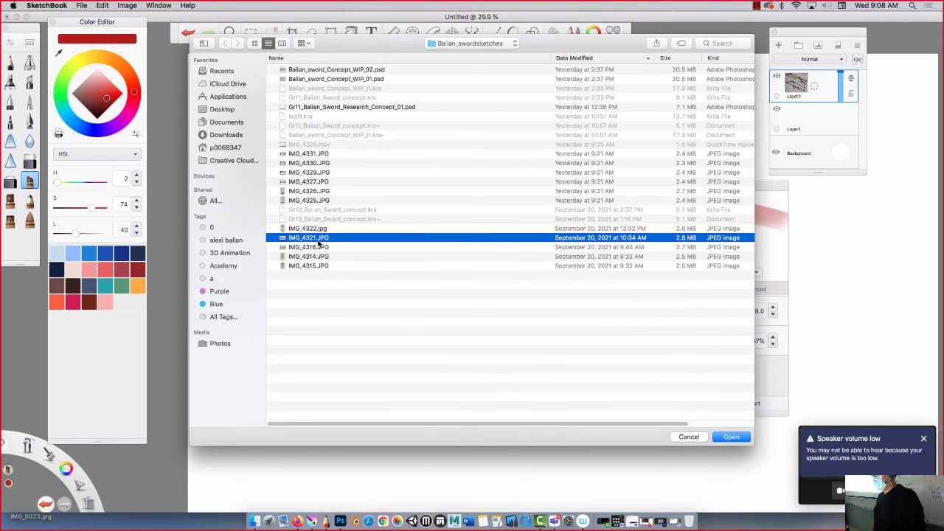
click(730, 437)
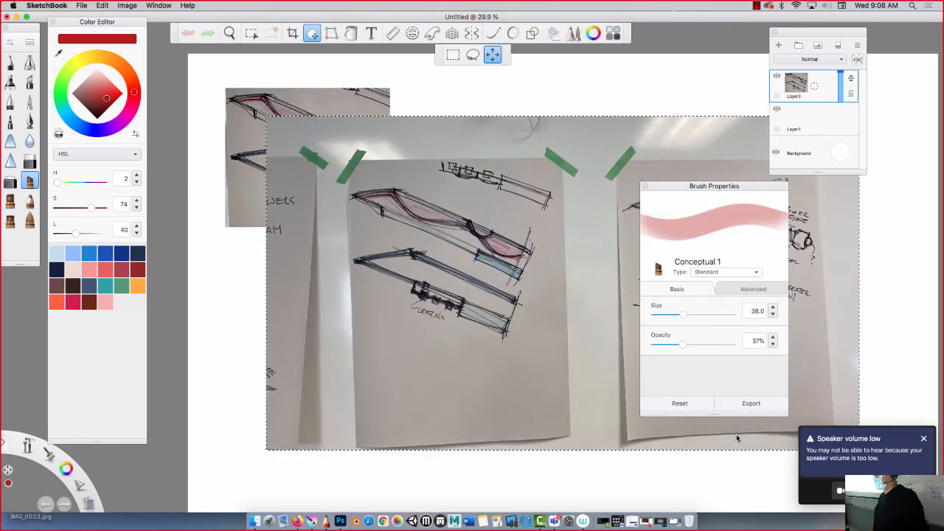
drag(462, 298, 381, 272)
click(607, 226)
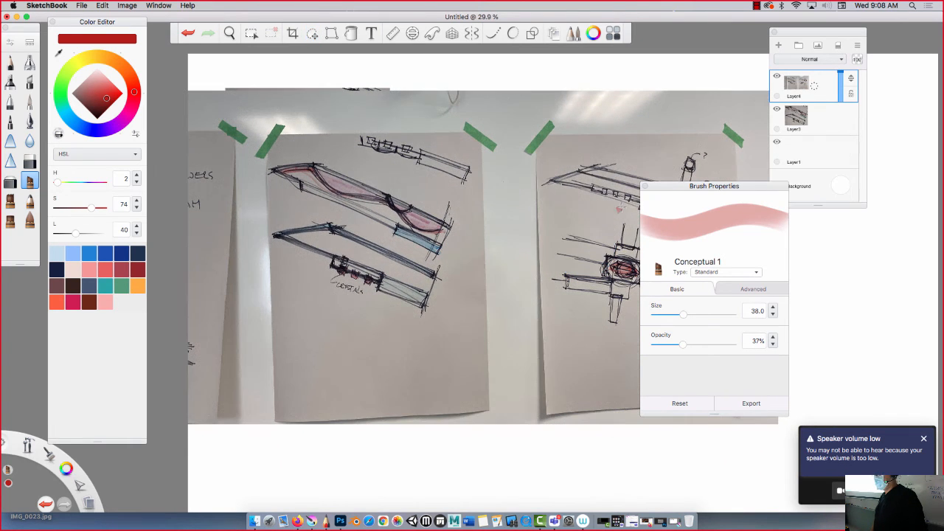
Move the Brush Properties palette off the photo and shift the wide sketch photo slightly down and to the right
mouse_move(674, 187)
mouse_down()
mouse_move(915, 291)
mouse_move(939, 290)
mouse_up()
drag(671, 307, 653, 310)
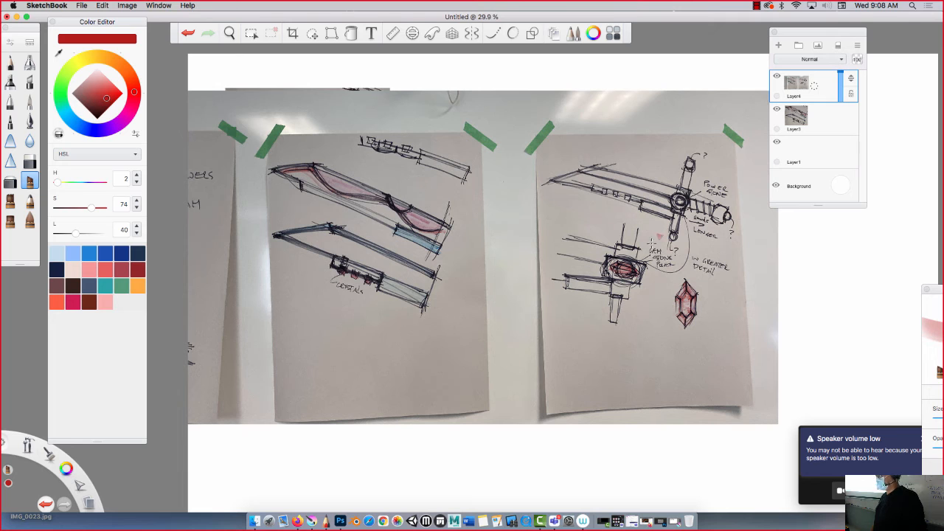
click(313, 33)
drag(316, 319, 352, 333)
key(Escape)
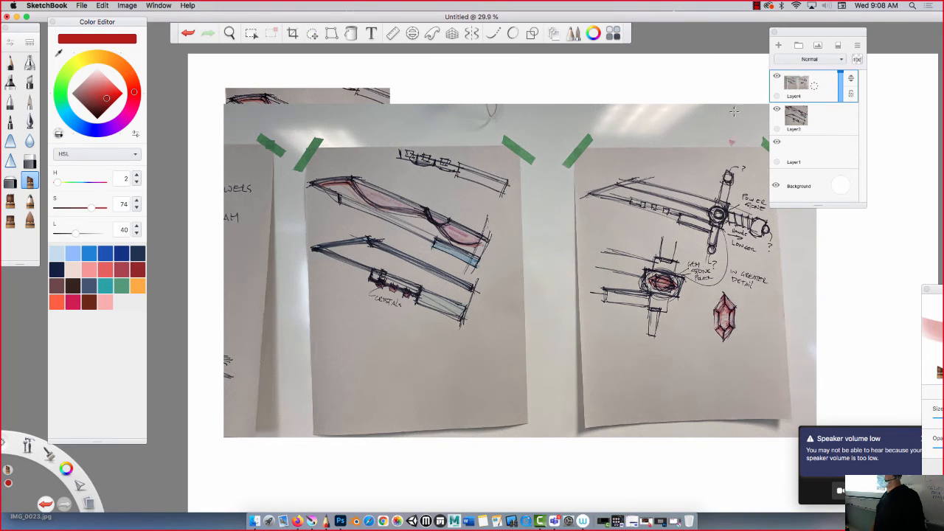
Toggle the wide photo layer's visibility to compare it with the sketch underneath, leaving it shown
click(777, 76)
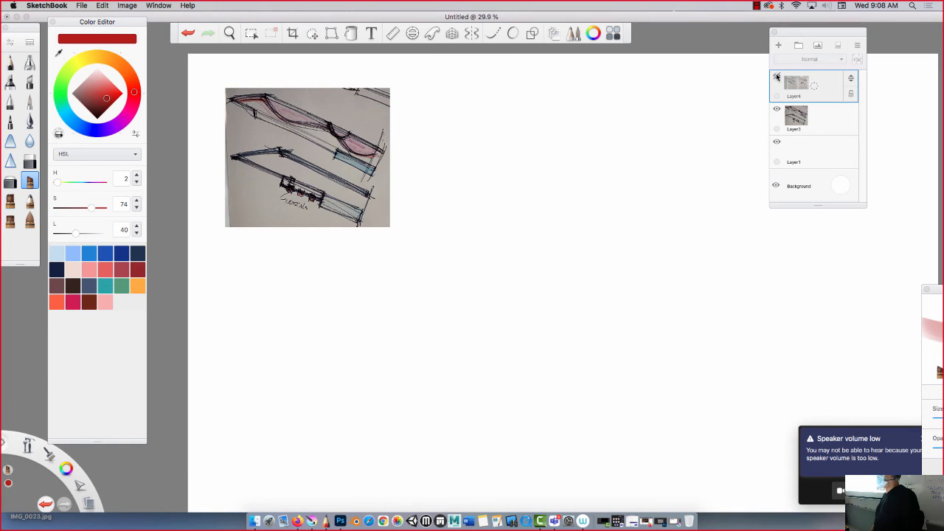
click(777, 76)
click(777, 76)
click(779, 79)
click(777, 79)
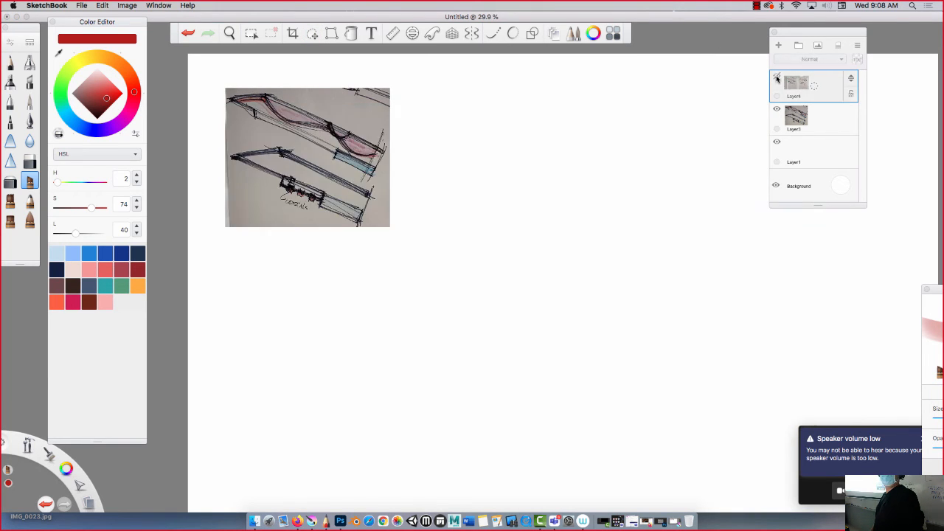
click(779, 79)
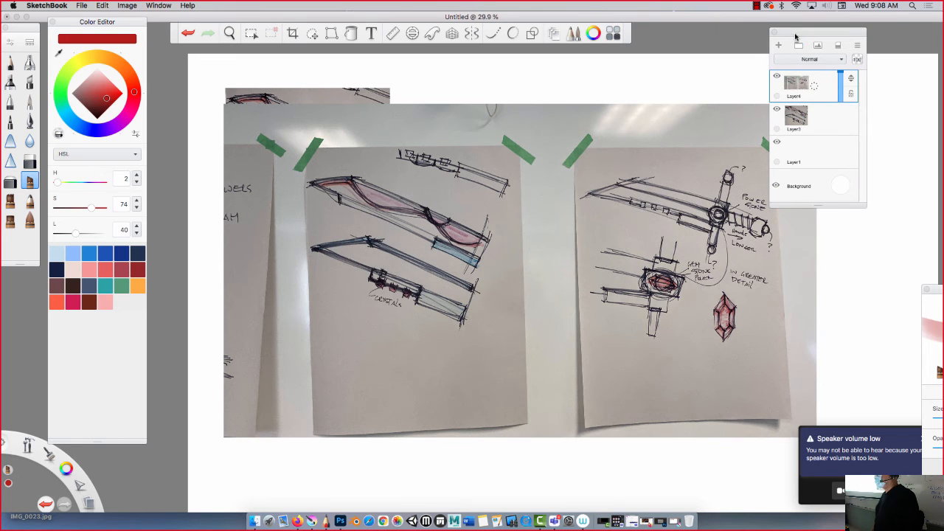
Move the layer palette aside, and delete the wide photo's left sheet and the strip above its remaining sheet
drag(805, 39, 883, 30)
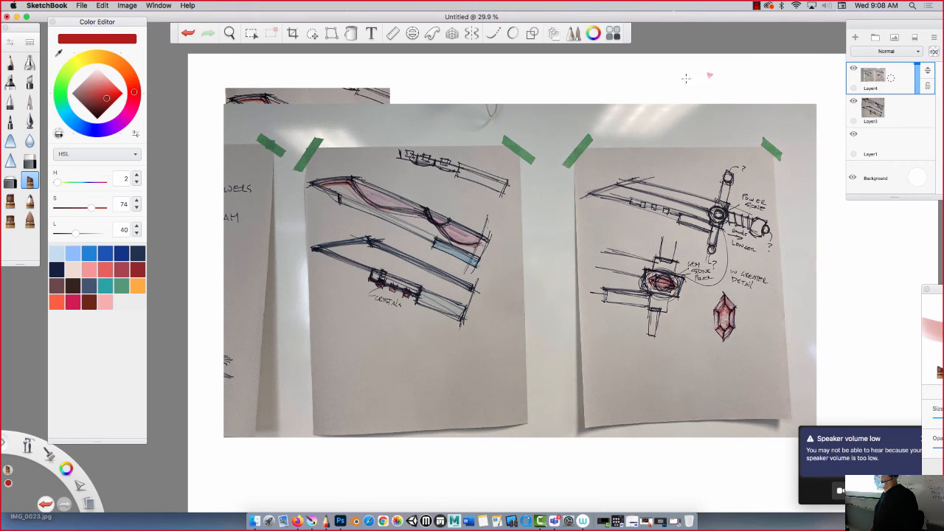
click(312, 34)
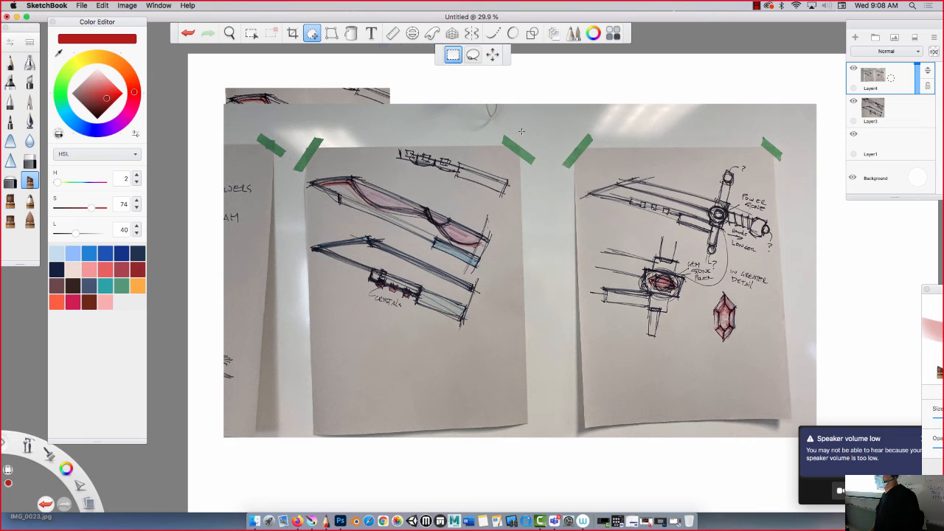
drag(560, 99, 167, 478)
key(Delete)
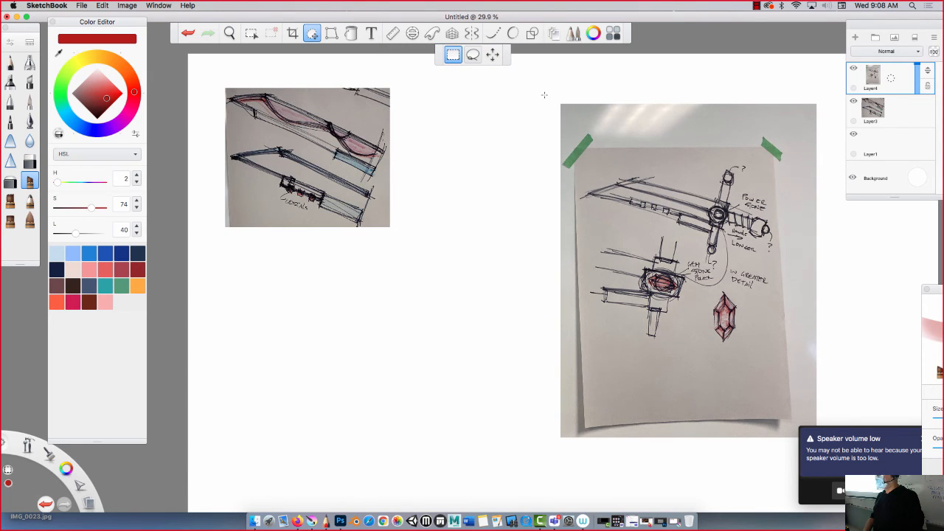
drag(544, 94, 833, 153)
key(Delete)
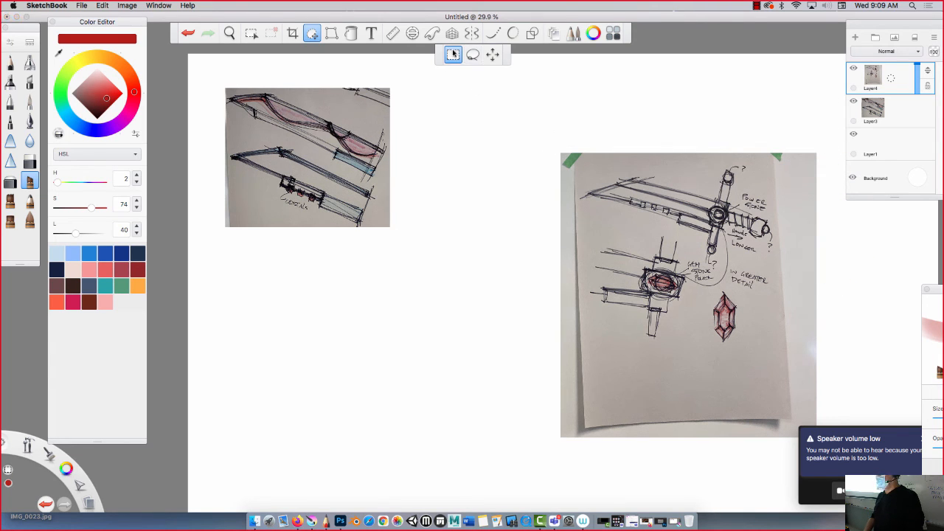
Delete the blank paper below the gemstone sword sketches and the margins on both sides of them
drag(743, 467, 845, 487)
click(826, 472)
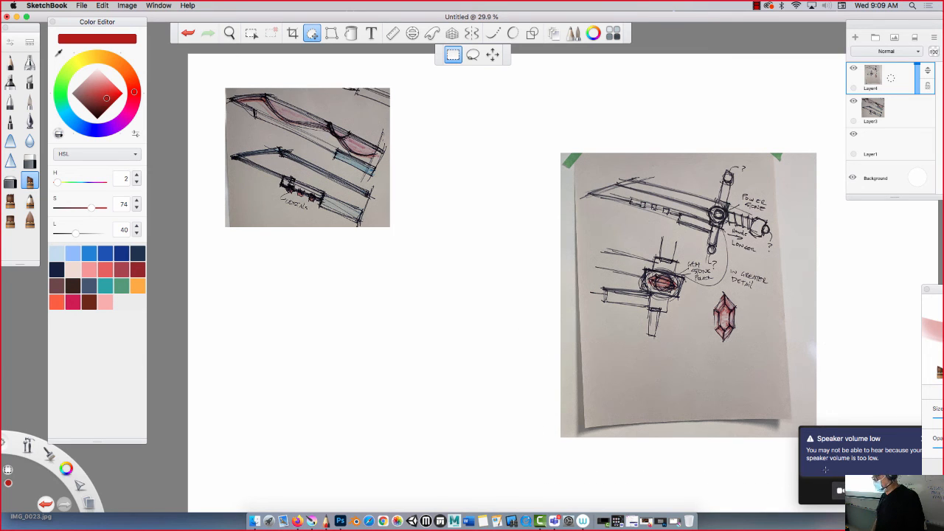
drag(549, 350, 840, 493)
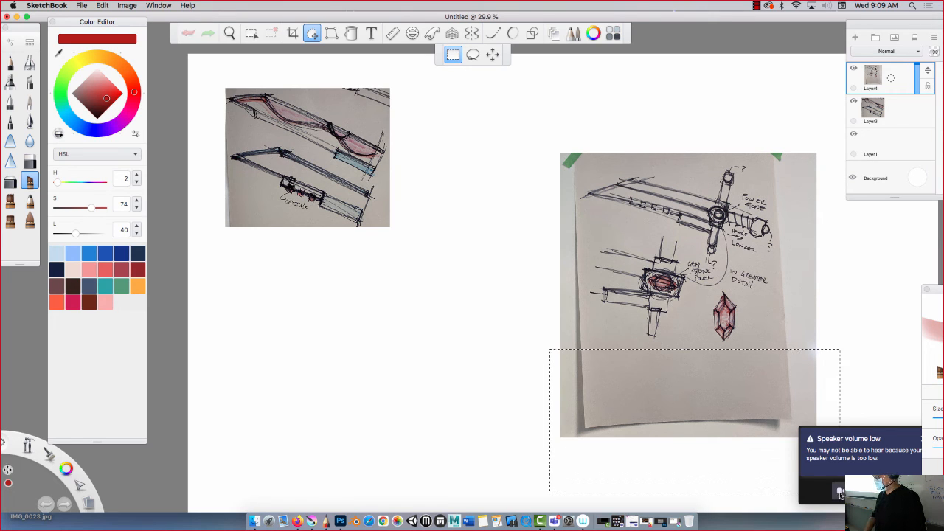
key(Delete)
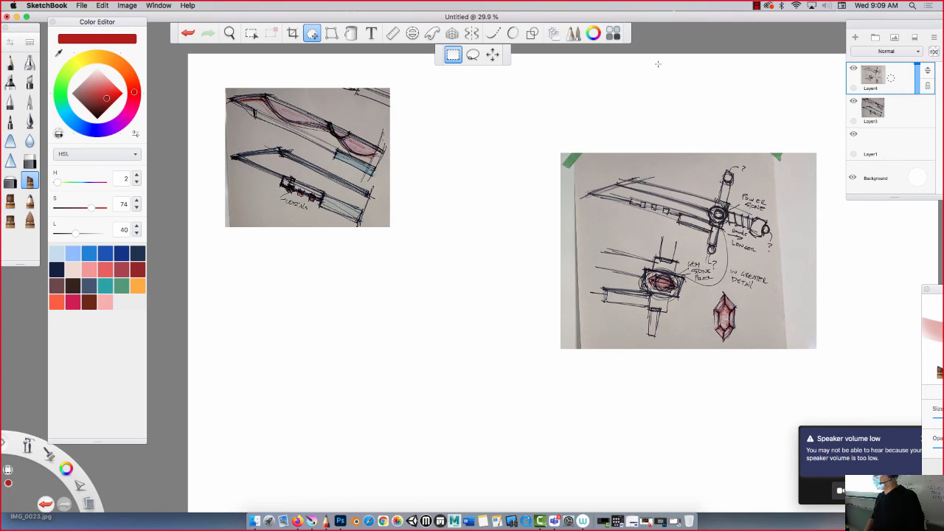
drag(826, 134, 782, 381)
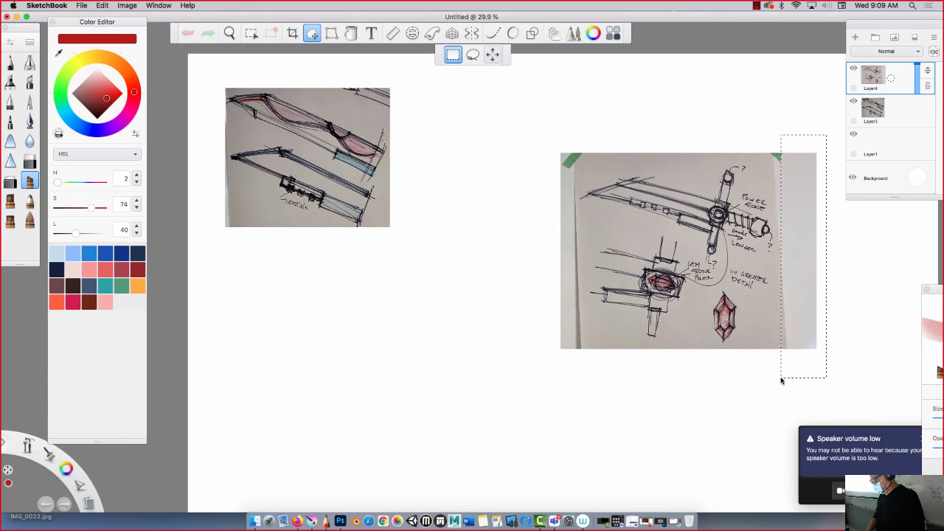
key(Delete)
drag(527, 136, 584, 382)
key(Delete)
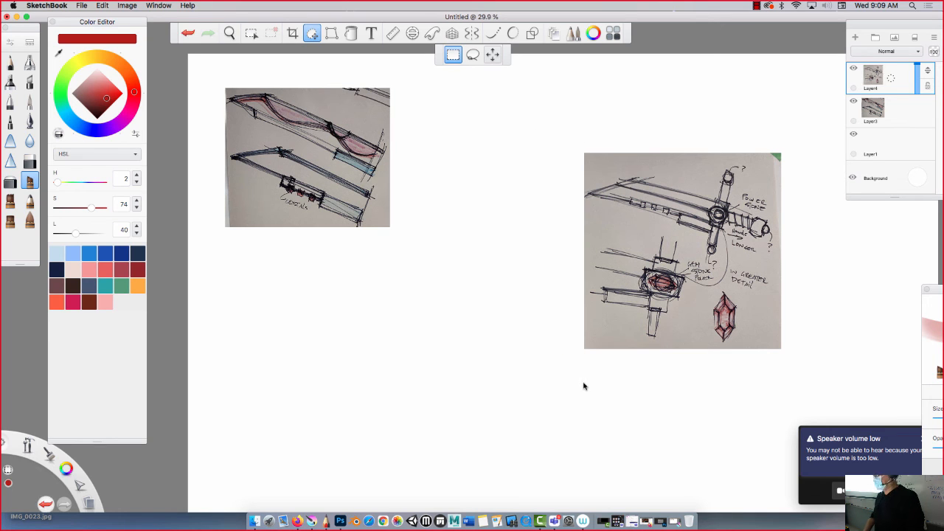
Move the trimmed gemstone sword sketch next to the first sketch, near the top of the canvas
click(493, 55)
drag(544, 228, 407, 172)
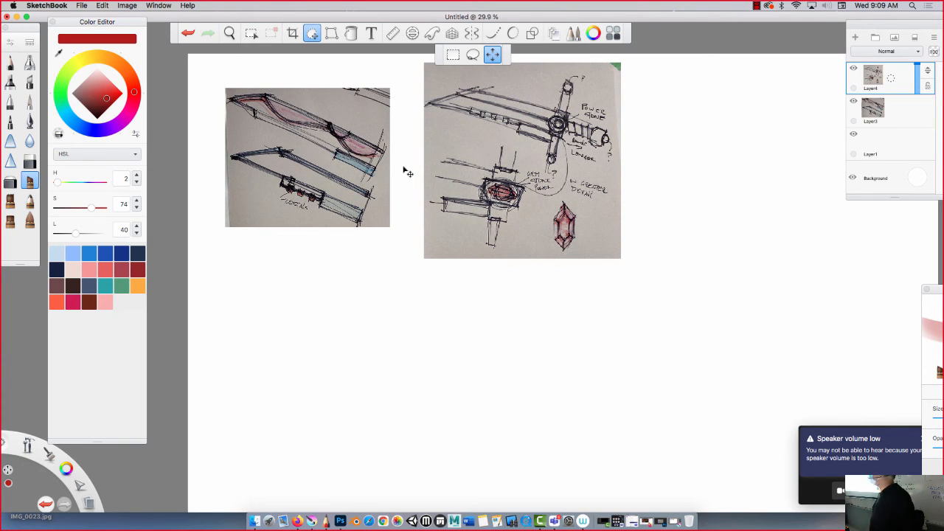
Dismiss the selection controls on the placed sketches and bring the whole canvas into view
click(405, 170)
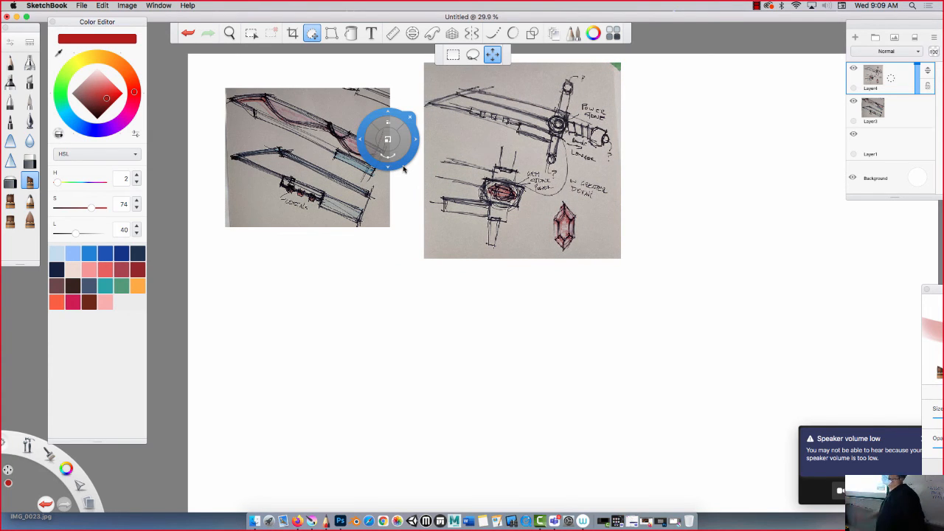
click(411, 118)
key(space)
drag(506, 276, 702, 357)
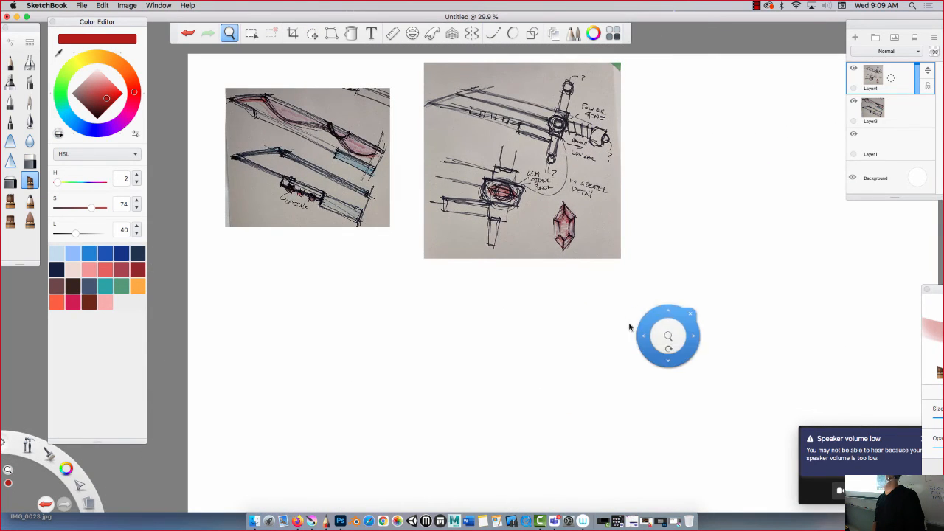
drag(620, 347, 545, 310)
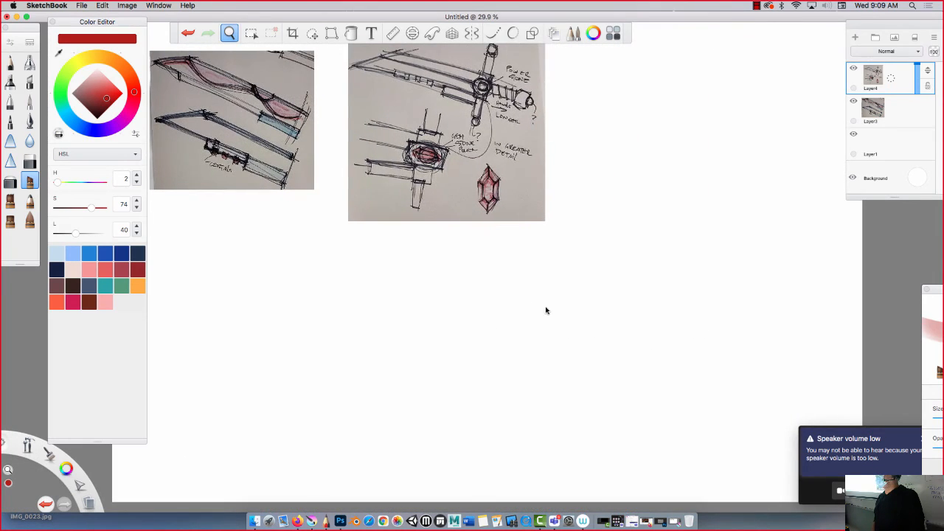
key(space)
key(space)
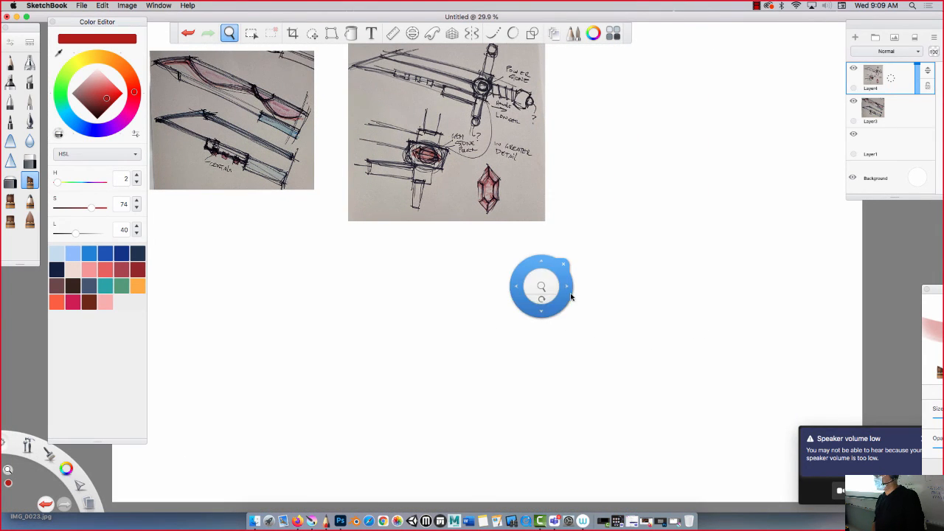
drag(543, 288, 466, 244)
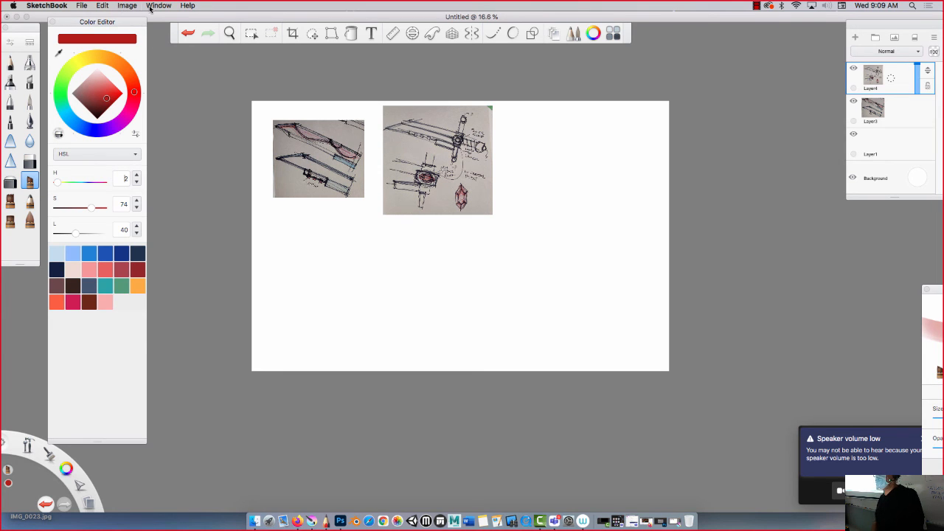
Hide the Brush Palette
click(125, 6)
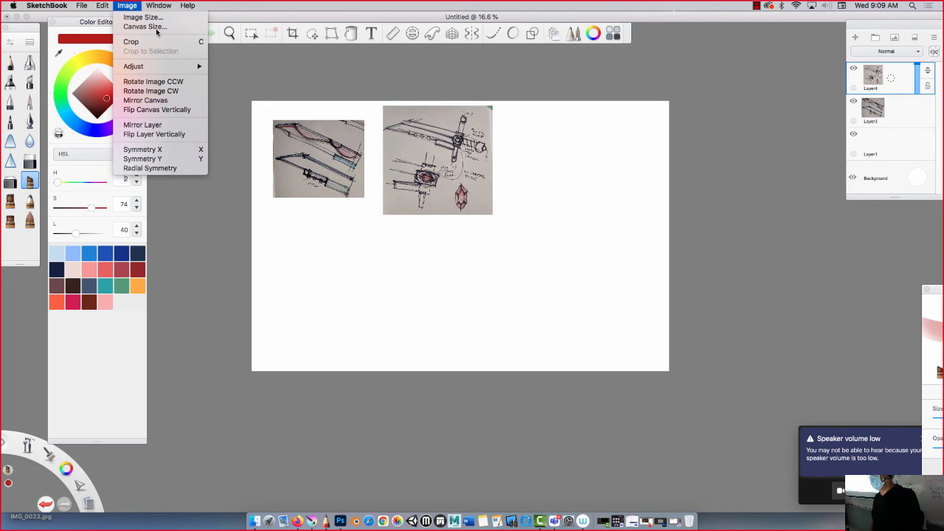
mouse_move(159, 8)
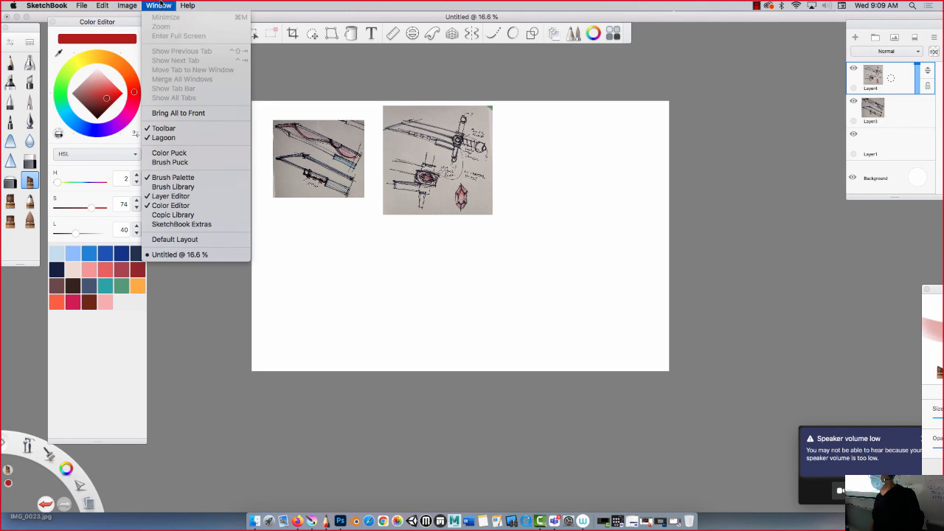
click(177, 181)
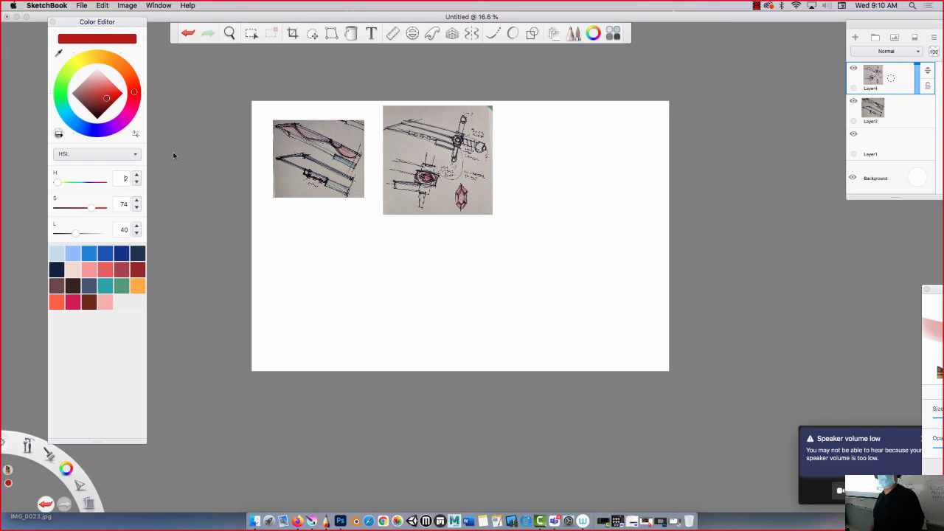
Open the Brush Library, browse its brush sets down to Pastel, and move it clear of the sword sketches
click(160, 6)
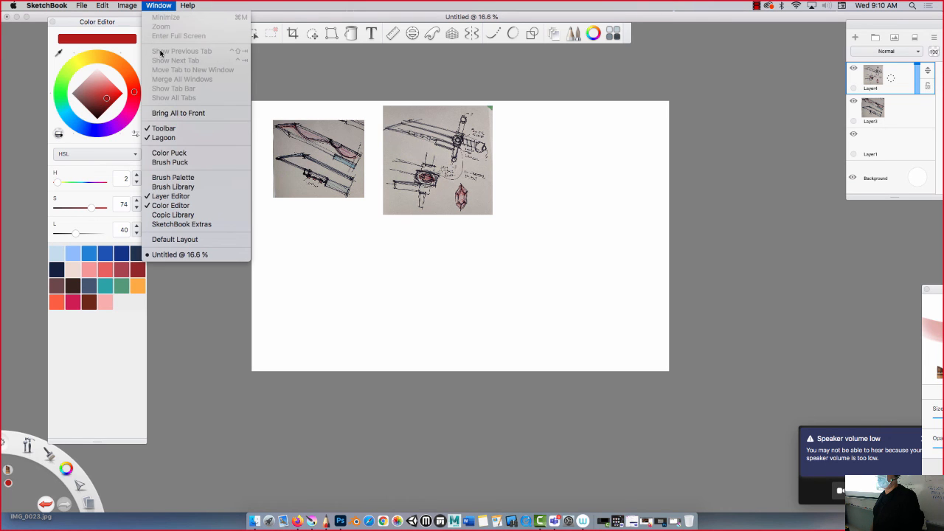
click(175, 188)
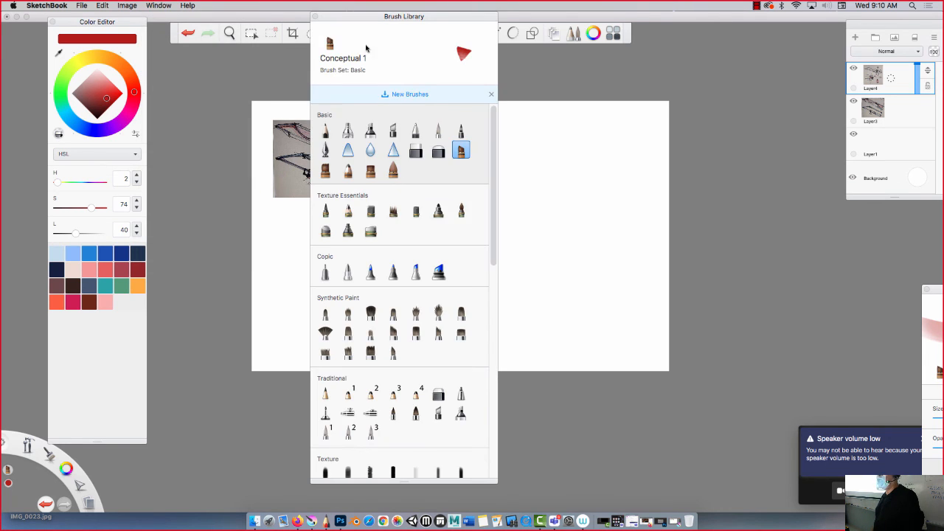
scroll(330, 465, down, 10)
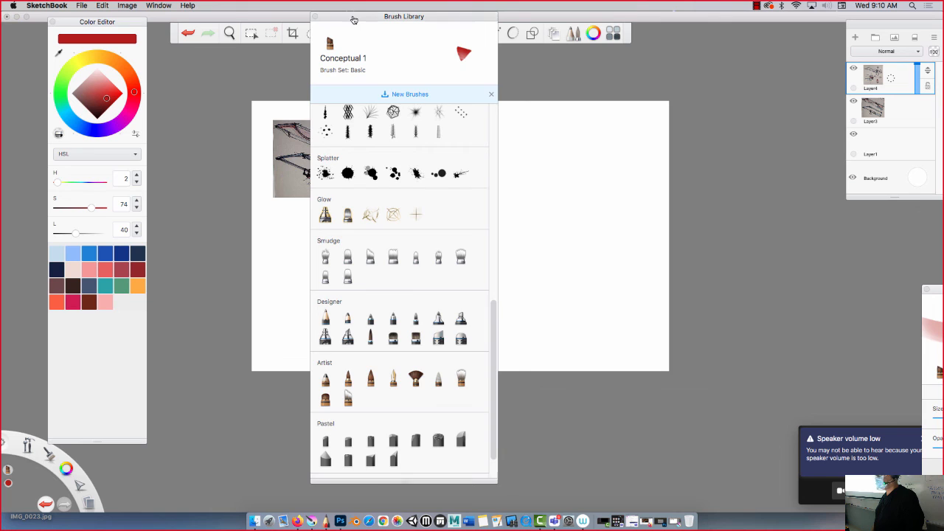
drag(354, 20, 621, 37)
Show the Brush Palette again and select the Ink Brush from the library's Artist set
click(168, 9)
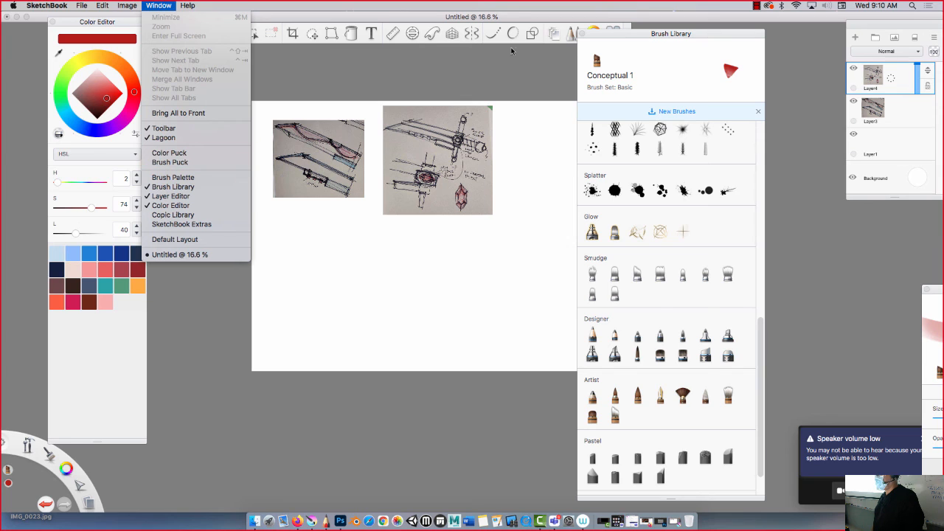
click(173, 178)
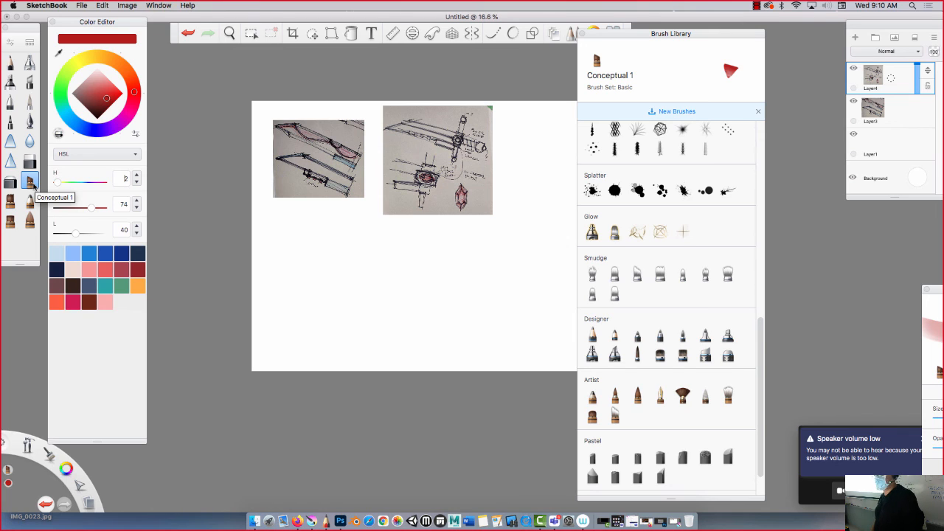
click(639, 396)
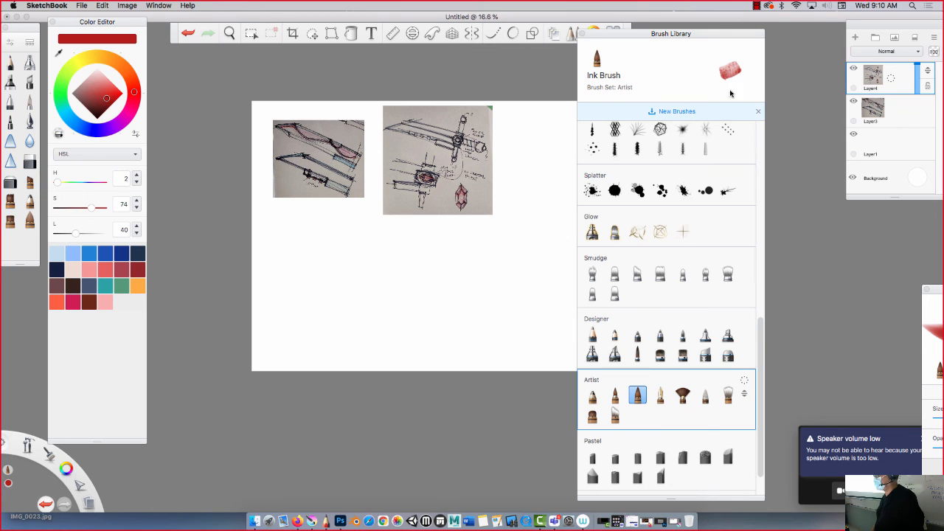
scroll(639, 396, up, 1)
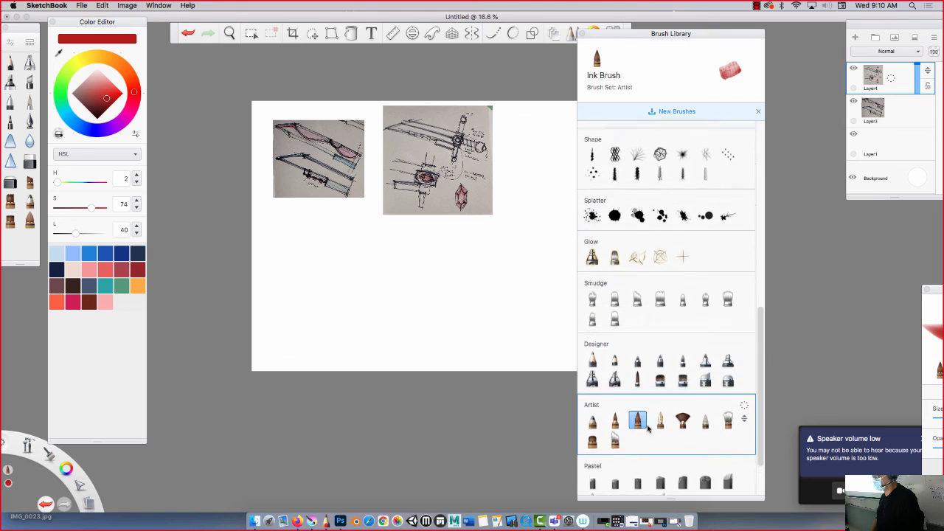
scroll(639, 397, down, 1)
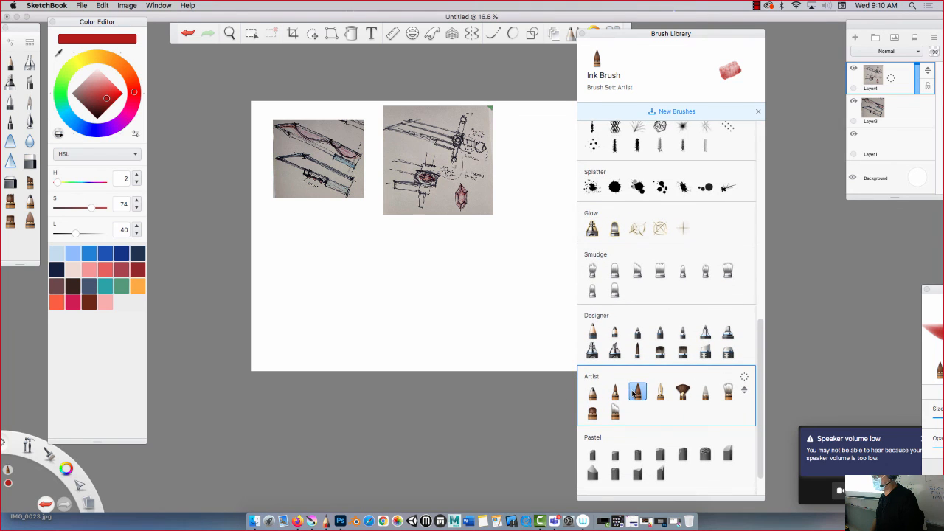
scroll(635, 396, down, 1)
scroll(643, 427, up, 2)
scroll(642, 427, down, 3)
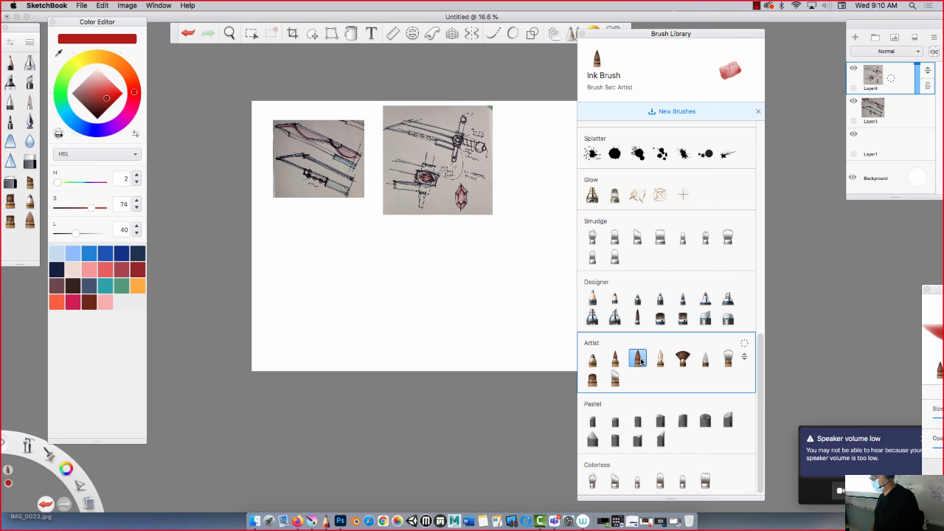
scroll(641, 362, up, 2)
scroll(640, 390, down, 2)
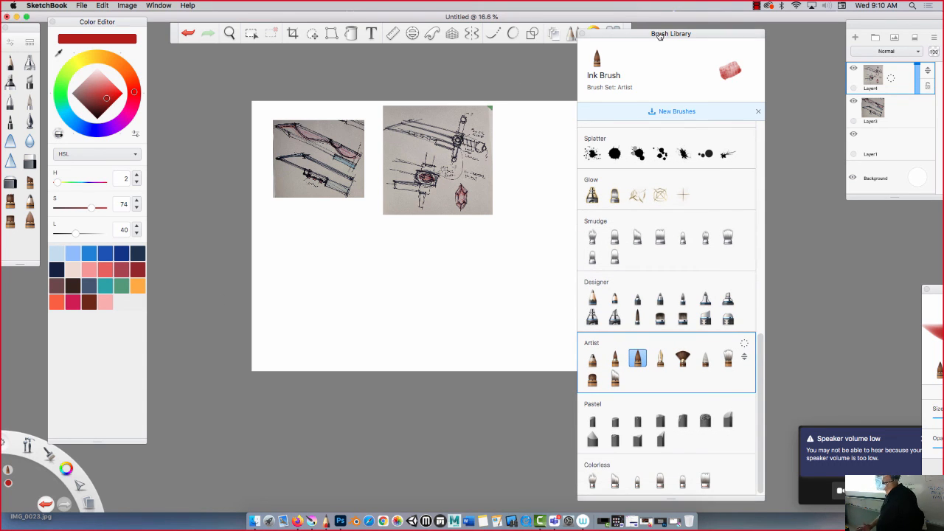
Shift the Brush Library farther from the sketches, and choose the Salty Watercolor brush from the Artist set after trying Ink Pen
drag(659, 37, 695, 20)
click(698, 342)
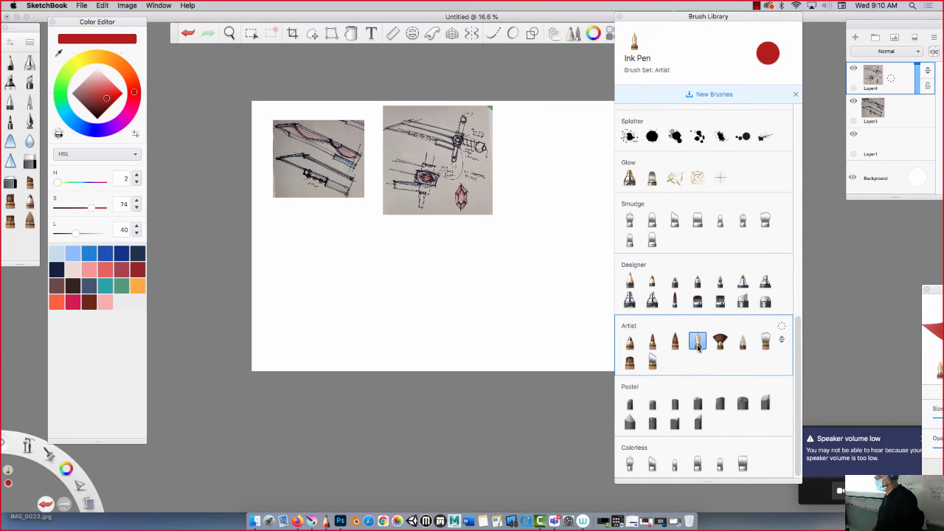
click(719, 342)
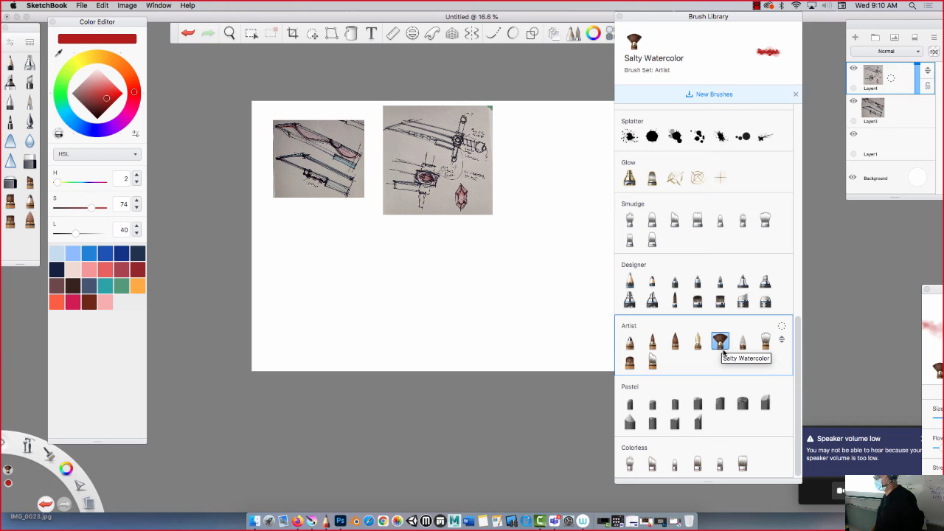
scroll(722, 351, up, 1)
scroll(720, 359, down, 1)
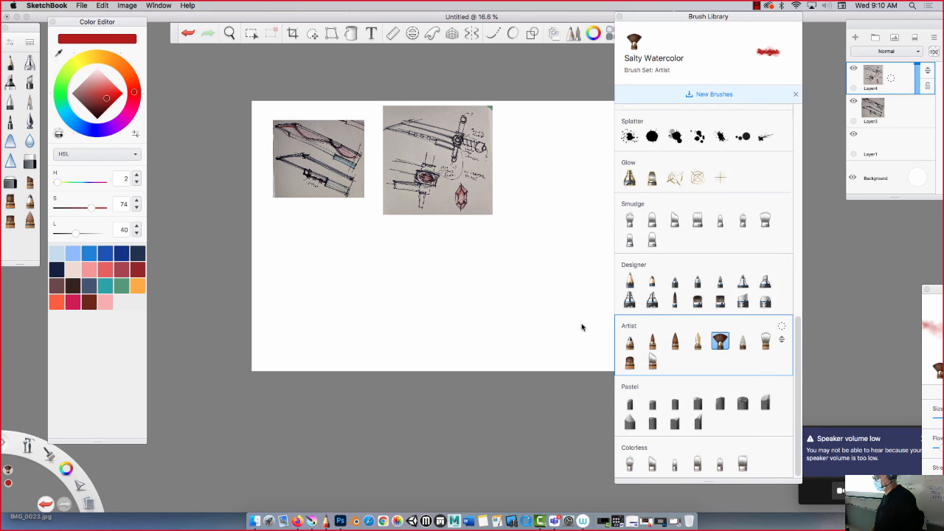
click(781, 328)
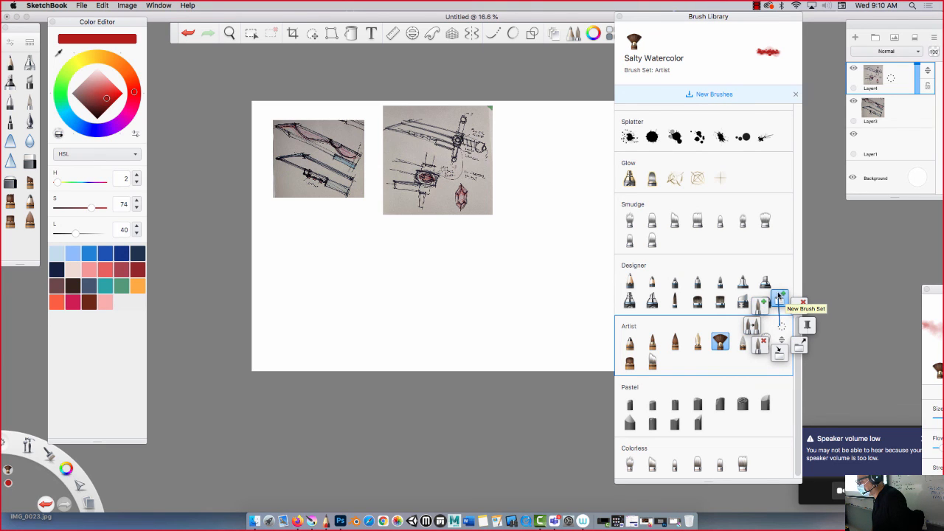
click(494, 301)
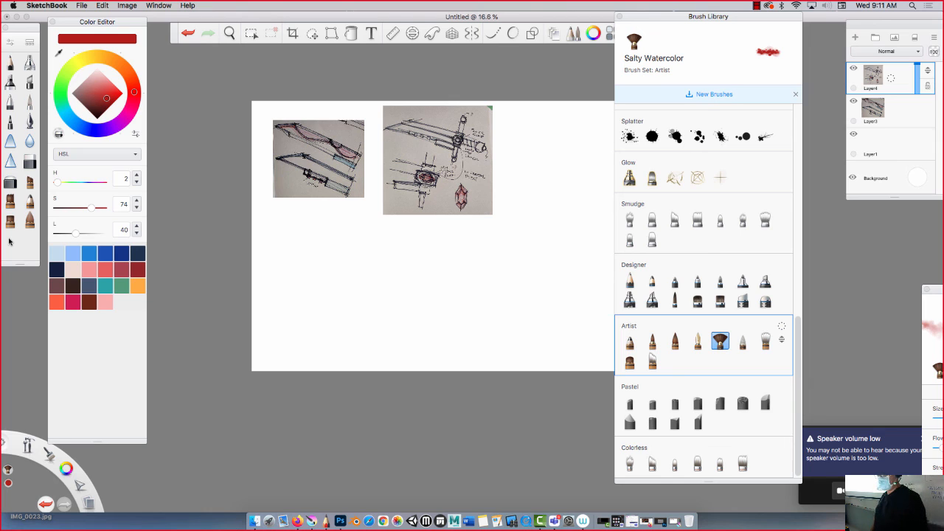
Paint a broad red test patch below the sketches with Salty Watercolor, and enlarge the brush to size 511
mouse_move(367, 254)
mouse_down()
mouse_move(363, 318)
mouse_move(377, 305)
mouse_move(344, 304)
mouse_up()
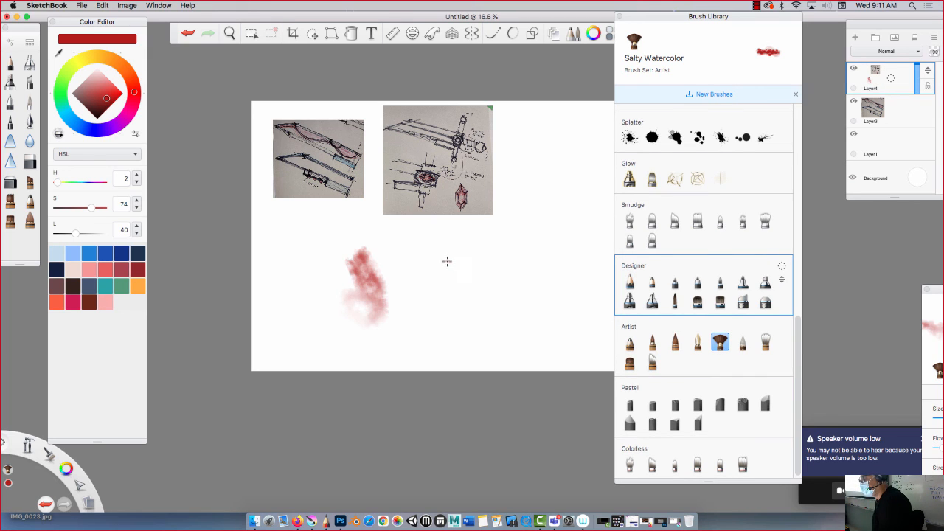
key(bracketright)
key(bracketright)
key(bracketright)
key(bracketright)
key(bracketright)
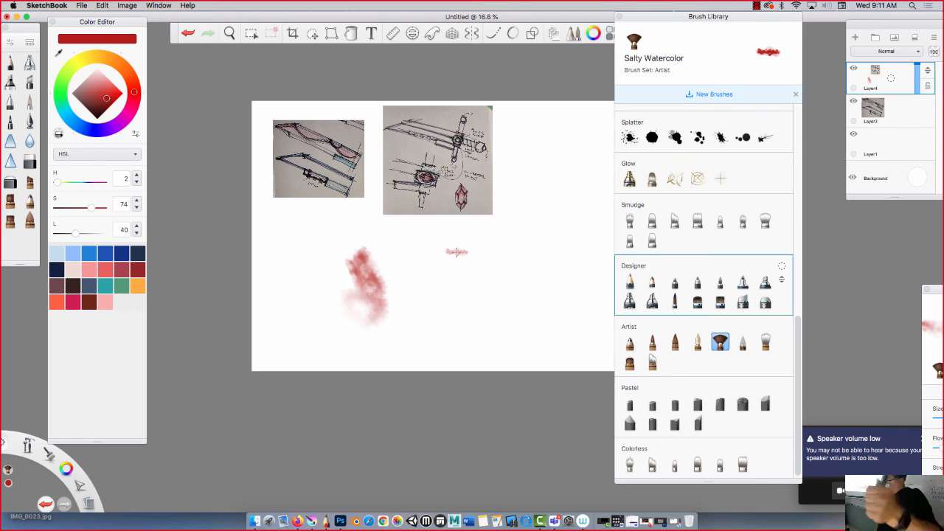
key(bracketright)
key(bracketright)
key(bracketright)
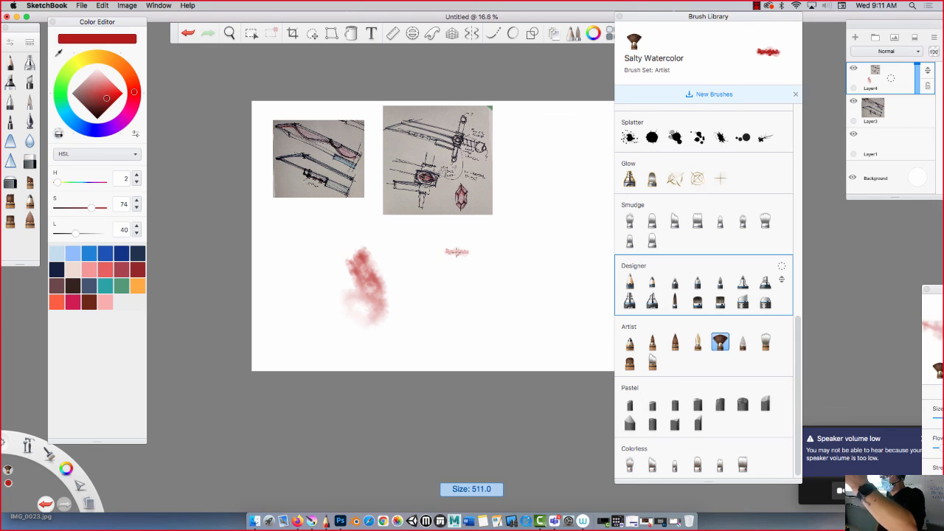
Reduce the Salty Watercolor brush to size 61 and paint thin diagonal red strokes beside the broad test patch
key(bracketleft)
key(bracketleft)
key(bracketleft)
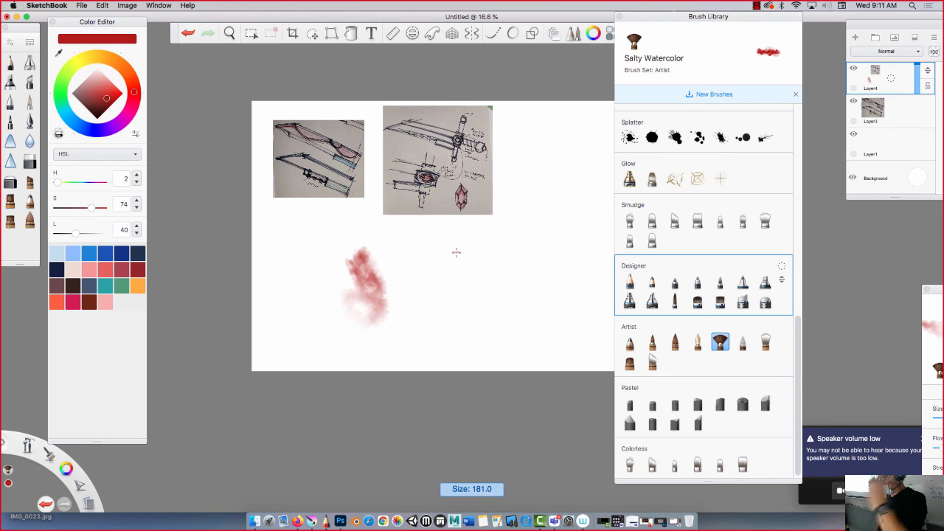
key(bracketleft)
key(bracketleft)
key(bracketleft)
key(bracketleft)
key(bracketleft)
key(bracketleft)
key(bracketleft)
key(bracketleft)
key(bracketleft)
key(bracketleft)
key(bracketleft)
key(bracketleft)
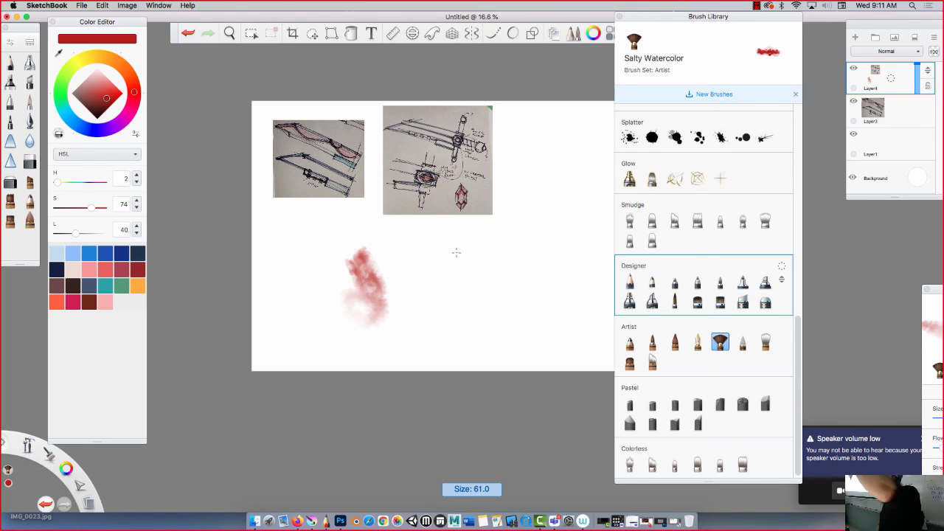
drag(420, 243, 441, 290)
key(bracketright)
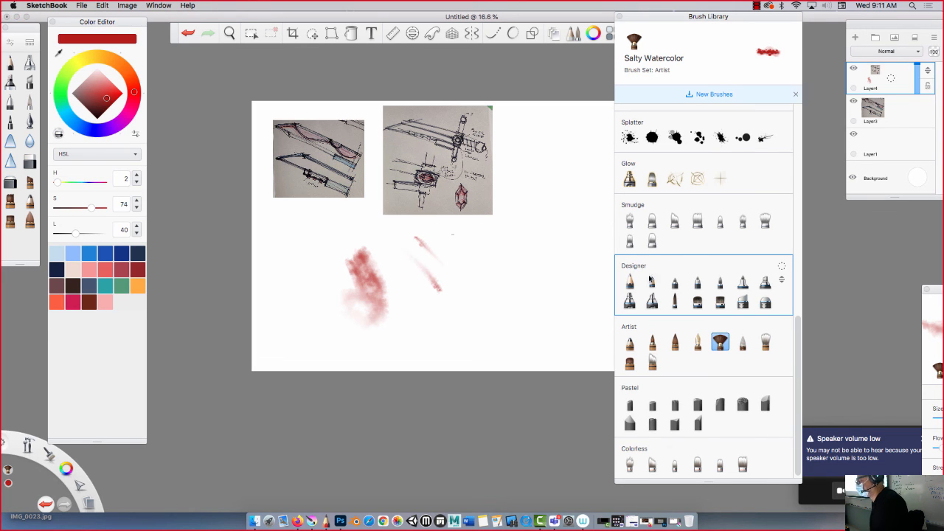
Draw several crossing curved red lines beside the watercolor strokes with the Designer set's Watercolor Pencil
click(652, 282)
mouse_move(541, 323)
mouse_down()
mouse_move(496, 273)
mouse_move(503, 273)
mouse_move(510, 293)
mouse_move(453, 243)
mouse_up()
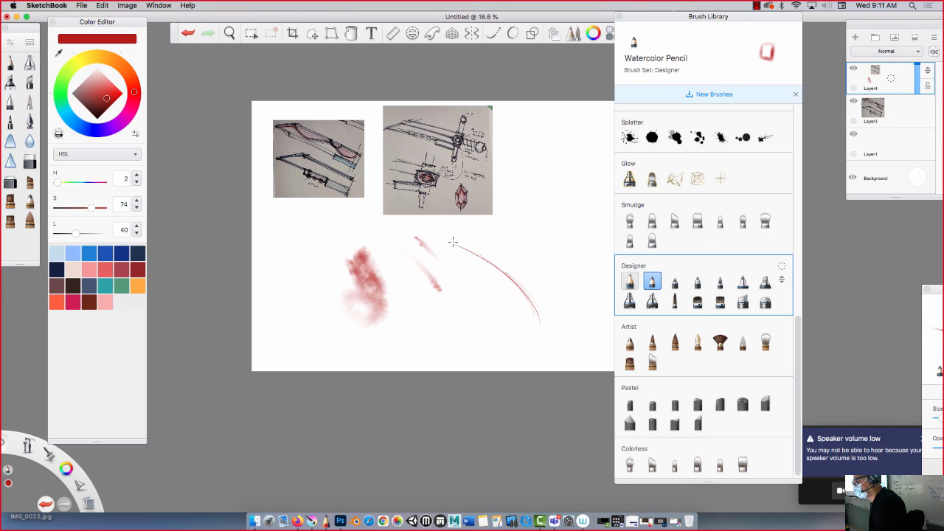
drag(508, 322, 521, 256)
drag(541, 295, 469, 270)
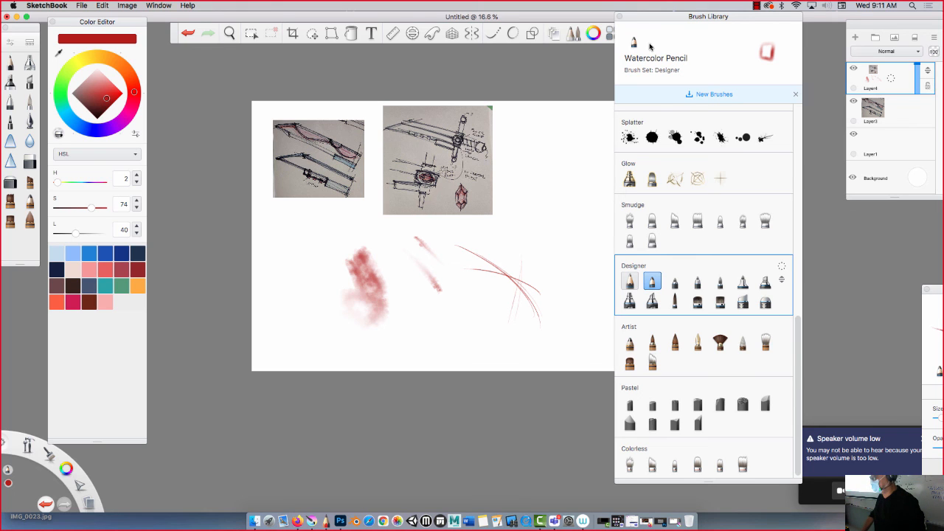
Move the Brush Library farther off the canvas and restore a minimized window
drag(652, 17, 702, 17)
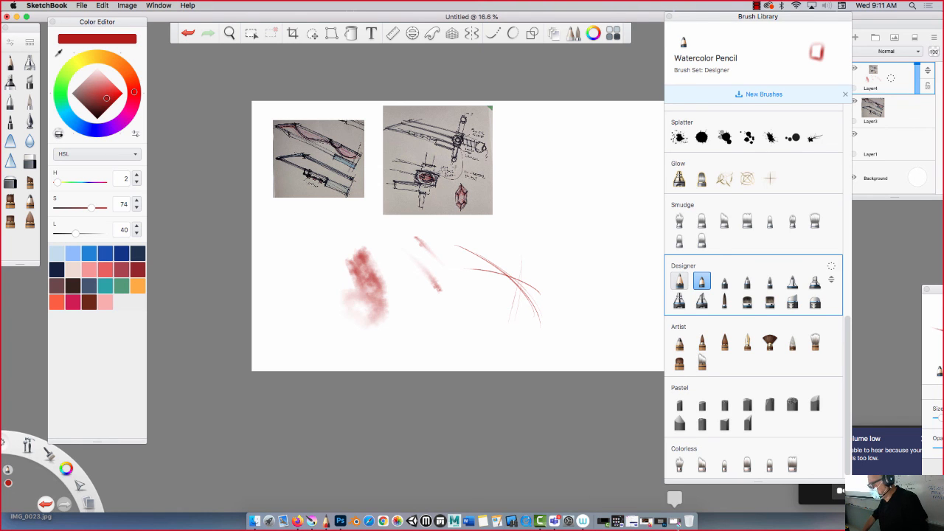
click(604, 523)
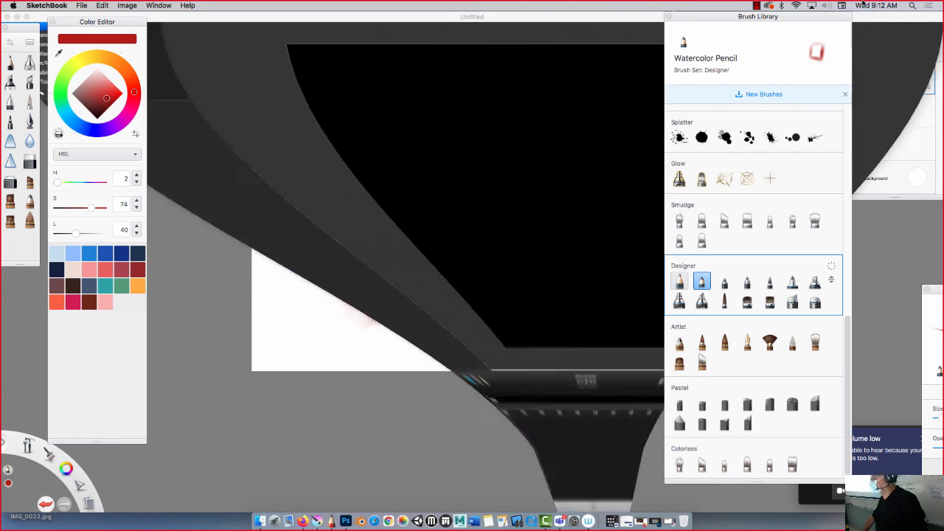